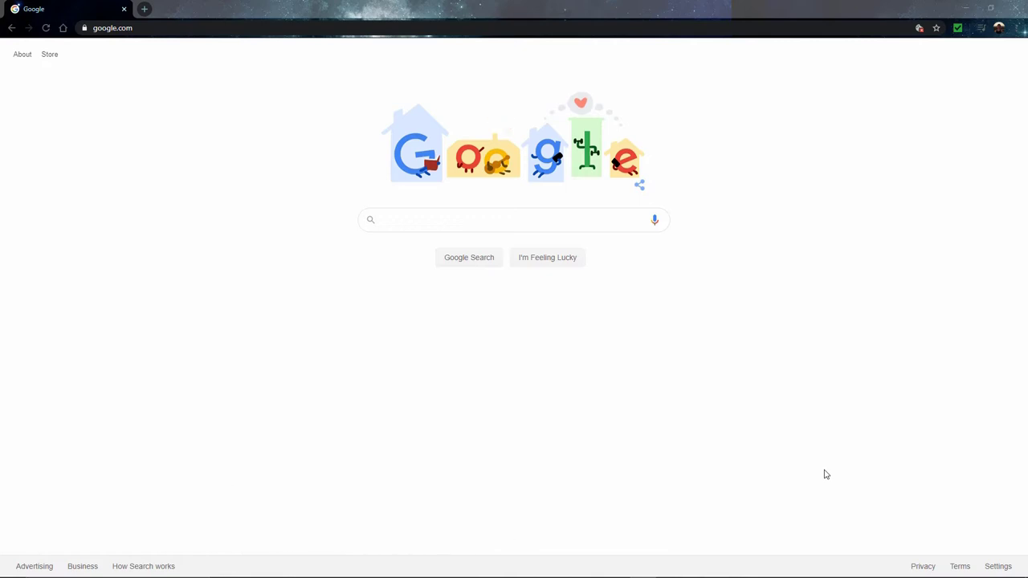
- Google 'solidworks certification' and open the SOLIDWORKS Certification Catalog result
{"action": "left_click", "coordinate": [399, 223]}
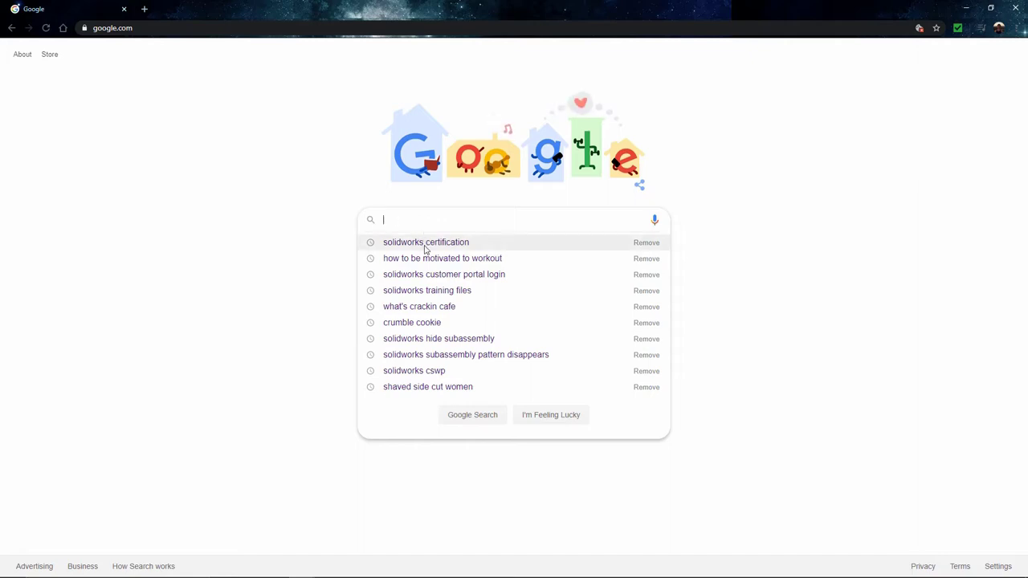
{"action": "left_click", "coordinate": [425, 245]}
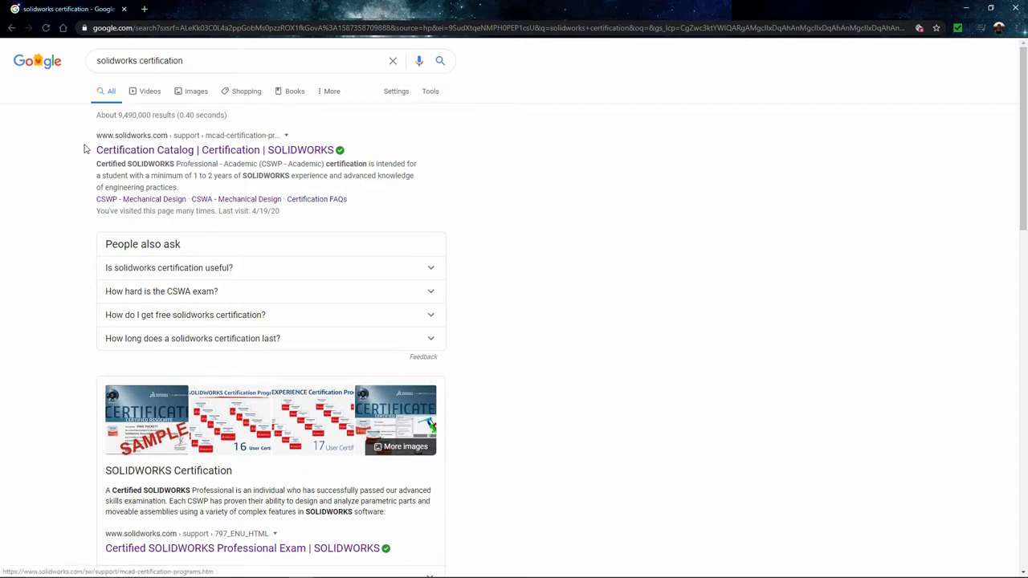
{"action": "left_click", "coordinate": [113, 151]}
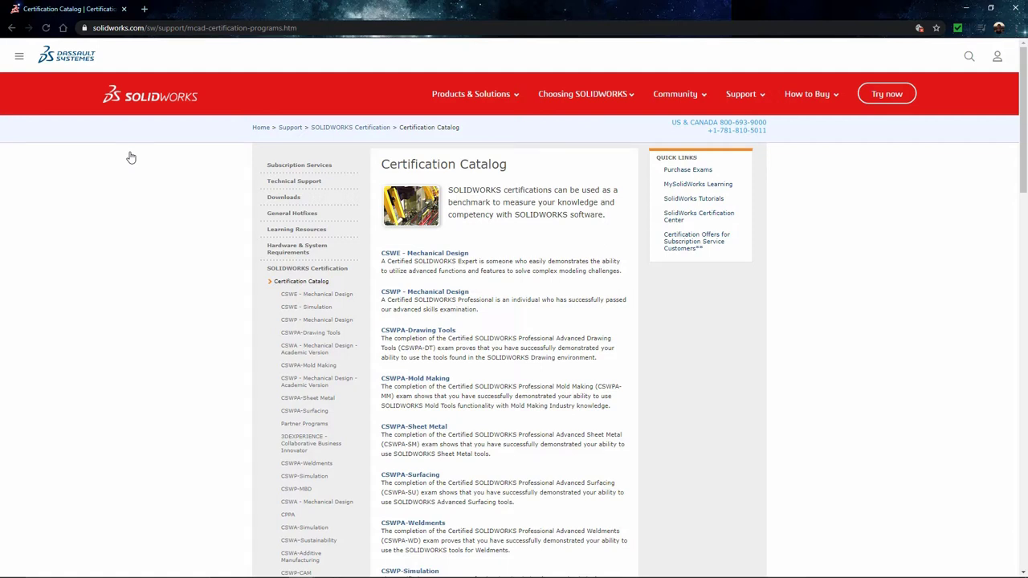
- Open the CSWP - Mechanical Design page and scroll down to its exam segment details
{"action": "left_click", "coordinate": [448, 298]}
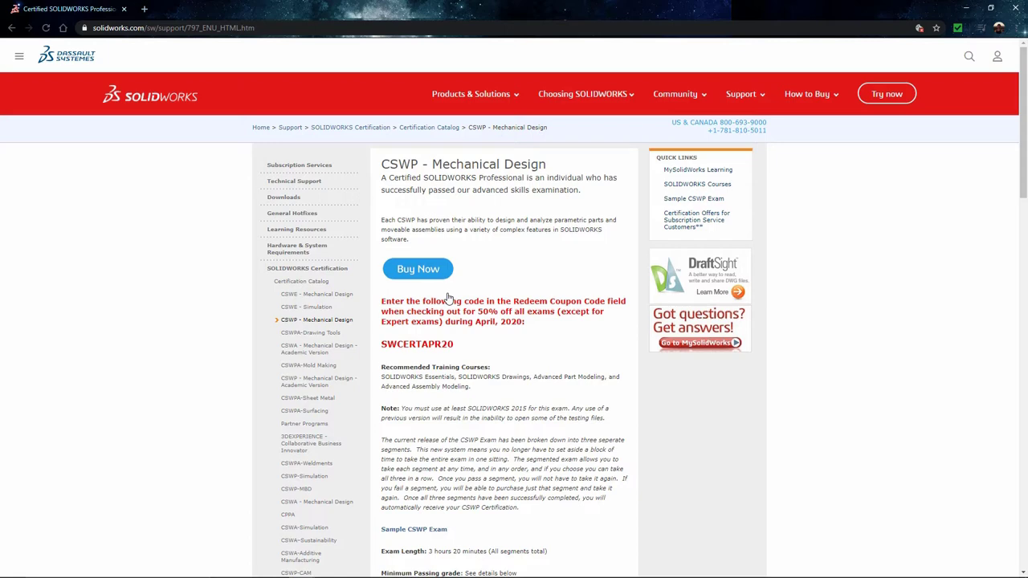
{"action": "scroll", "coordinate": [608, 280], "scroll_direction": "down", "scroll_amount": 4}
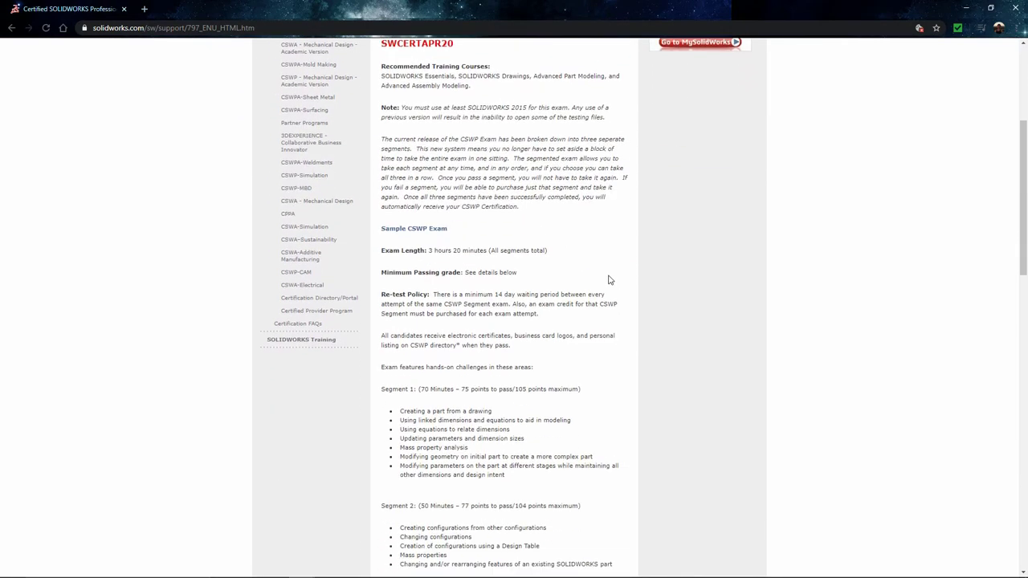
{"action": "scroll", "coordinate": [738, 262], "scroll_direction": "down", "scroll_amount": 2}
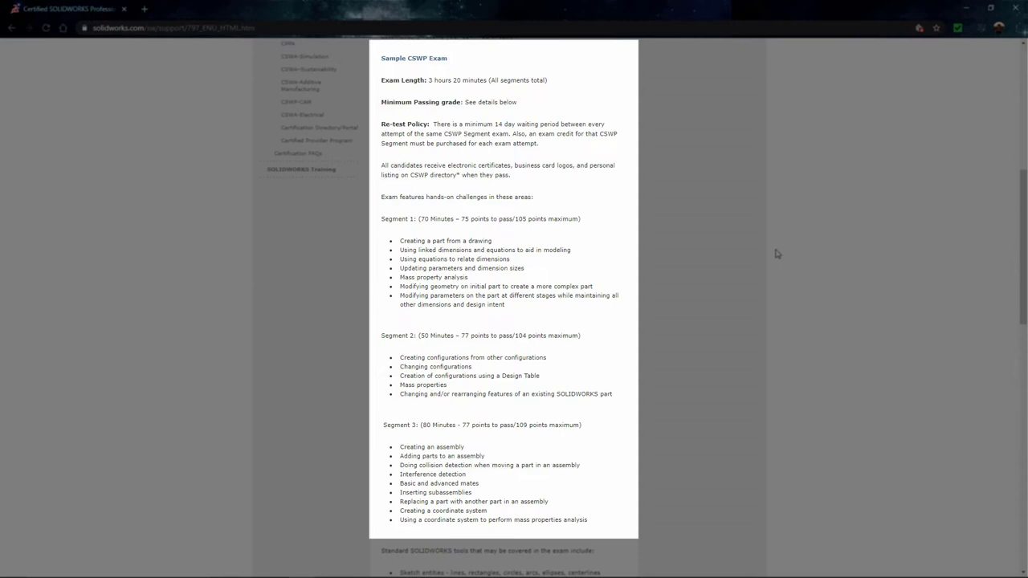
- Scroll through the list of tools covered and back up to the Sample CSWP Exam link
{"action": "scroll", "coordinate": [777, 254], "scroll_direction": "down", "scroll_amount": 5}
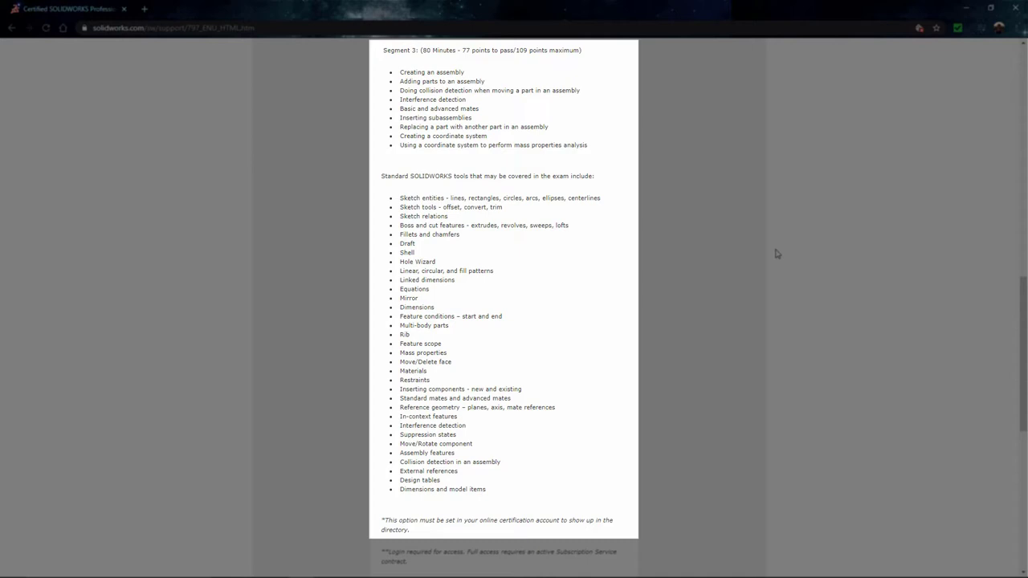
{"action": "scroll", "coordinate": [759, 280], "scroll_direction": "up", "scroll_amount": 6}
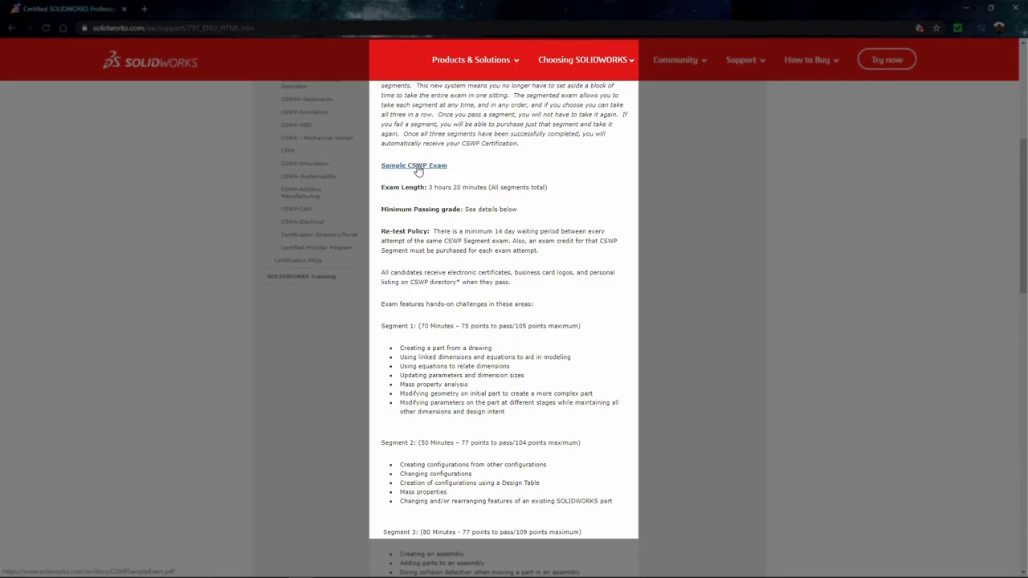
- Open the Sample CSWP Exam PDF
{"action": "left_click", "coordinate": [417, 166]}
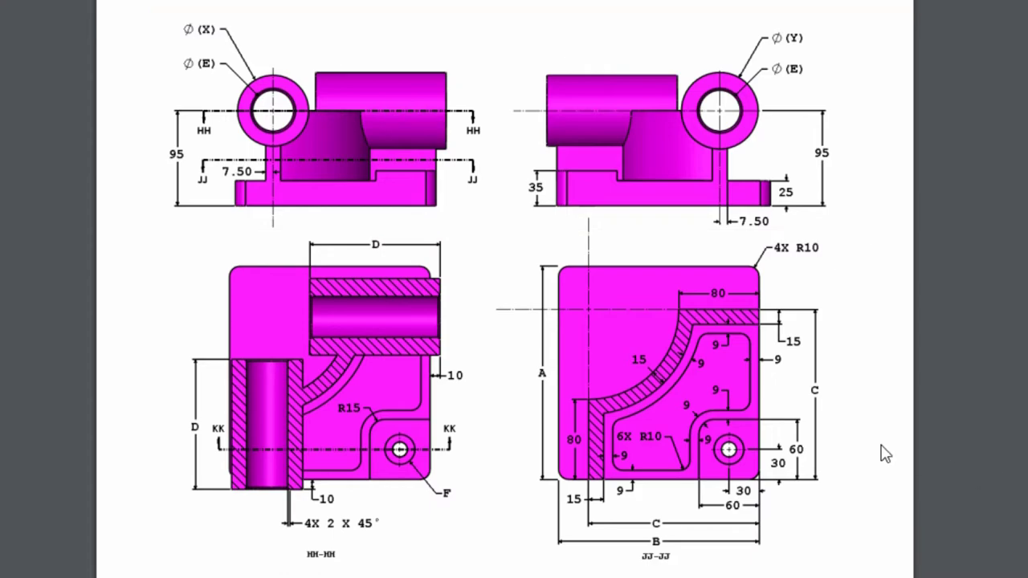
- Scroll down the PDF through the Stage 1 parameter list
{"action": "scroll", "coordinate": [883, 453], "scroll_direction": "down", "scroll_amount": 12}
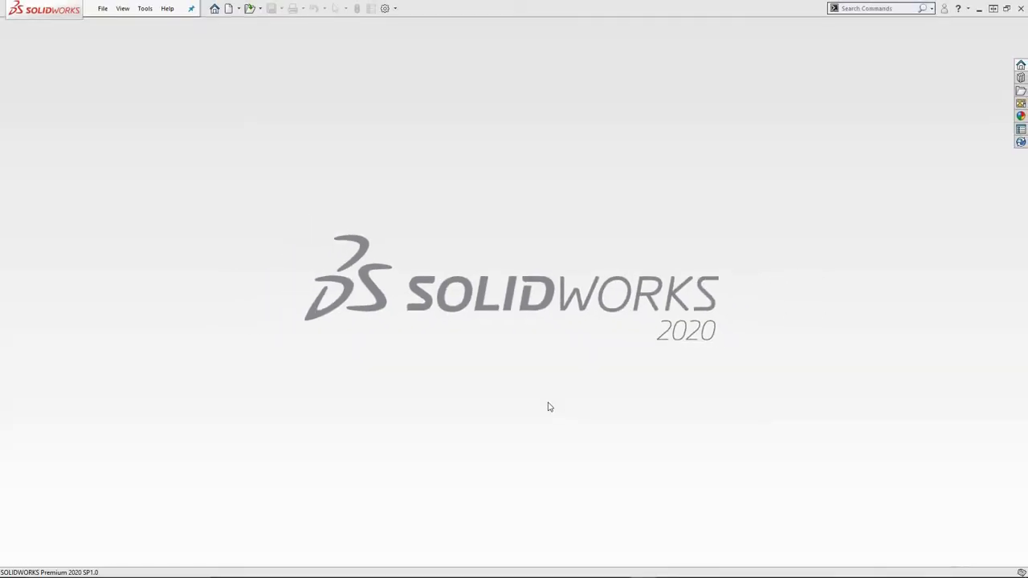
- Create a new part from the Part_MM millimetre template
{"action": "left_click", "coordinate": [229, 9]}
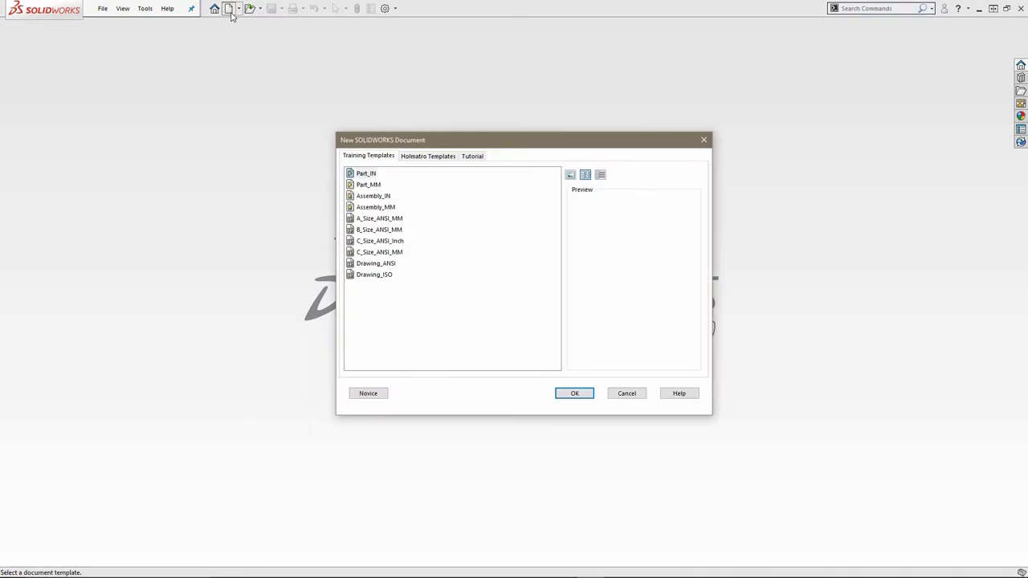
{"action": "left_click", "coordinate": [367, 185]}
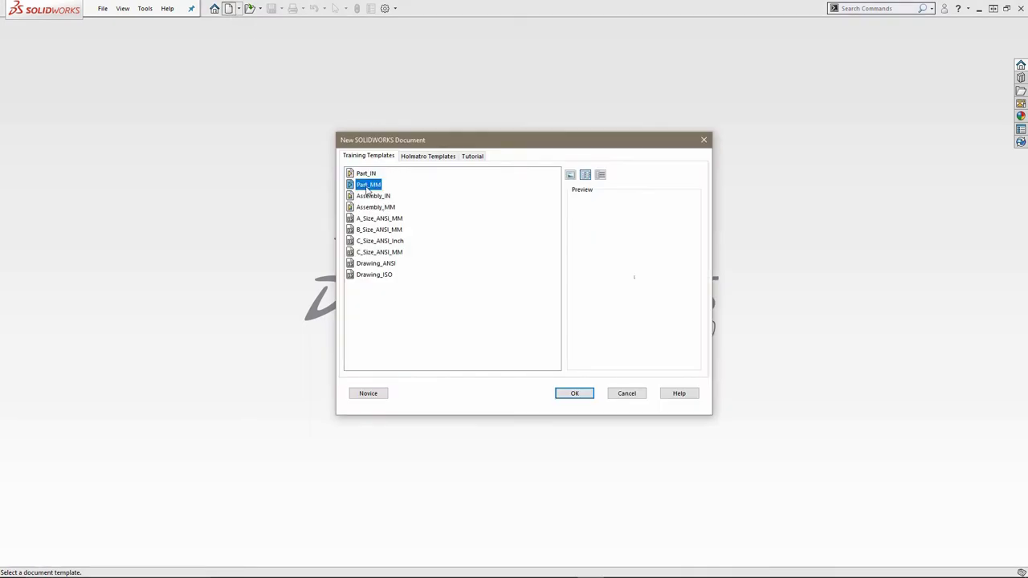
{"action": "left_click", "coordinate": [575, 392]}
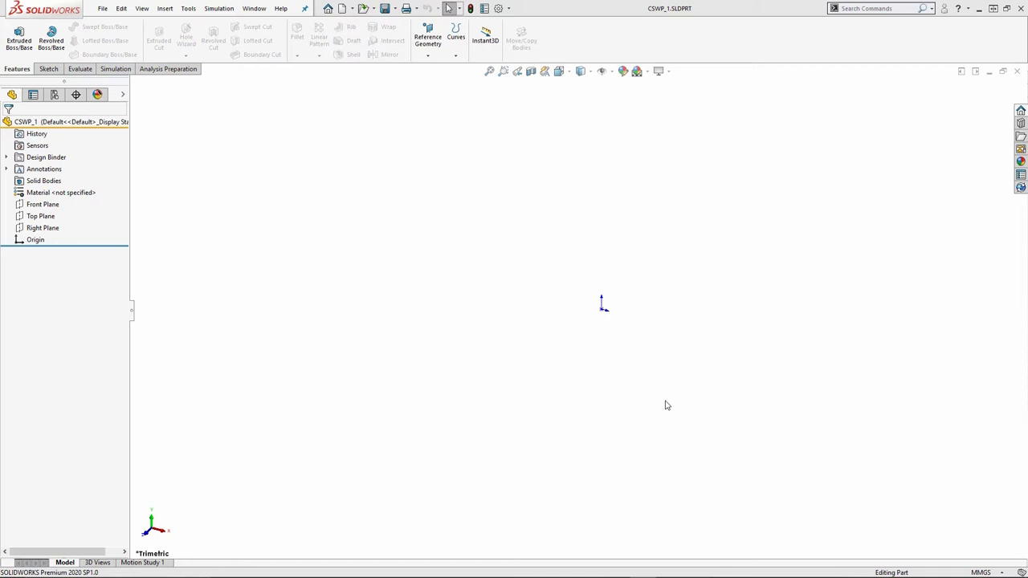
- Bring up the Measure tool with M and close it again
{"action": "key", "text": "m"}
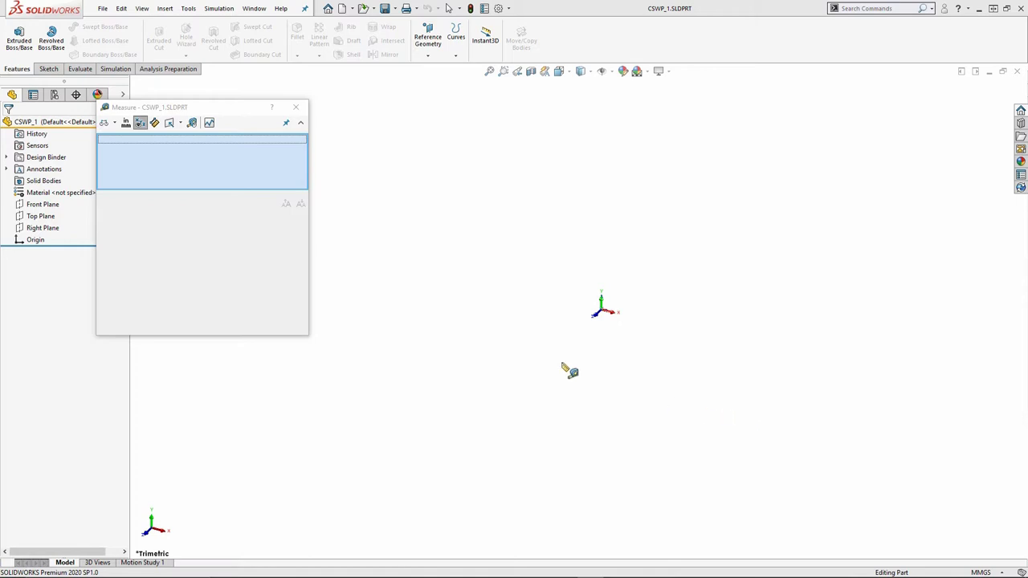
{"action": "left_click", "coordinate": [295, 107]}
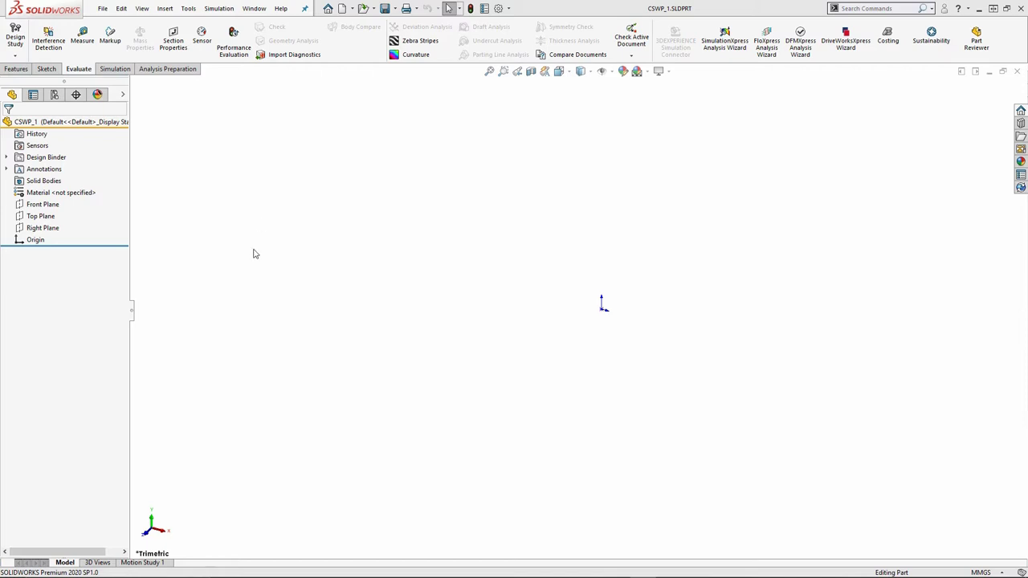
- Look for the Equations manager via Ctrl+E, a Search Commands query 'equation', and the Tools menu
{"action": "key", "text": "ctrl+e"}
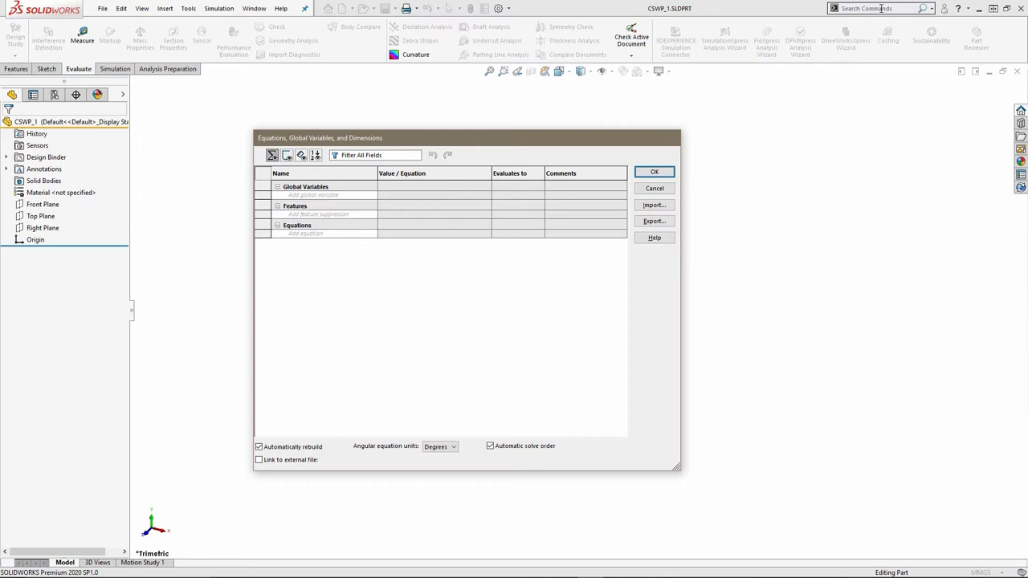
{"action": "left_click", "coordinate": [882, 8]}
{"action": "type", "text": "equation"}
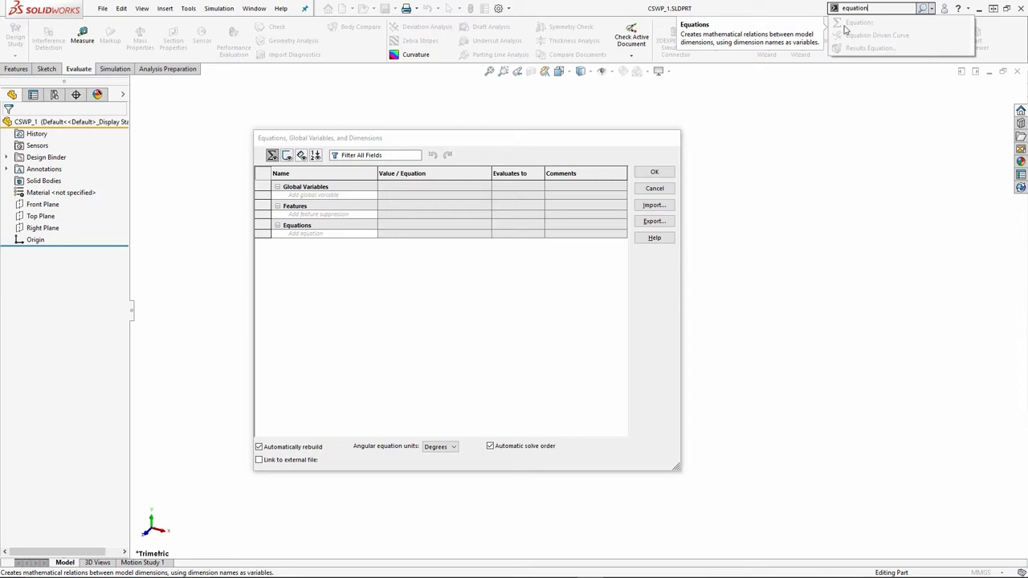
{"action": "left_click", "coordinate": [878, 8]}
{"action": "double_click", "coordinate": [878, 8]}
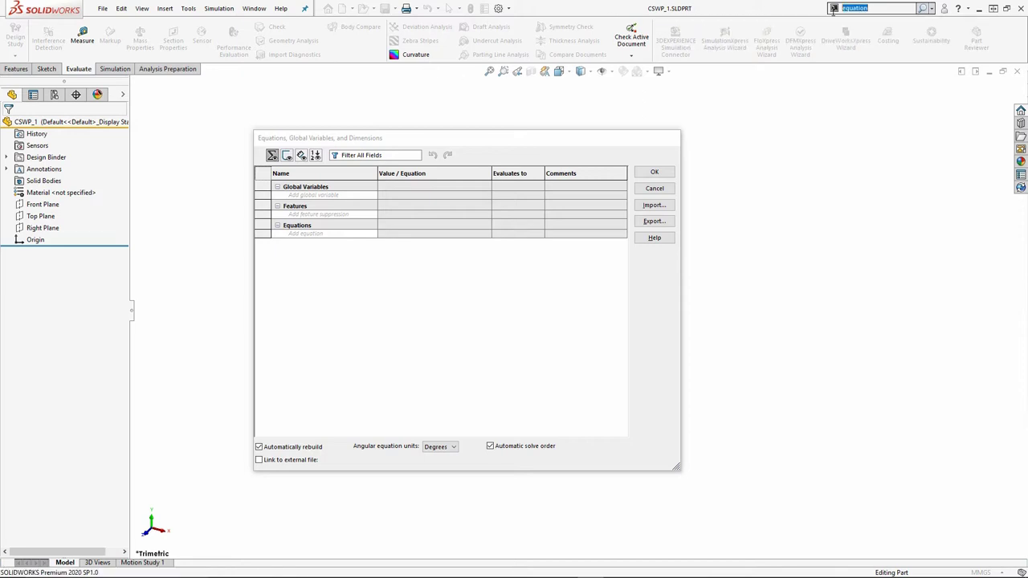
{"action": "key", "text": "BackSpace"}
{"action": "left_click", "coordinate": [189, 9]}
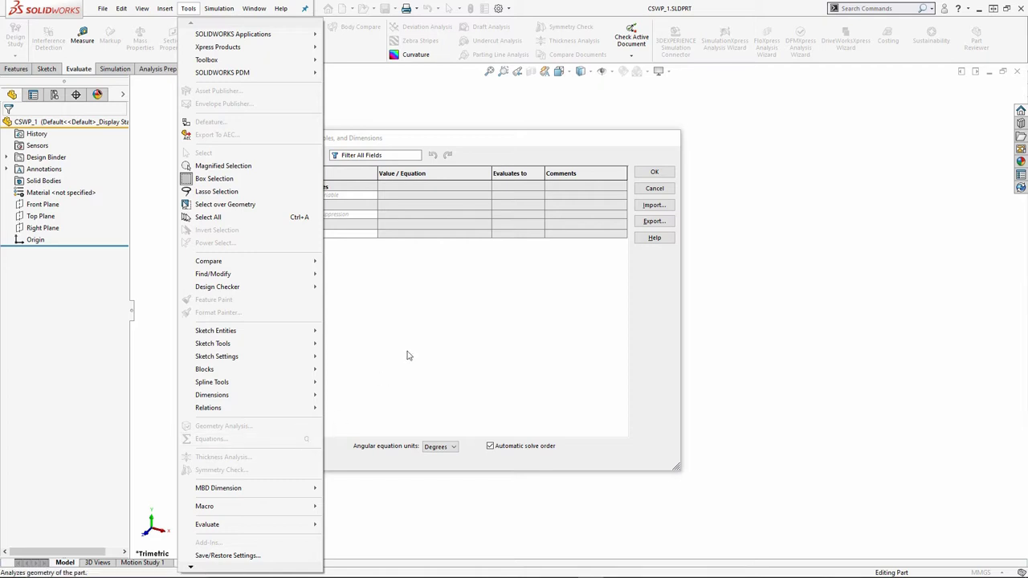
- Add global variable X with the equation 'A'/3
{"action": "left_click", "coordinate": [496, 146]}
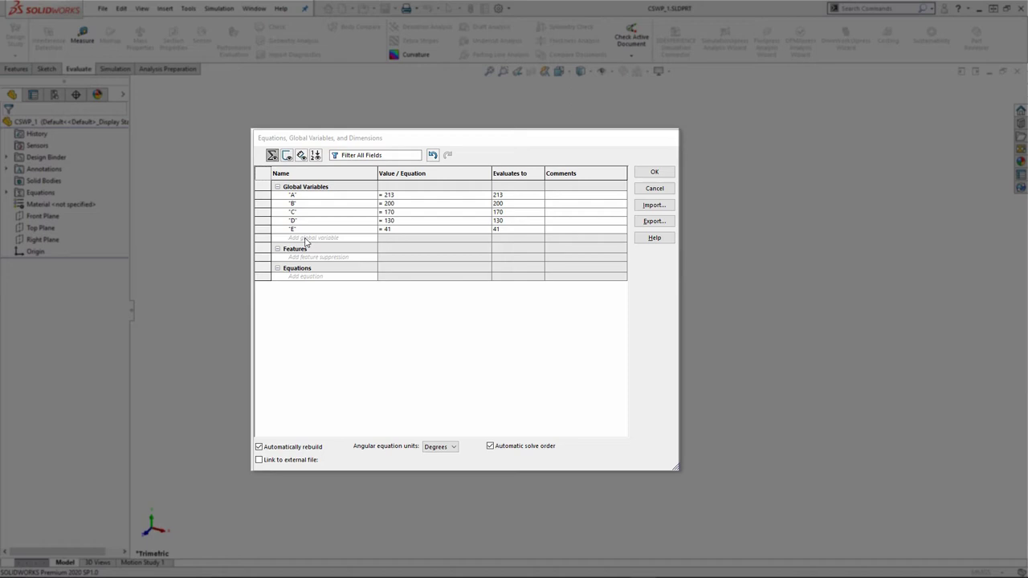
{"action": "left_click", "coordinate": [306, 238]}
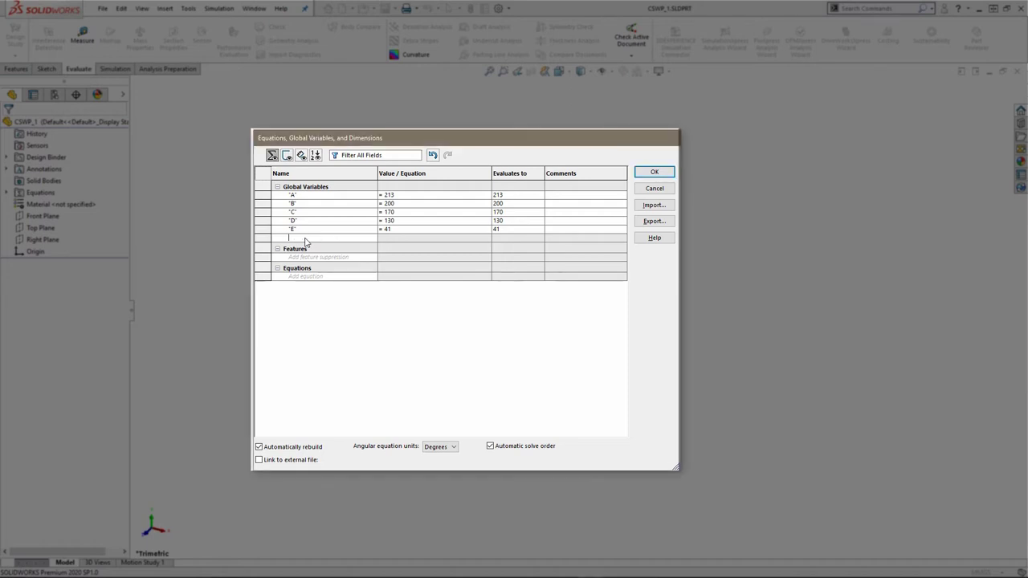
{"action": "type", "text": "X"}
{"action": "key", "text": "Tab"}
{"action": "type", "text": "="}
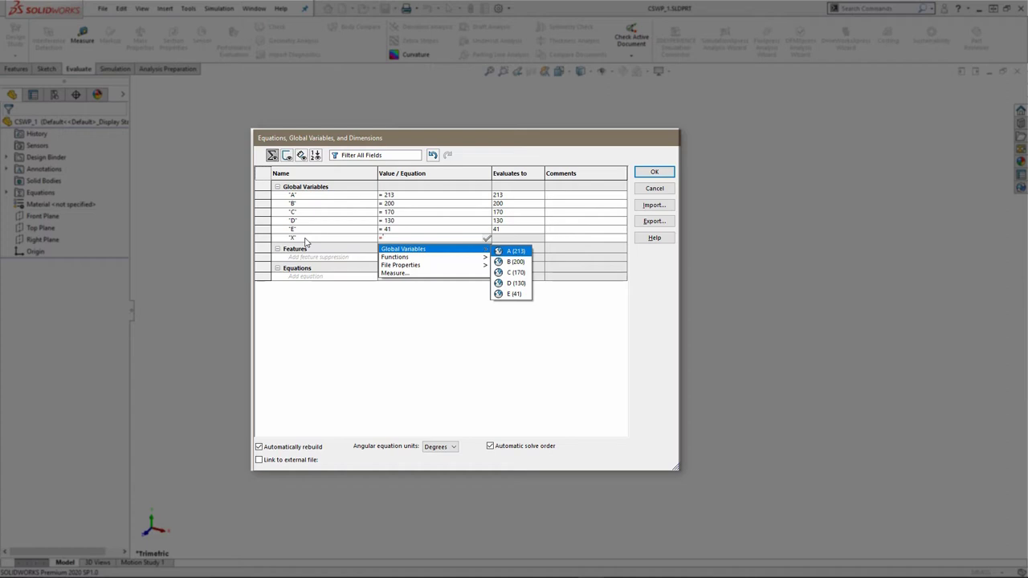
{"action": "key", "text": "Return"}
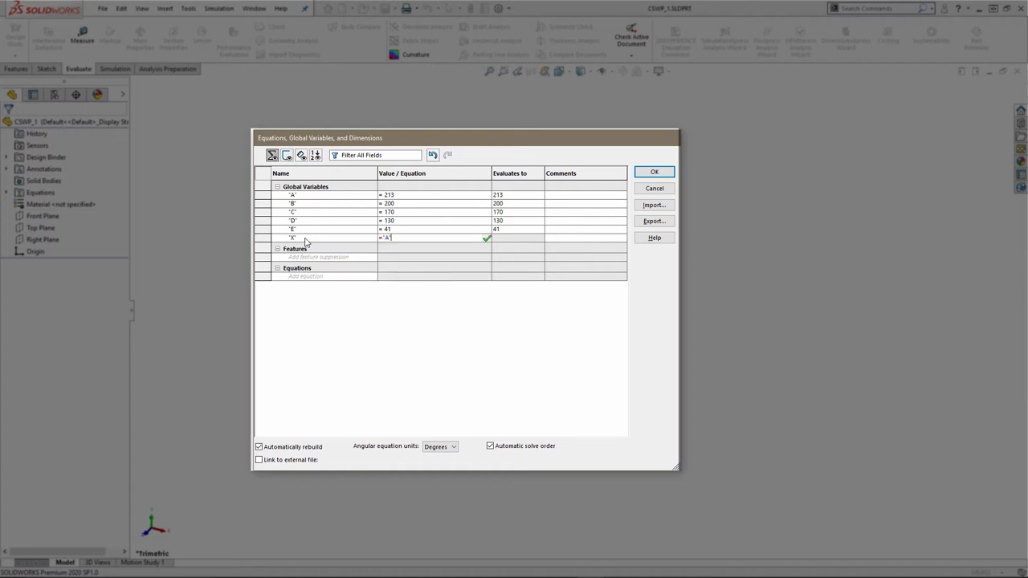
{"action": "type", "text": "/3"}
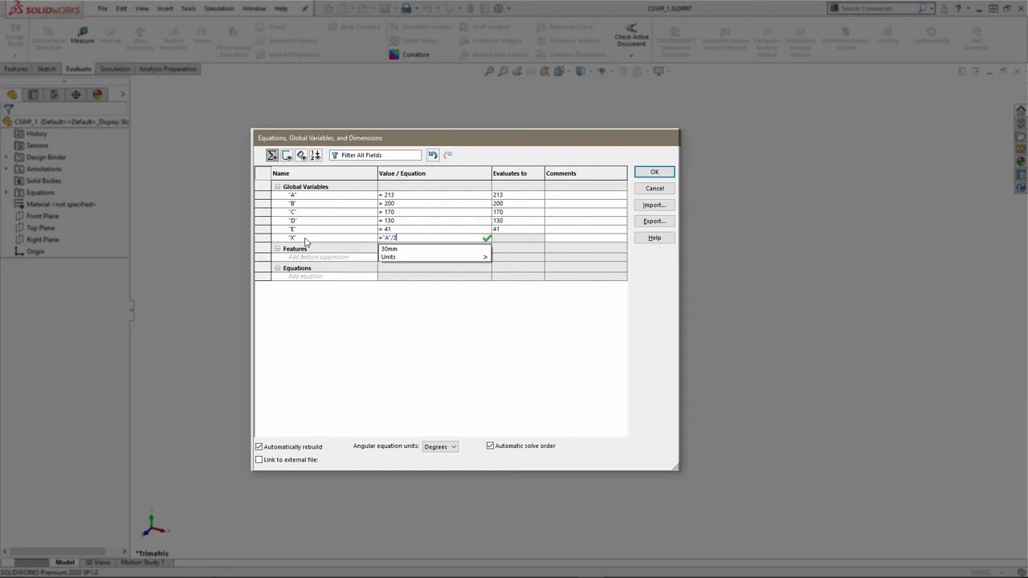
{"action": "key", "text": "Return"}
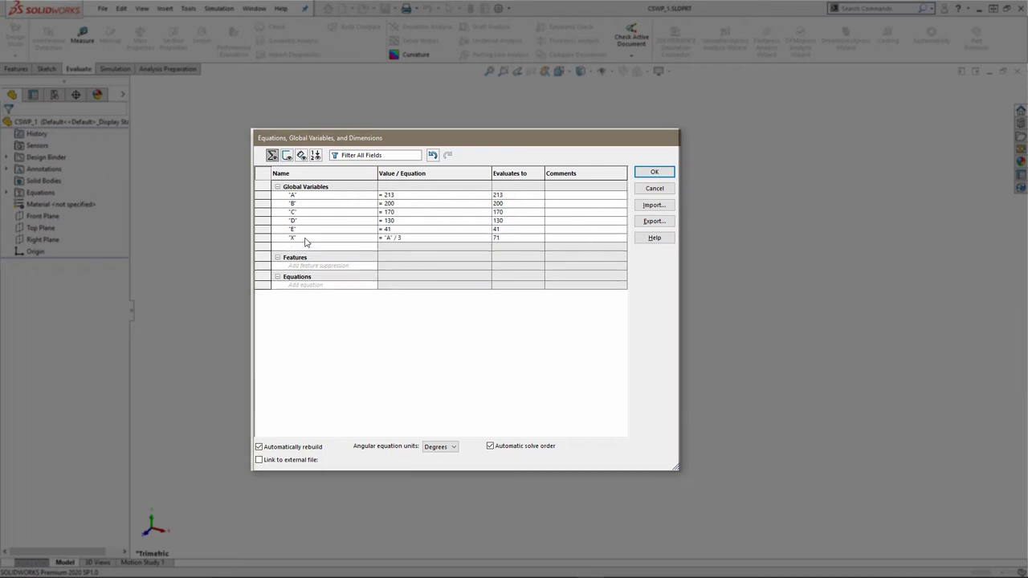
- Add global variable Y as 'B'/3 + 10, evaluating to 76.6667
{"action": "type", "text": "Y"}
{"action": "key", "text": "Tab"}
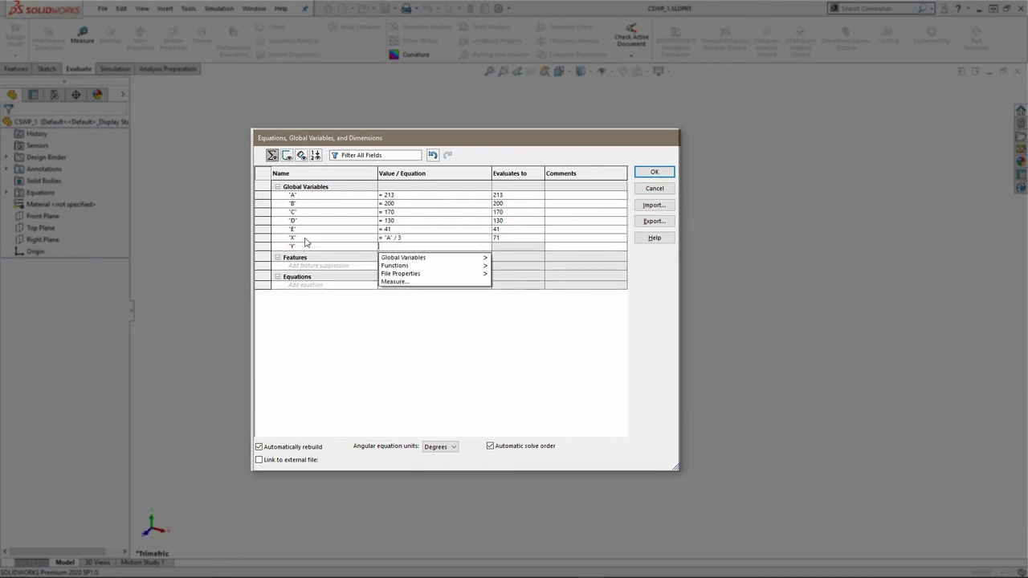
{"action": "key", "text": "Right"}
{"action": "key", "text": "Down"}
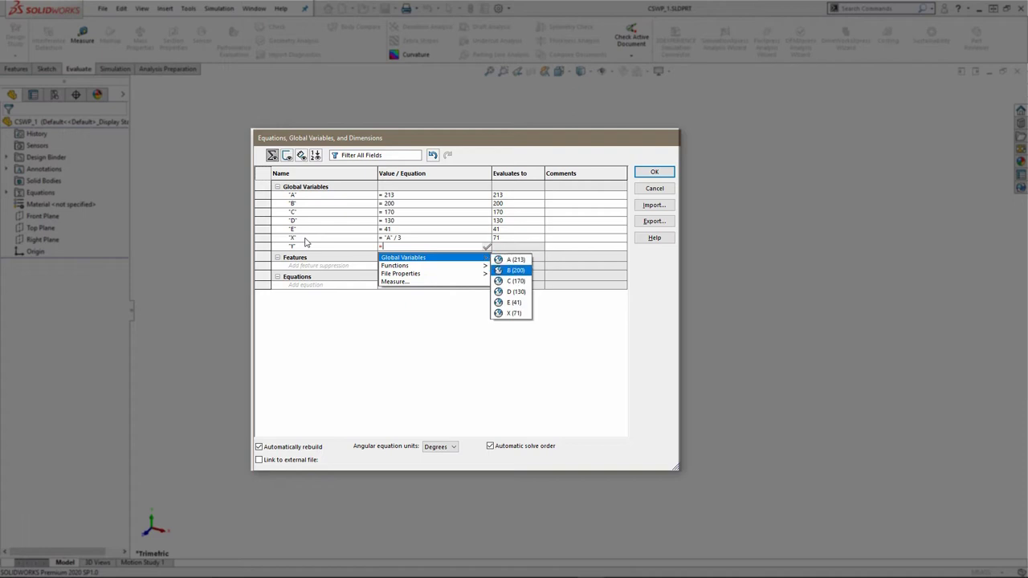
{"action": "key", "text": "Return"}
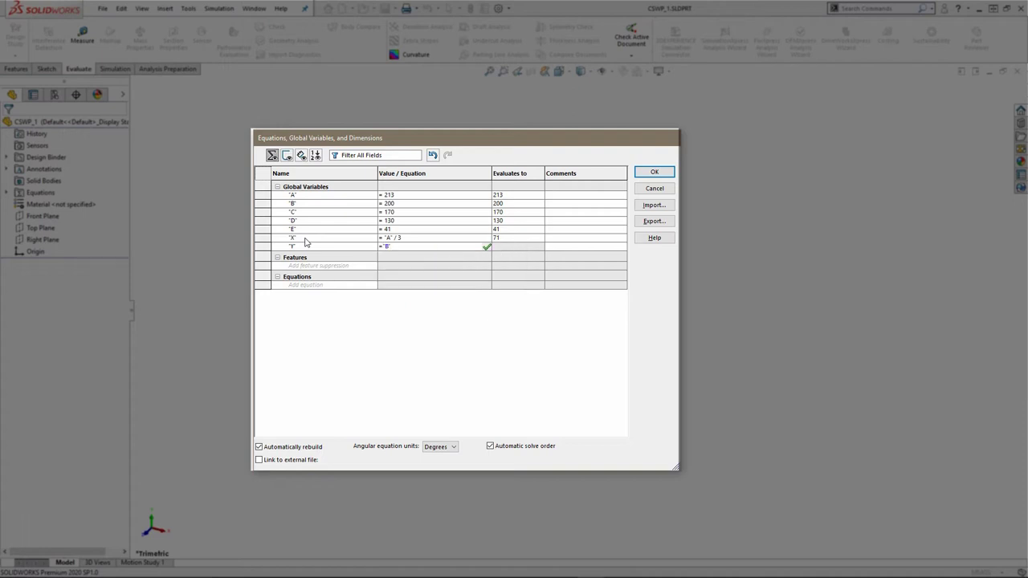
{"action": "type", "text": "/3 + 10"}
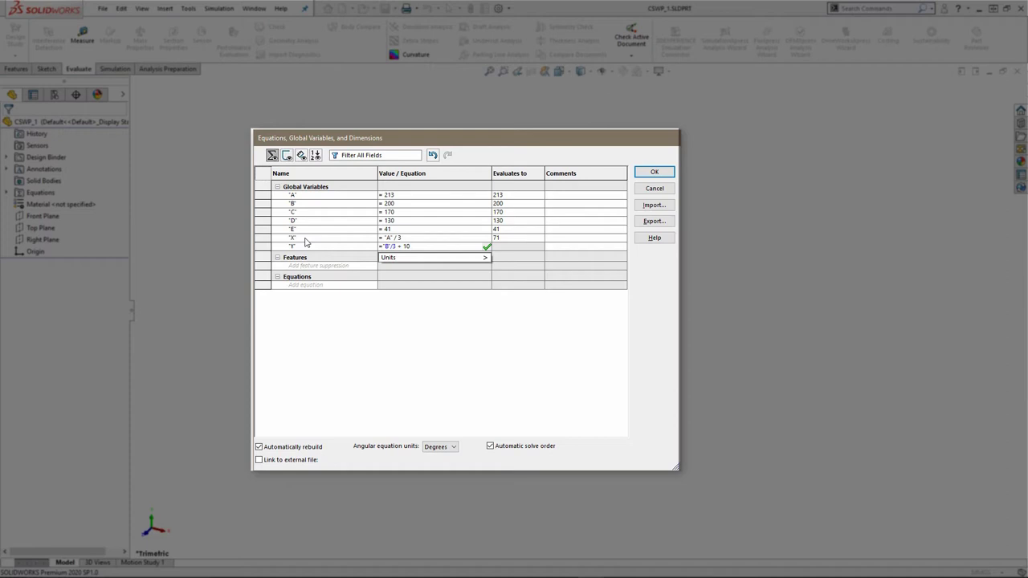
{"action": "key", "text": "Return"}
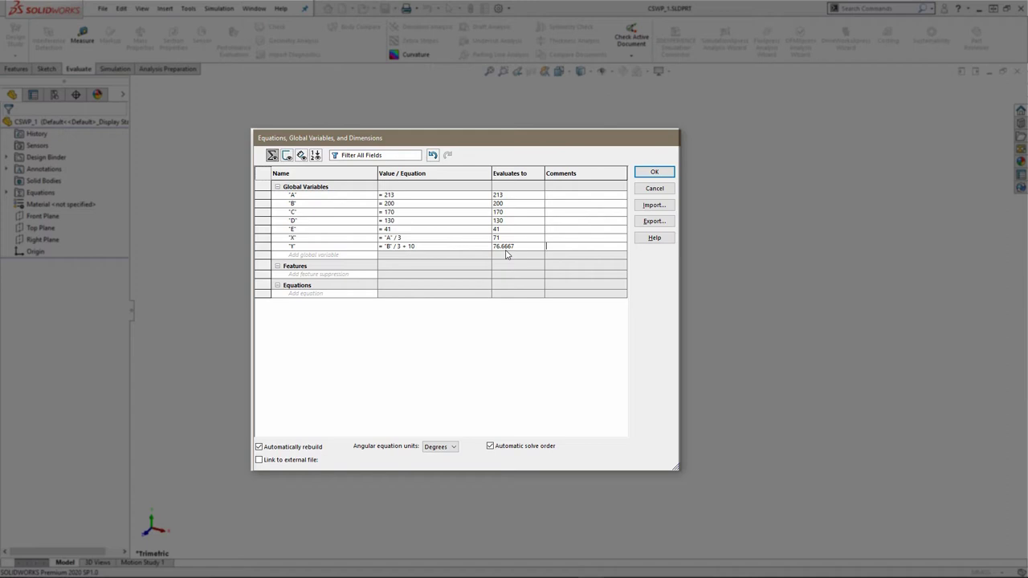
- Accept the global variables and start a sketch on the Top Plane
{"action": "left_click", "coordinate": [656, 174]}
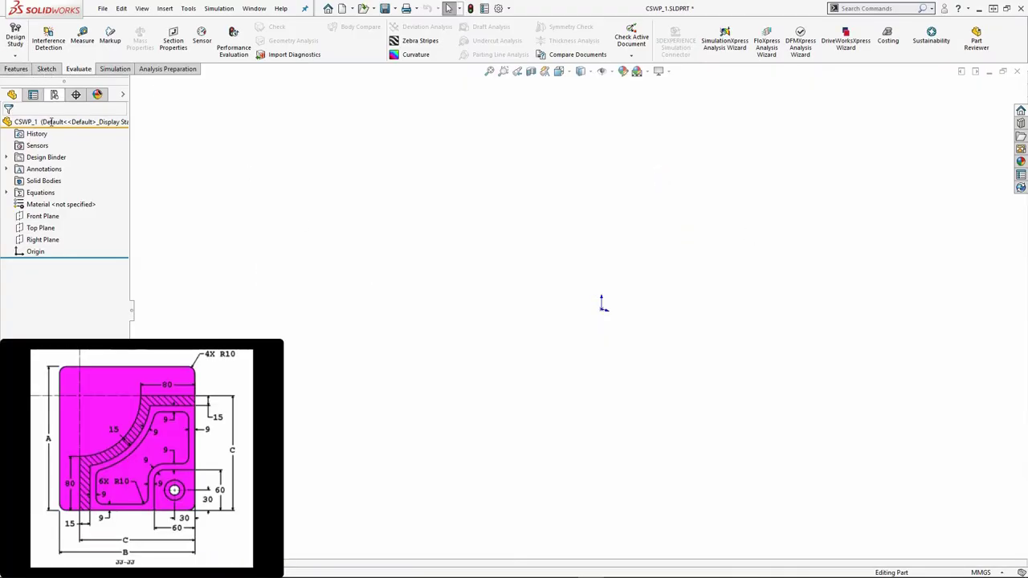
{"action": "left_click", "coordinate": [47, 230]}
{"action": "left_click", "coordinate": [72, 208]}
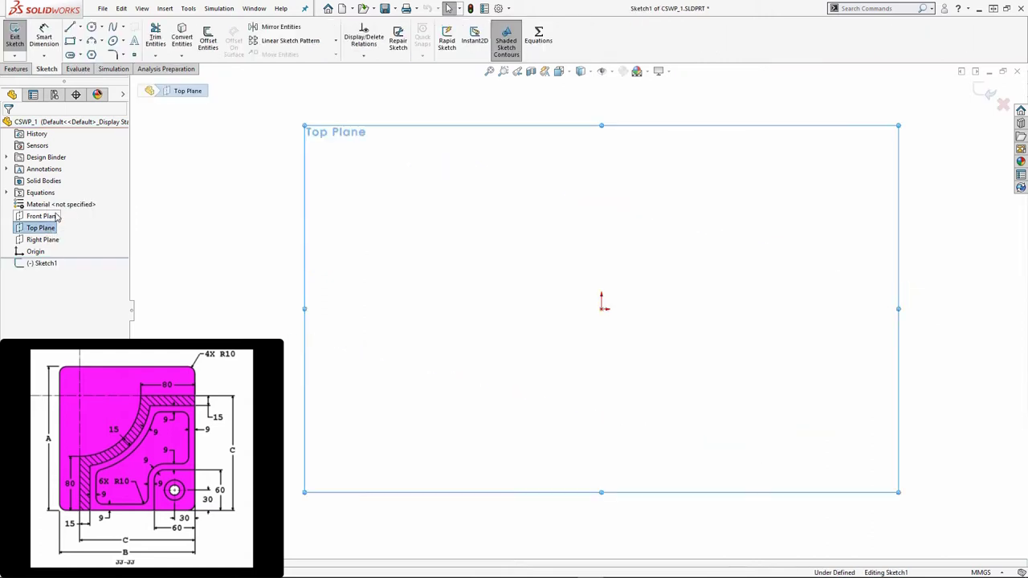
- Draw a center rectangle about the origin and zoom to fit it
{"action": "left_click", "coordinate": [81, 41]}
{"action": "left_click", "coordinate": [90, 67]}
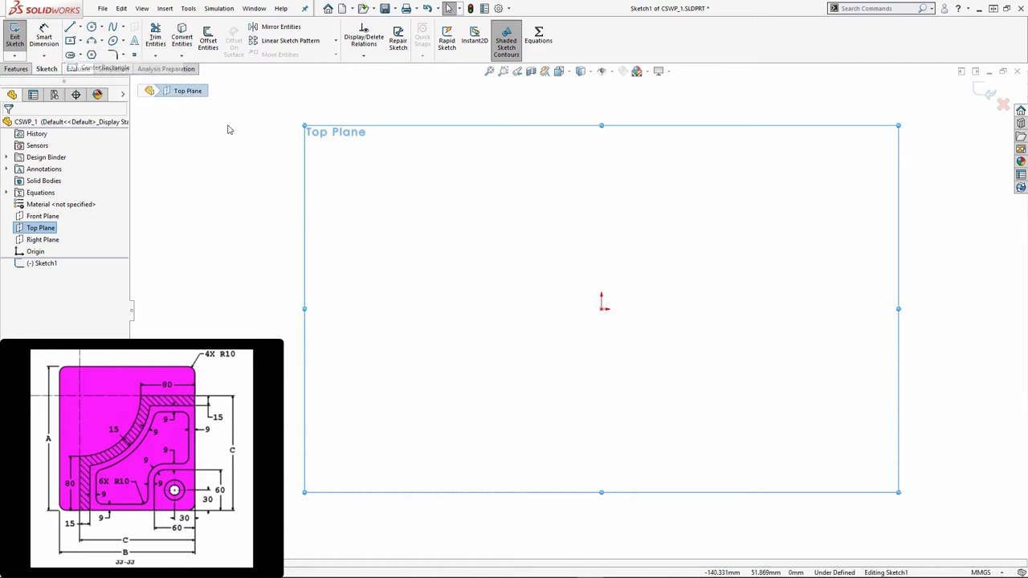
{"action": "left_click", "coordinate": [616, 321]}
{"action": "left_click", "coordinate": [853, 491]}
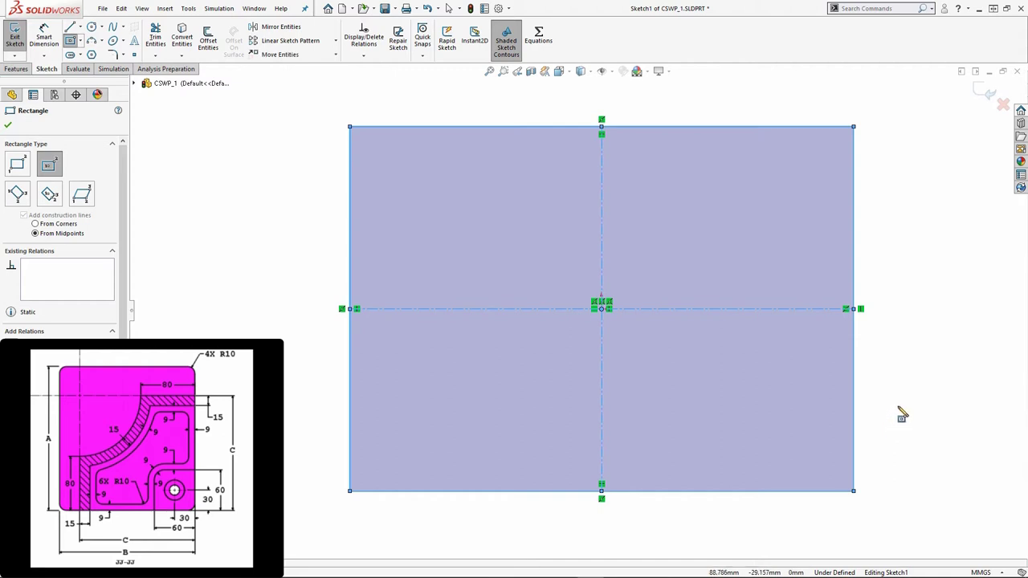
{"action": "key", "text": "d"}
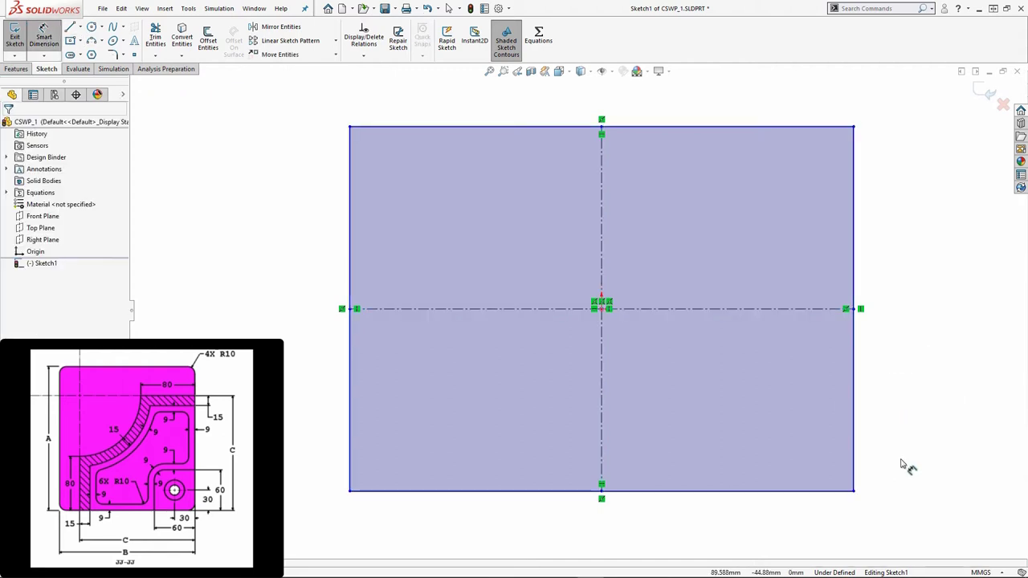
{"action": "key", "text": "z"}
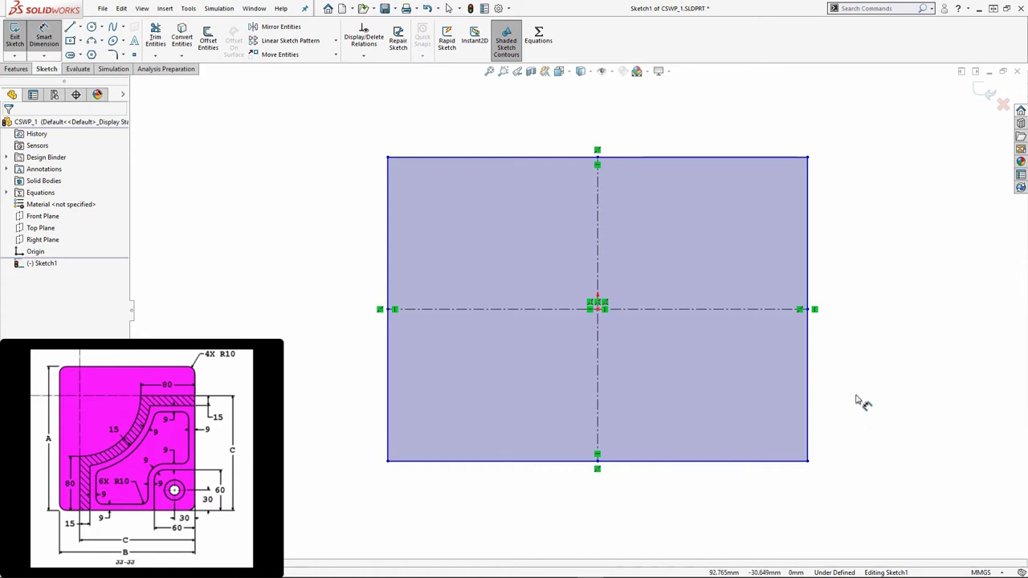
- Dimension the rectangle's right edge to global variable A (213) and its bottom edge to B (200)
{"action": "left_click", "coordinate": [808, 359]}
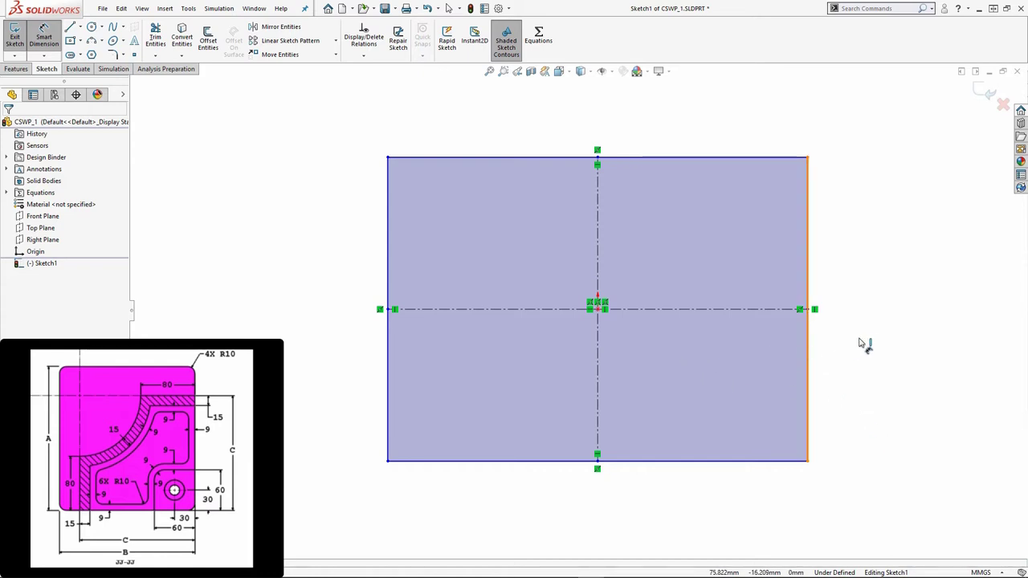
{"action": "left_click", "coordinate": [880, 314]}
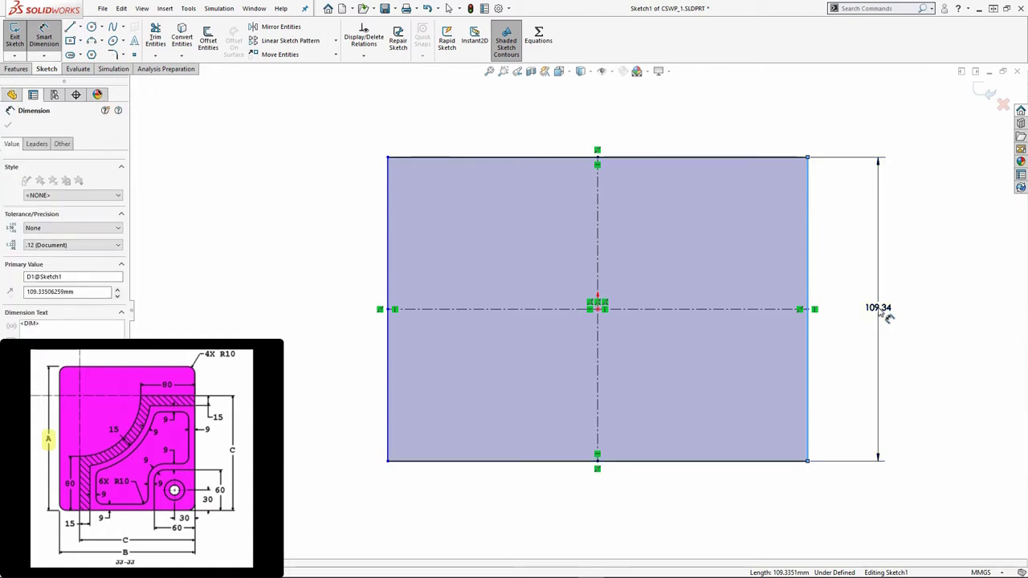
{"action": "type", "text": "="}
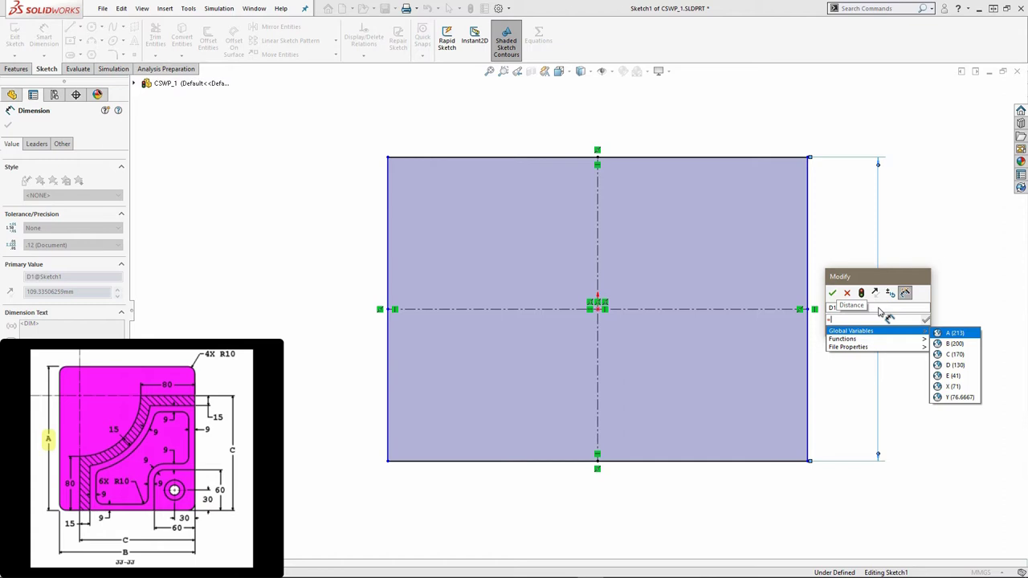
{"action": "key", "text": "Return"}
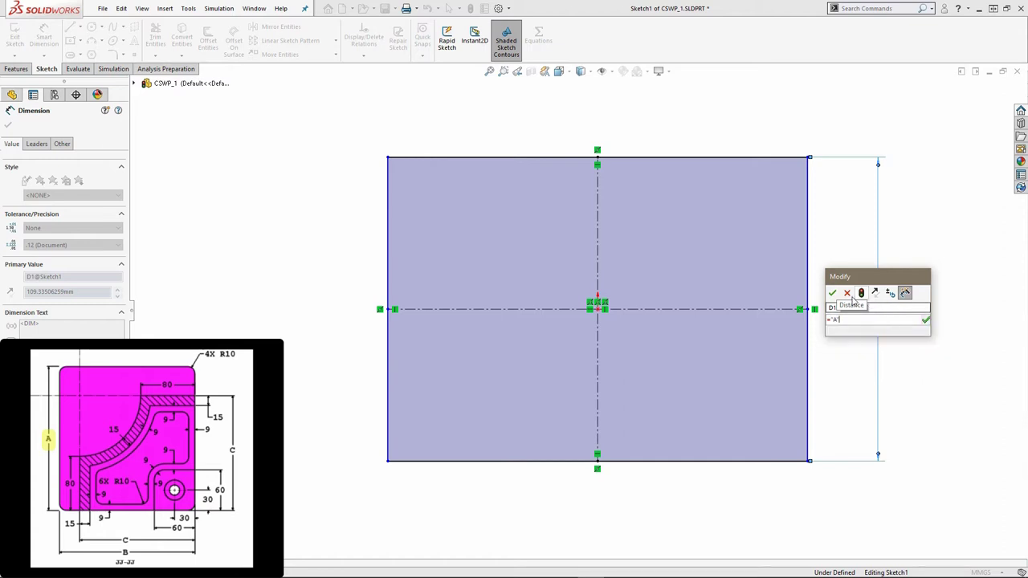
{"action": "left_click", "coordinate": [832, 294]}
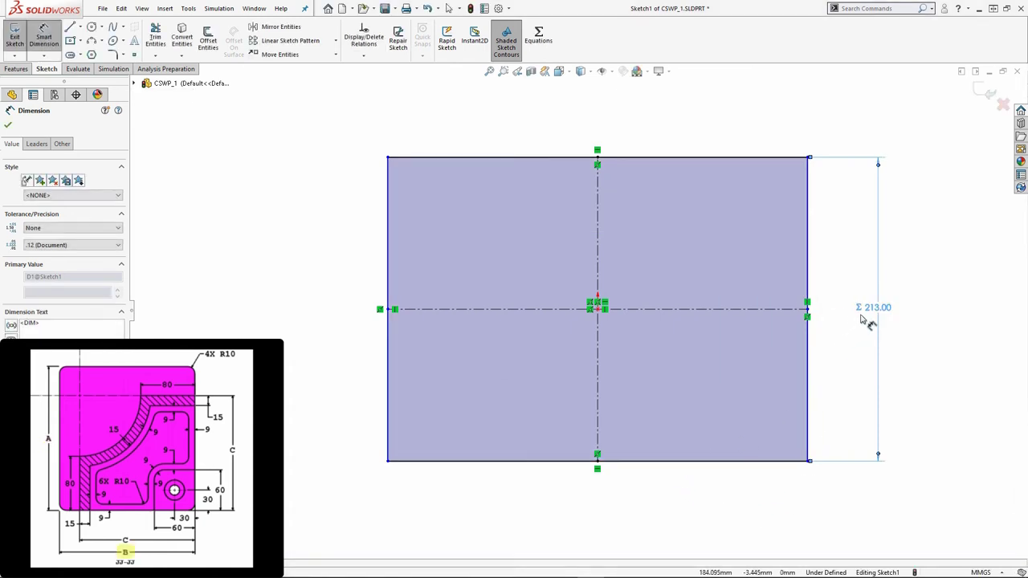
{"action": "left_click", "coordinate": [666, 462]}
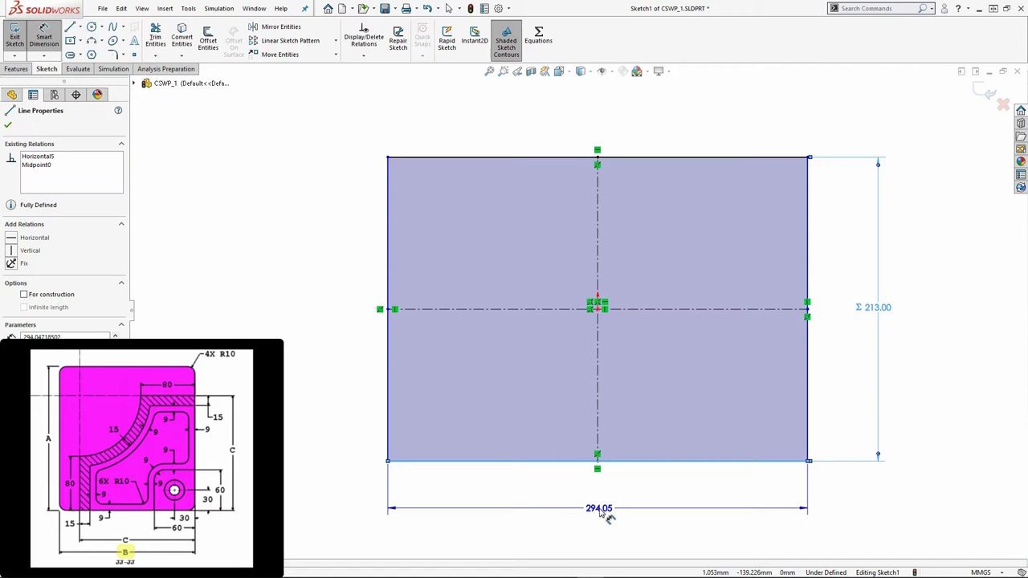
{"action": "left_click", "coordinate": [604, 514]}
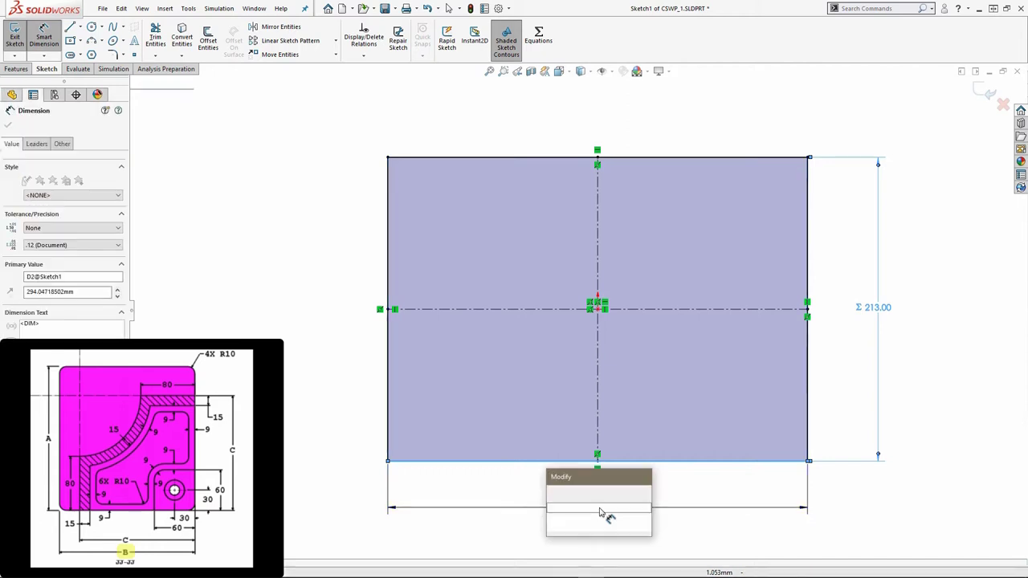
{"action": "type", "text": "="}
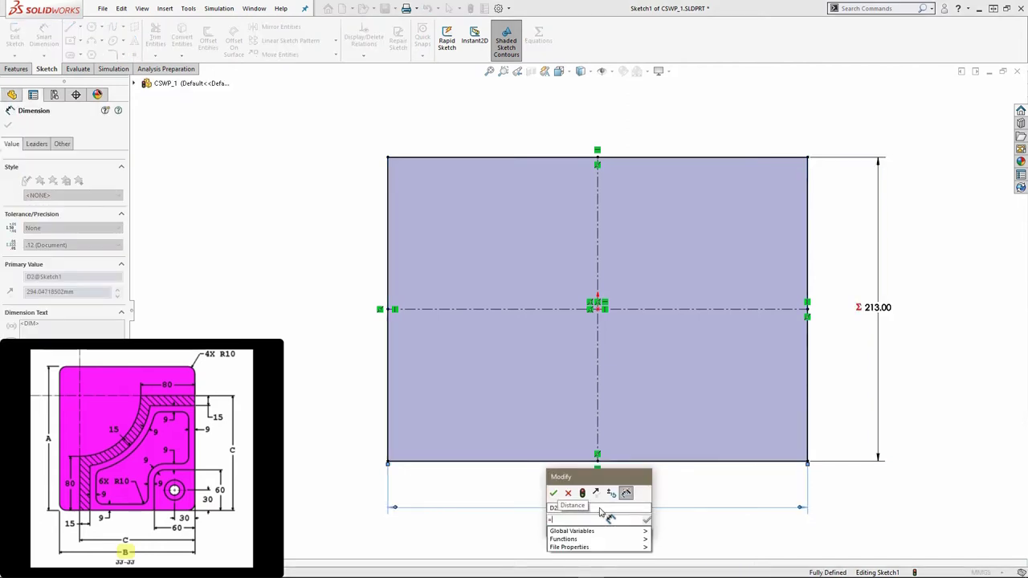
{"action": "key", "text": "Down"}
{"action": "key", "text": "Down"}
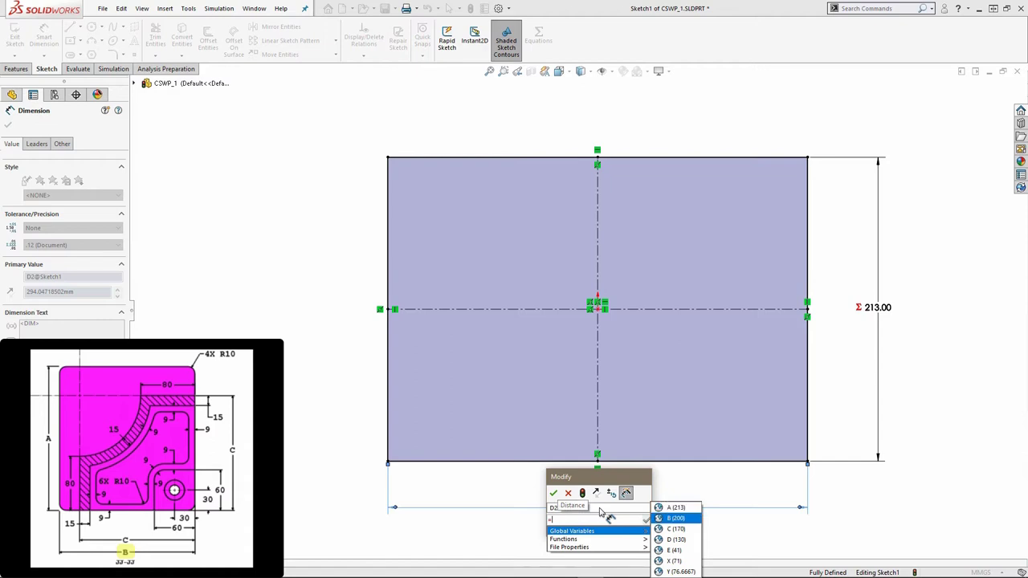
{"action": "key", "text": "Return"}
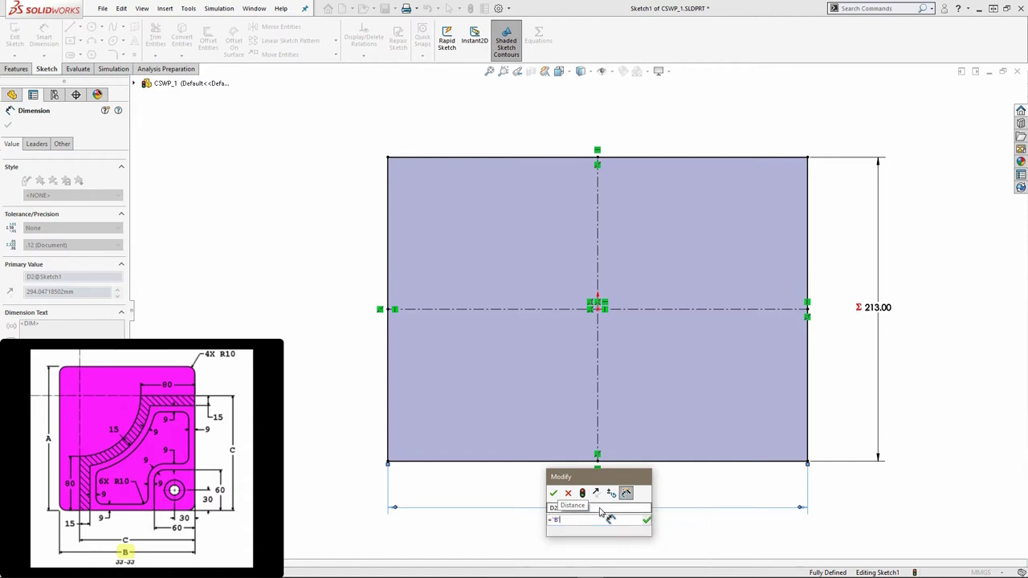
{"action": "left_click", "coordinate": [554, 495]}
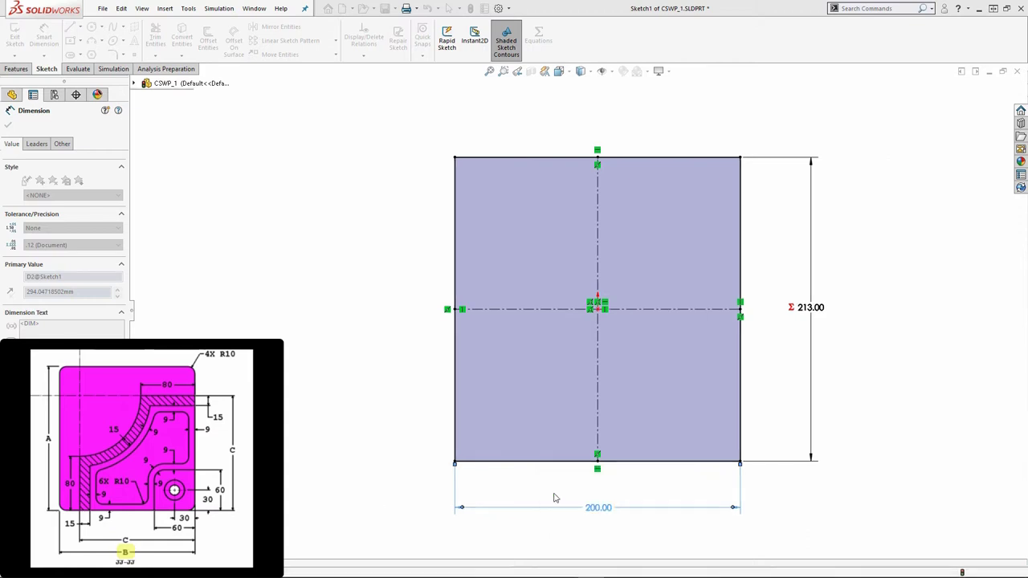
{"action": "key", "text": "Escape"}
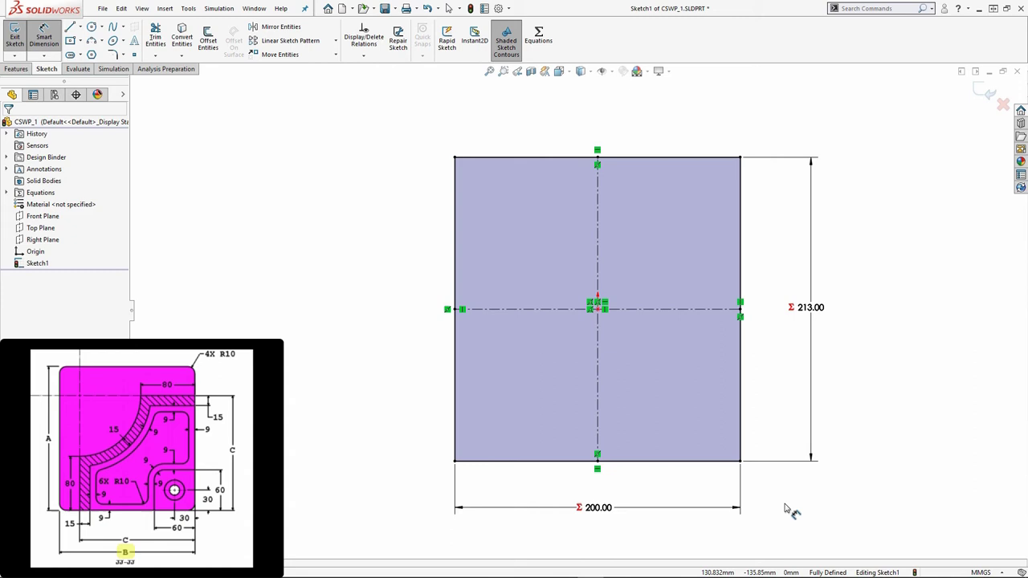
- Extrude the rectangle sketch 25 mm as Boss-Extrude1, a 200 × 213 base plate
{"action": "left_click", "coordinate": [16, 69]}
{"action": "left_click", "coordinate": [21, 50]}
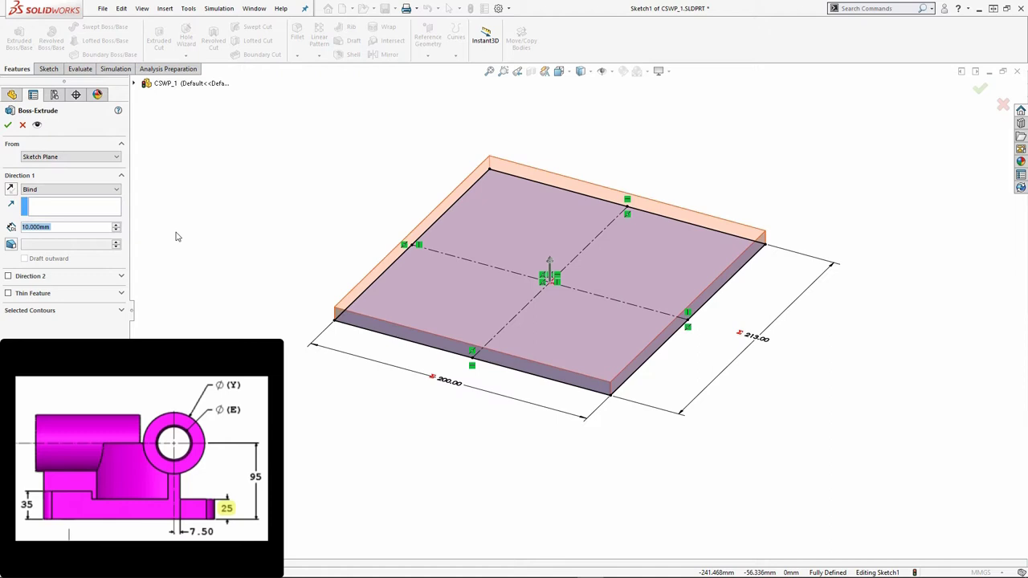
{"action": "type", "text": "25"}
{"action": "key", "text": "Return"}
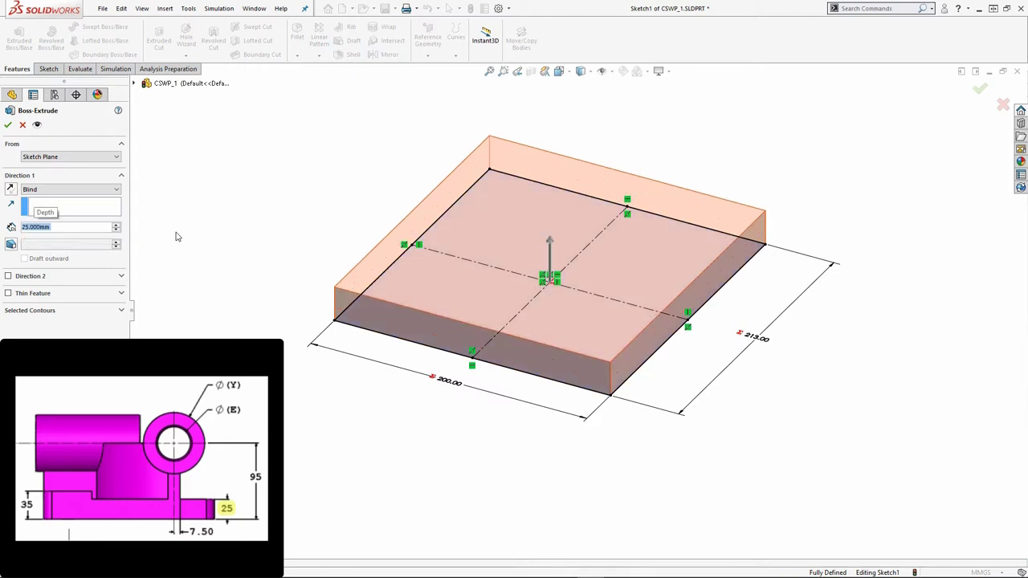
{"action": "left_click", "coordinate": [9, 124]}
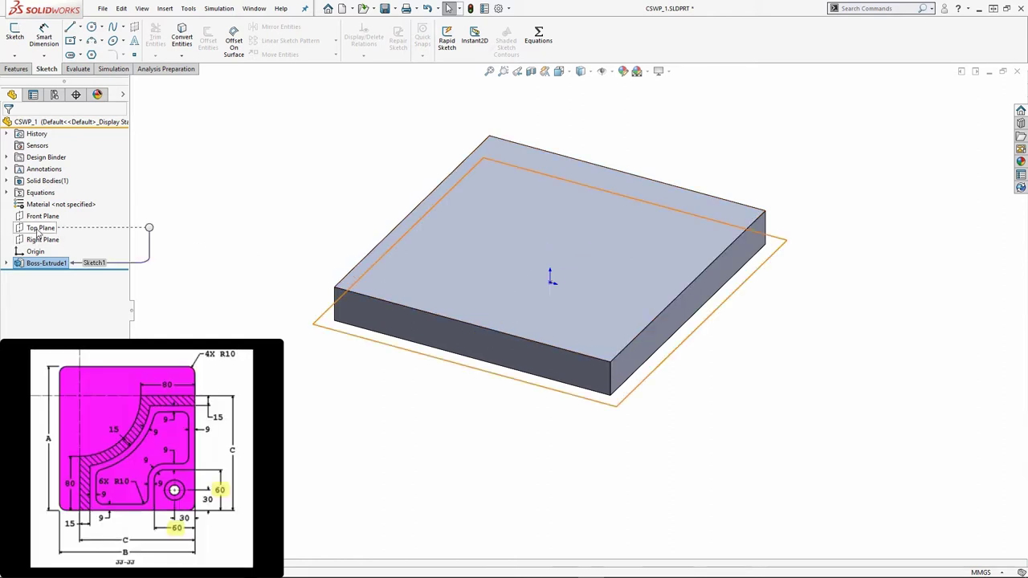
- Start a sketch on the Top Plane and draw a corner rectangle at the plate's bottom-right corner
{"action": "left_click", "coordinate": [38, 231]}
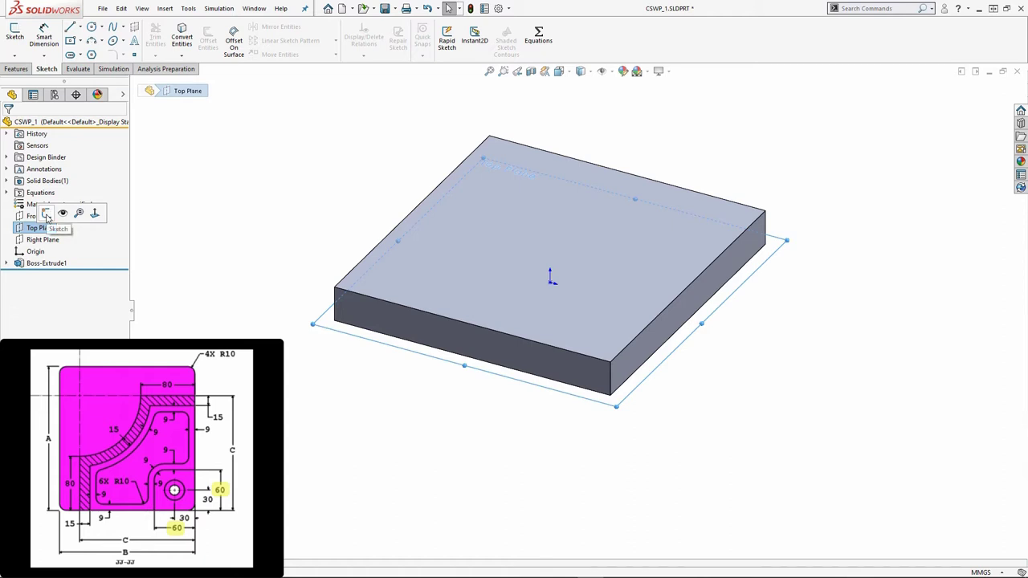
{"action": "left_click", "coordinate": [46, 215]}
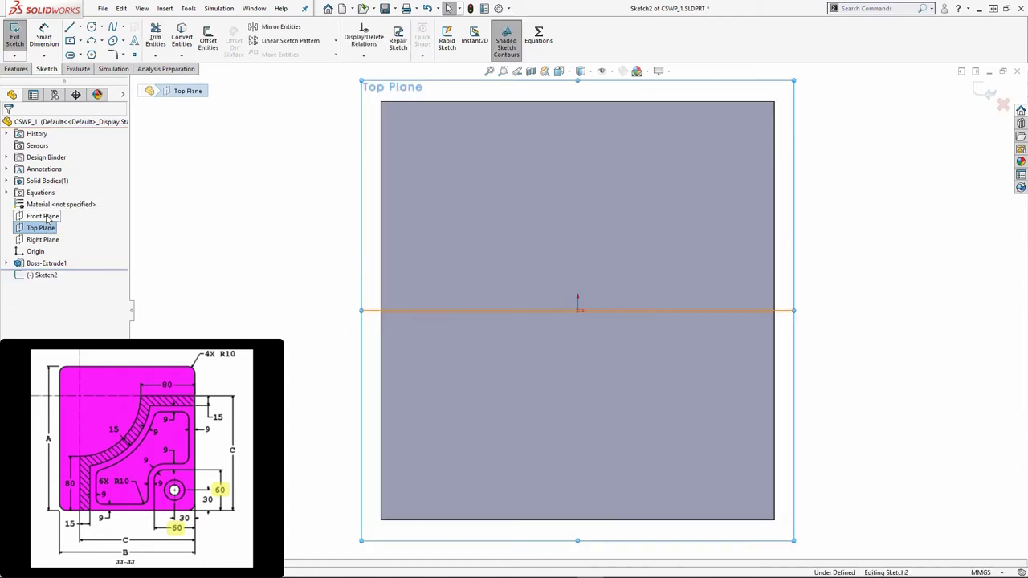
{"action": "left_click", "coordinate": [80, 43]}
{"action": "left_click", "coordinate": [96, 51]}
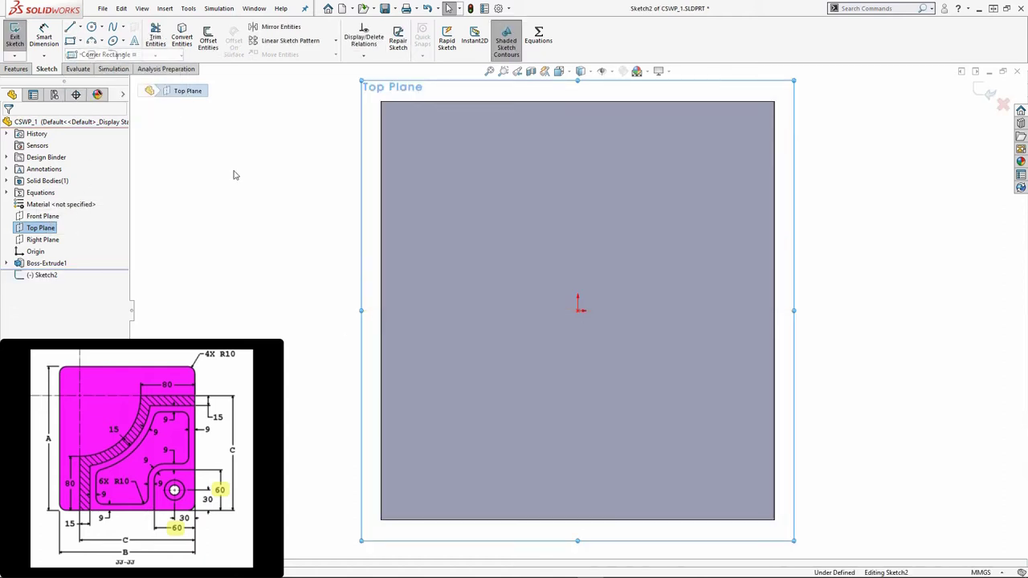
{"action": "left_click", "coordinate": [774, 520]}
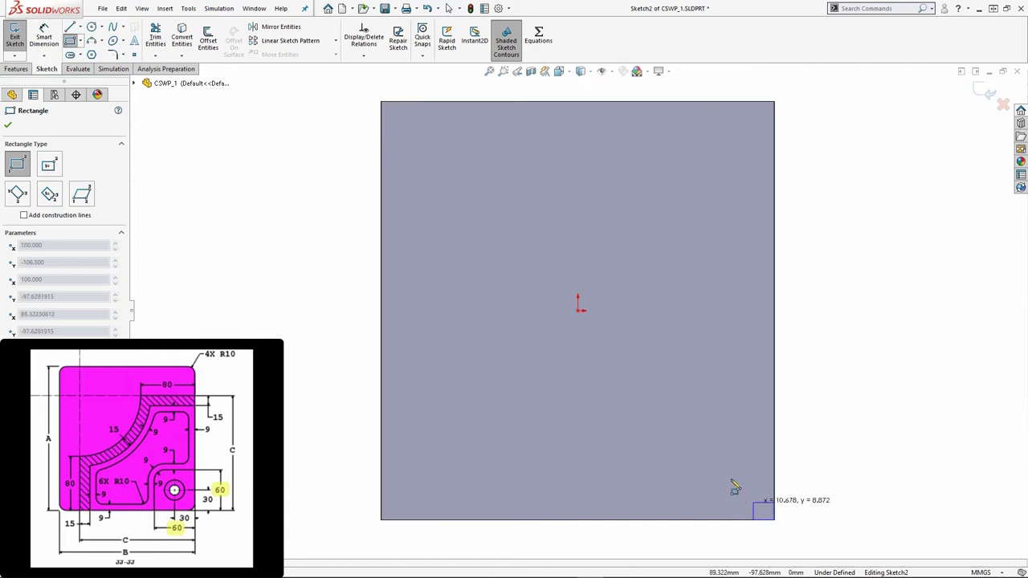
{"action": "left_click", "coordinate": [652, 410]}
{"action": "right_click_drag", "start_coordinate": [799, 421], "coordinate": [787, 493]}
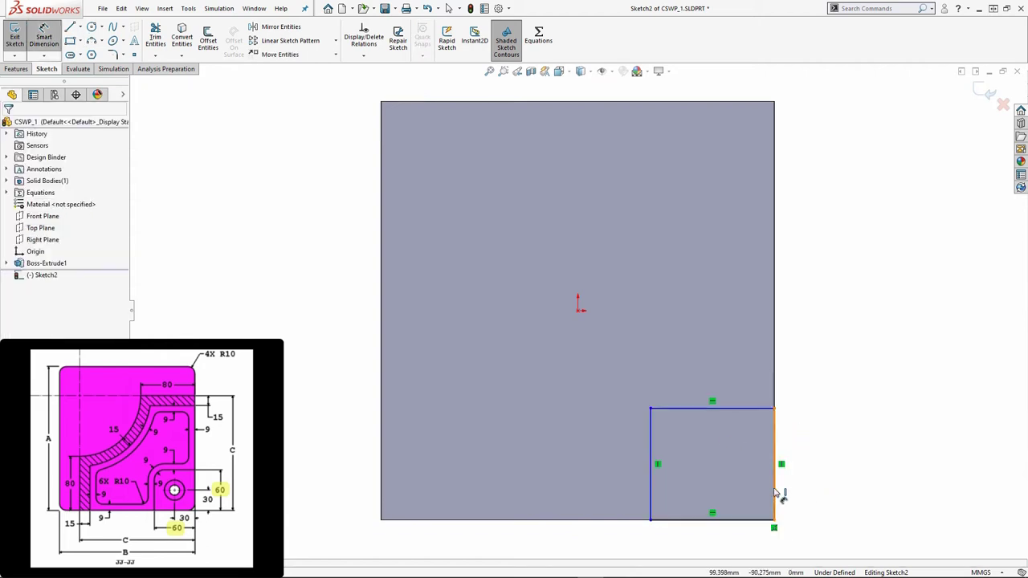
- Dimension the square's right and bottom edges at 60 mm each
{"action": "left_click", "coordinate": [776, 493]}
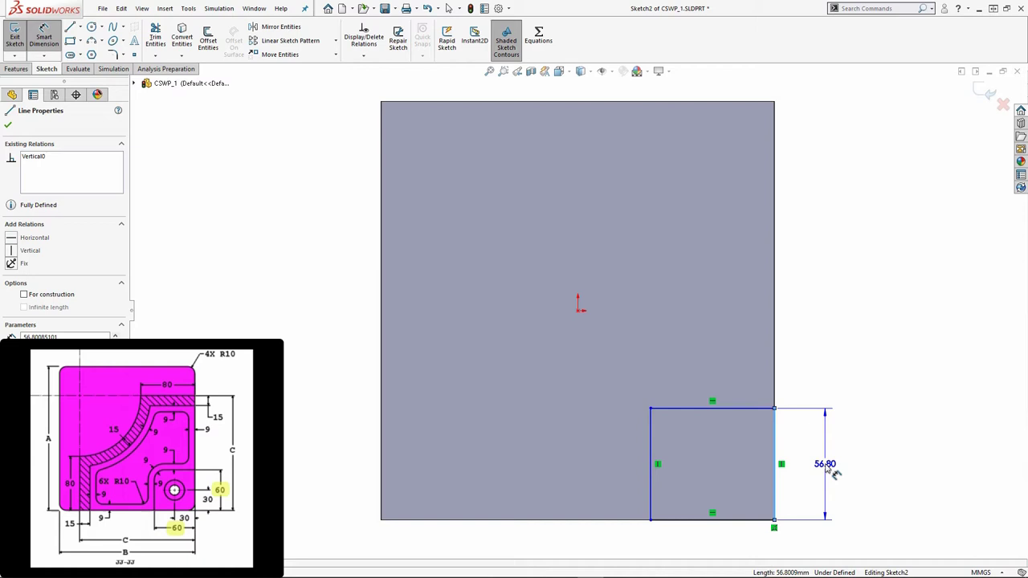
{"action": "left_click", "coordinate": [829, 472]}
{"action": "type", "text": "60"}
{"action": "key", "text": "Return"}
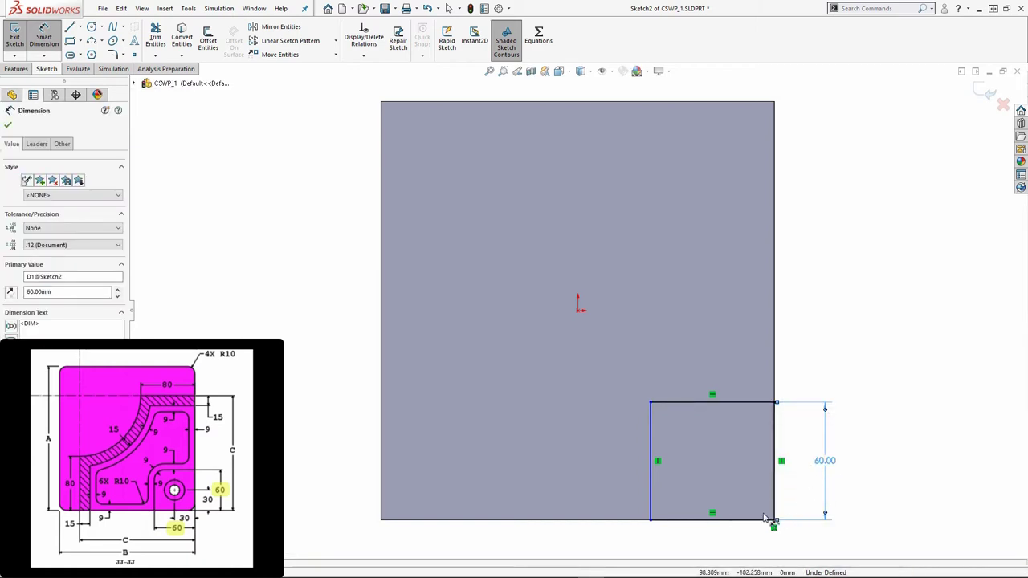
{"action": "left_click", "coordinate": [750, 521]}
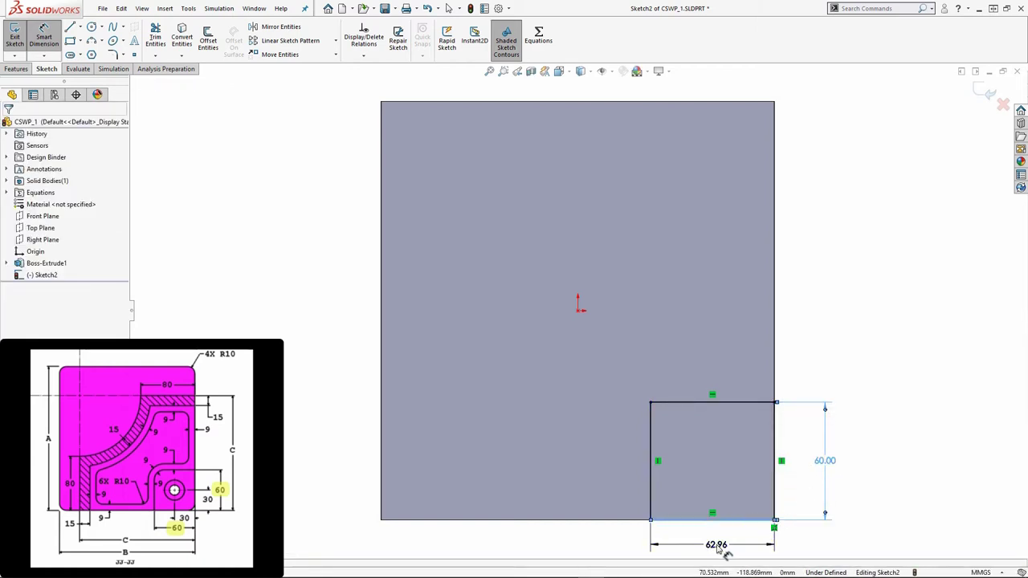
{"action": "left_click", "coordinate": [717, 546]}
{"action": "type", "text": "60"}
{"action": "key", "text": "Return"}
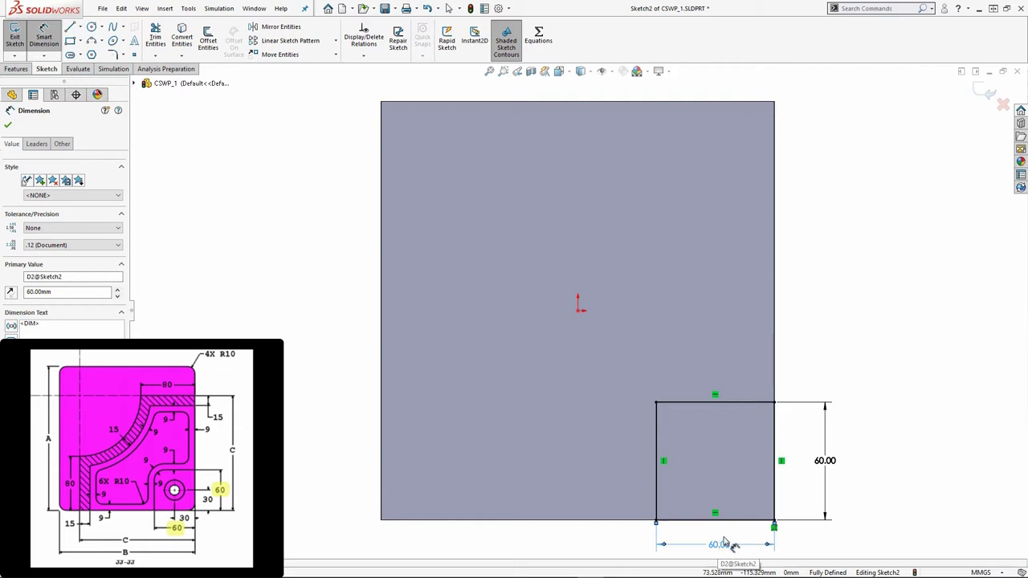
- Extrude the 60 mm corner square 35 mm deep as Boss-Extrude2
{"action": "left_click", "coordinate": [17, 69]}
{"action": "left_click", "coordinate": [19, 42]}
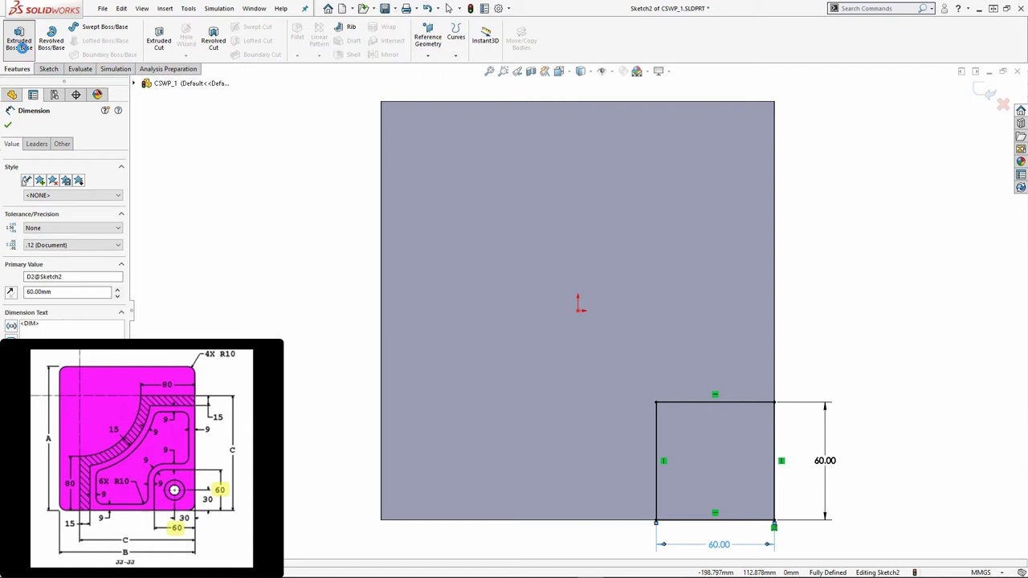
{"action": "type", "text": "35"}
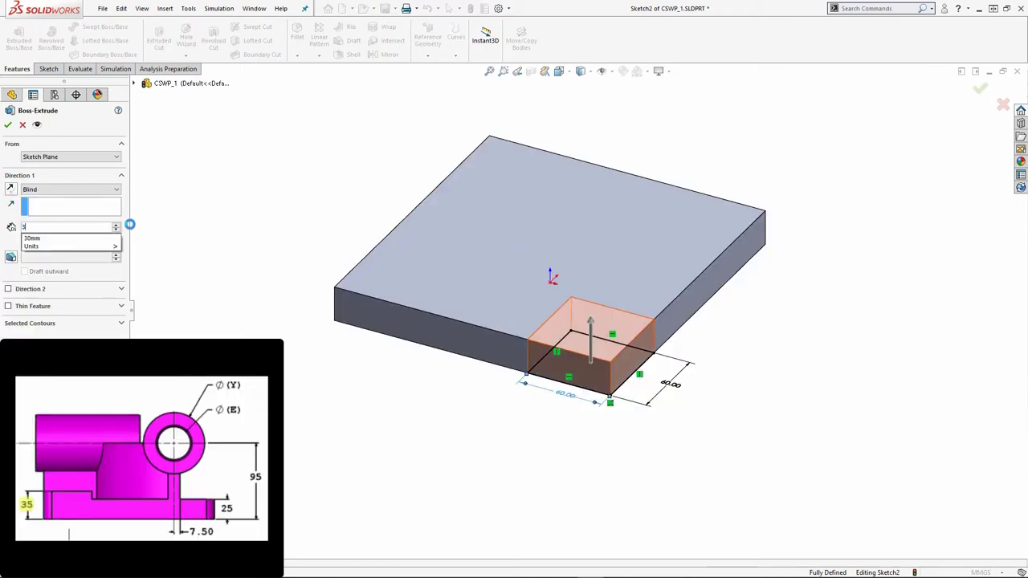
{"action": "key", "text": "Return"}
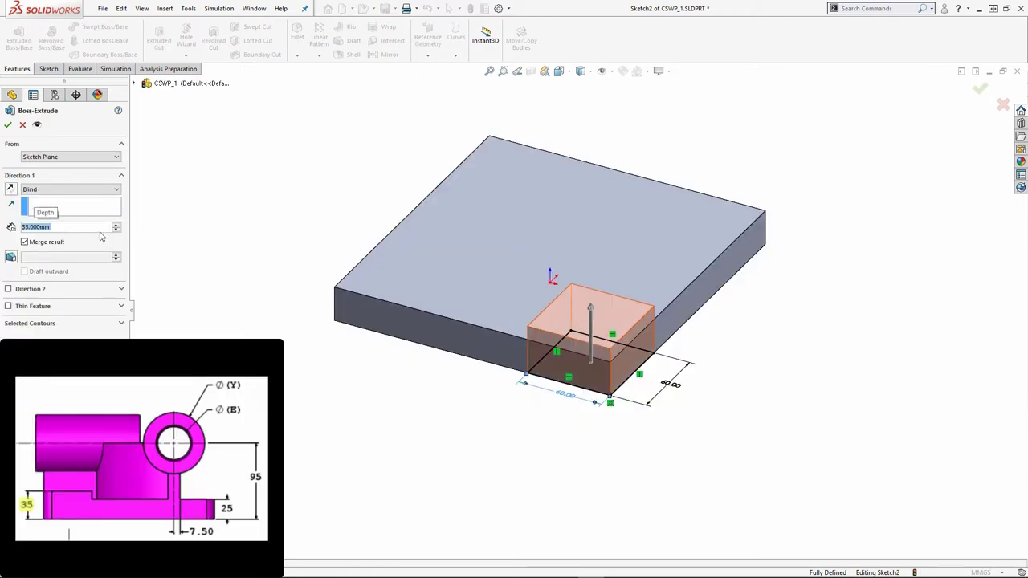
{"action": "left_click", "coordinate": [8, 125]}
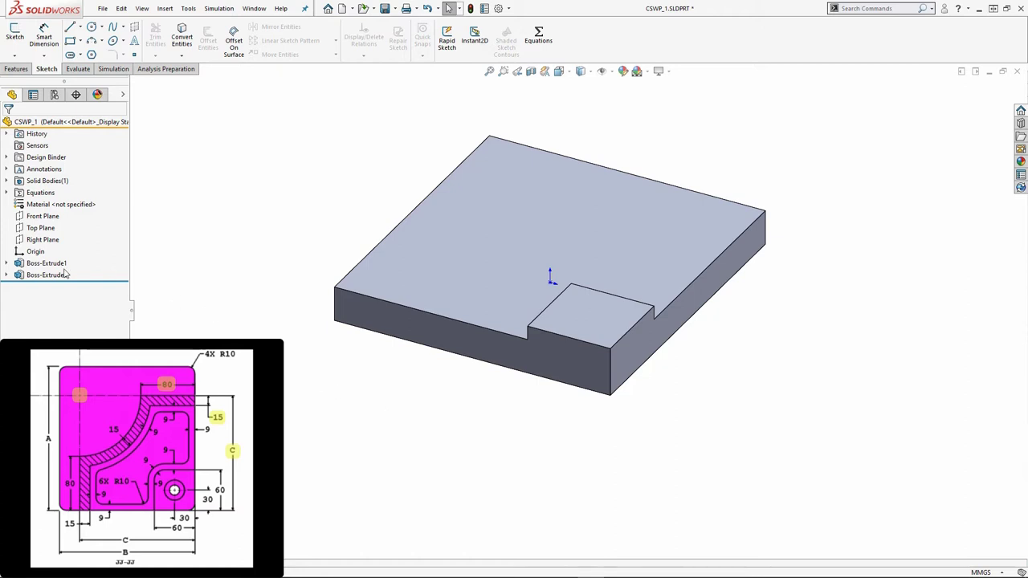
- Start a sketch on the Top Plane and draw a horizontal line and a vertical line
{"action": "left_click", "coordinate": [41, 228]}
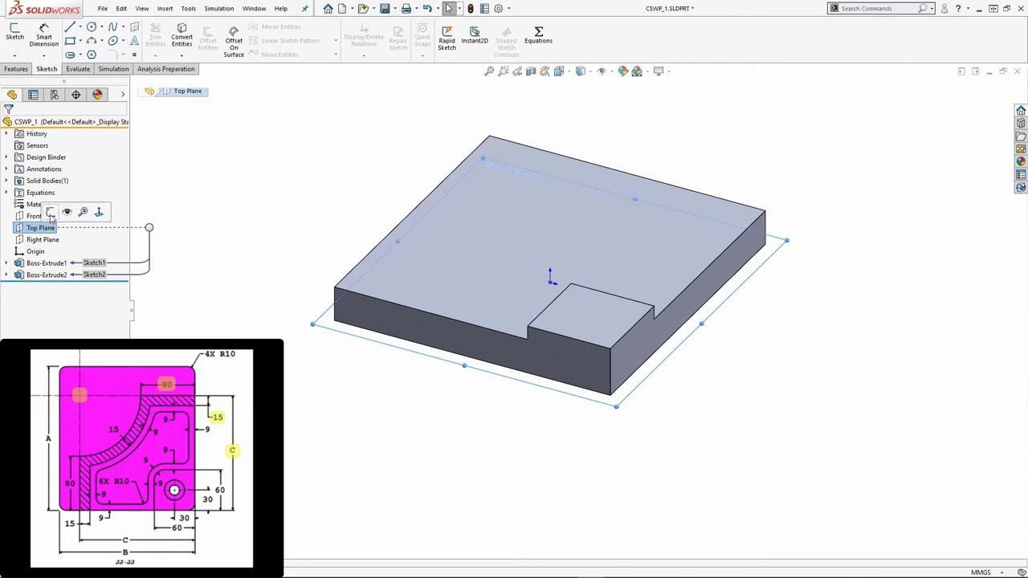
{"action": "left_click", "coordinate": [50, 213]}
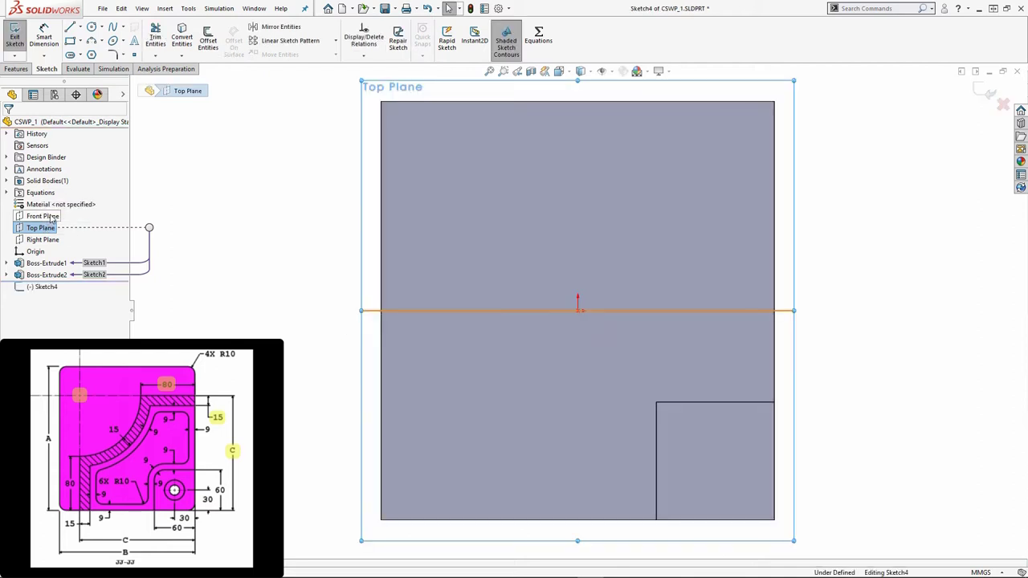
{"action": "left_click", "coordinate": [71, 27]}
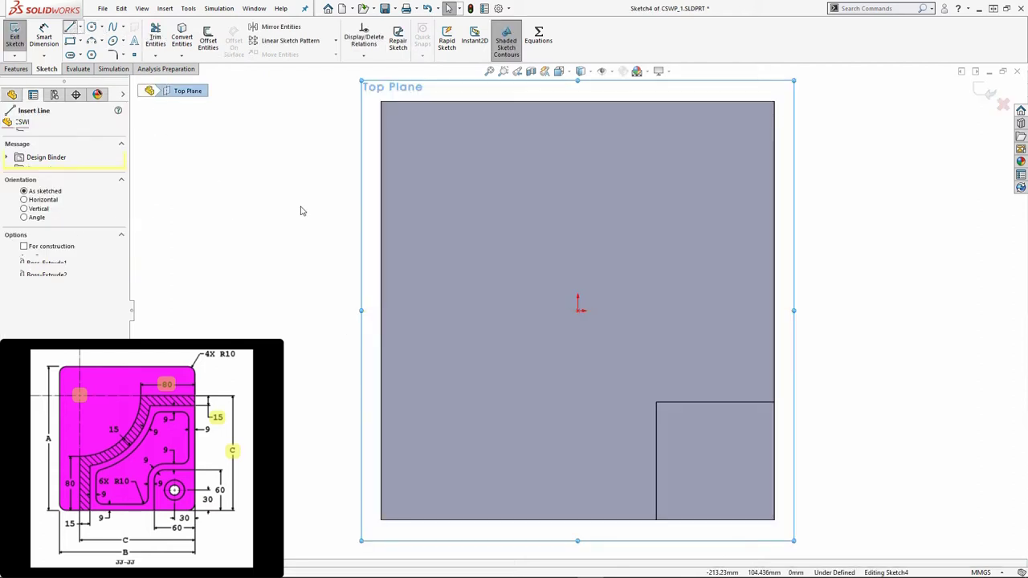
{"action": "left_click", "coordinate": [773, 195]}
{"action": "left_click", "coordinate": [632, 195]}
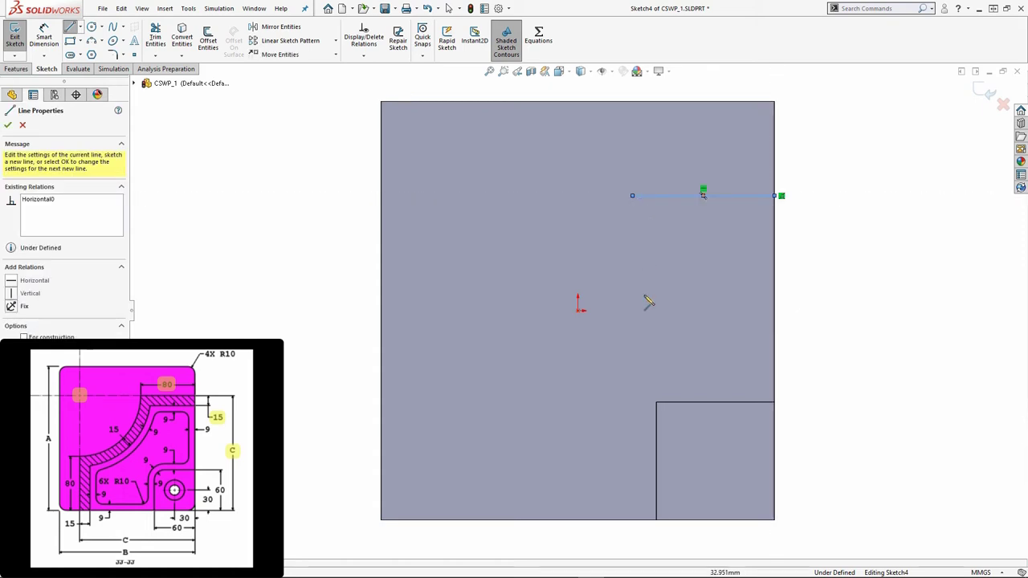
{"action": "left_click", "coordinate": [449, 520]}
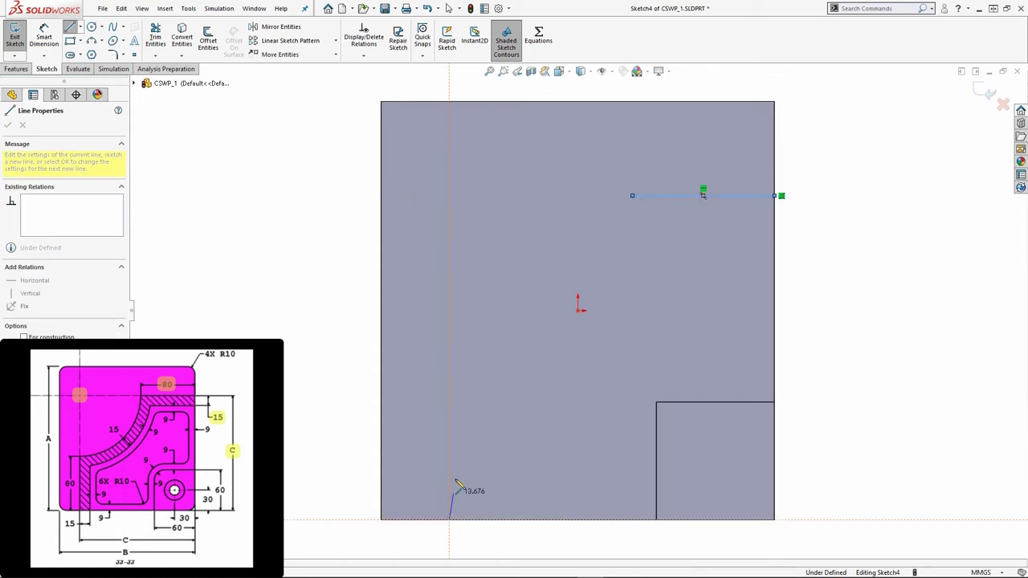
{"action": "left_click", "coordinate": [449, 402]}
{"action": "key", "text": "Escape"}
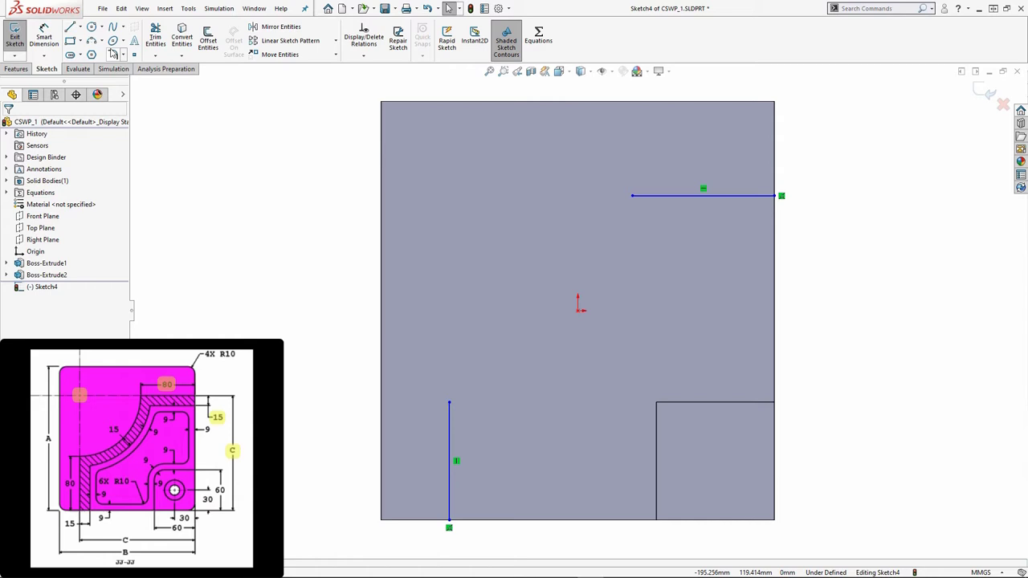
- Join the horizontal line's left end to the vertical line's top with a 3-point arc
{"action": "left_click", "coordinate": [632, 195]}
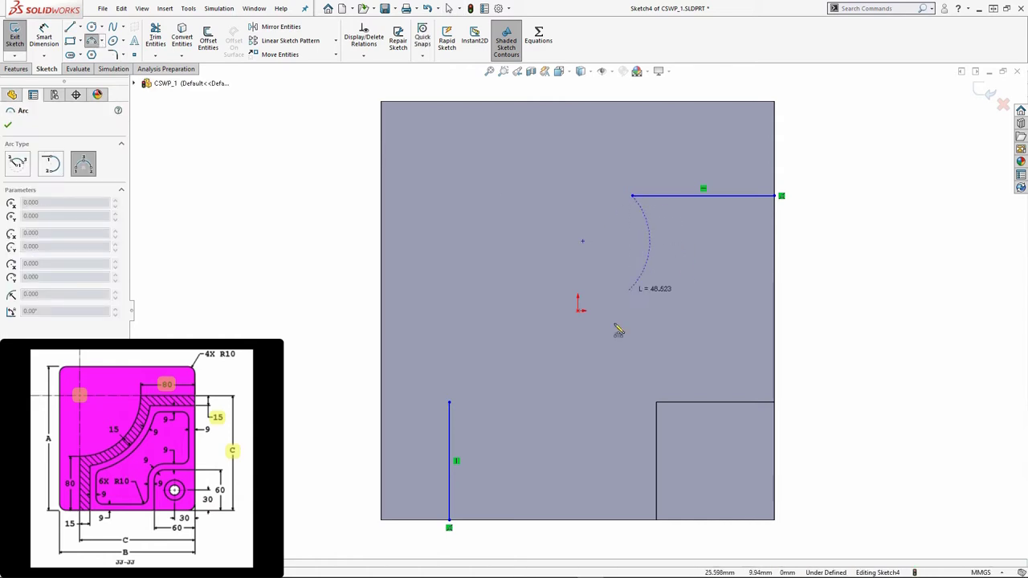
{"action": "left_click", "coordinate": [449, 402]}
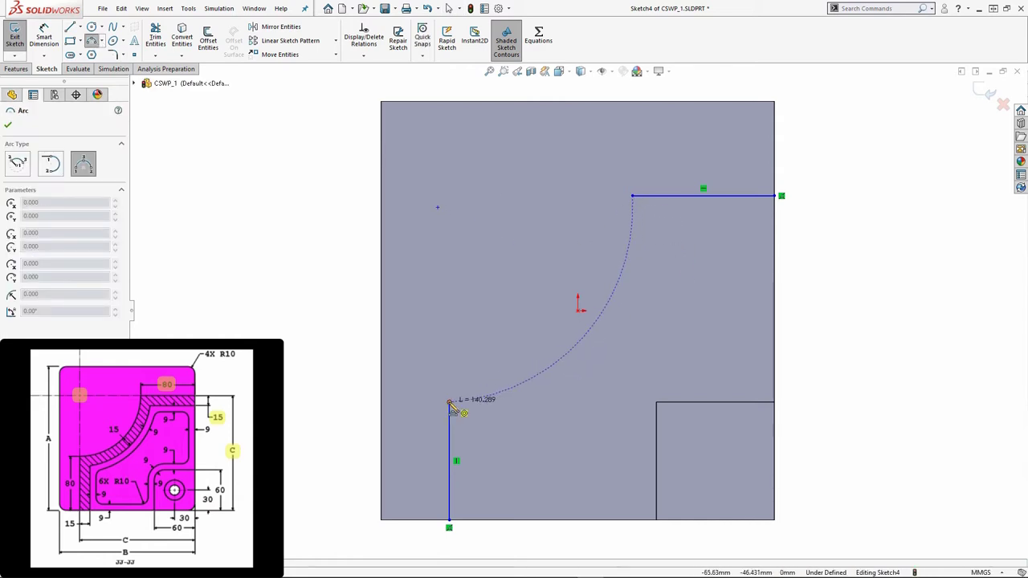
{"action": "left_click", "coordinate": [597, 360]}
{"action": "key", "text": "Escape"}
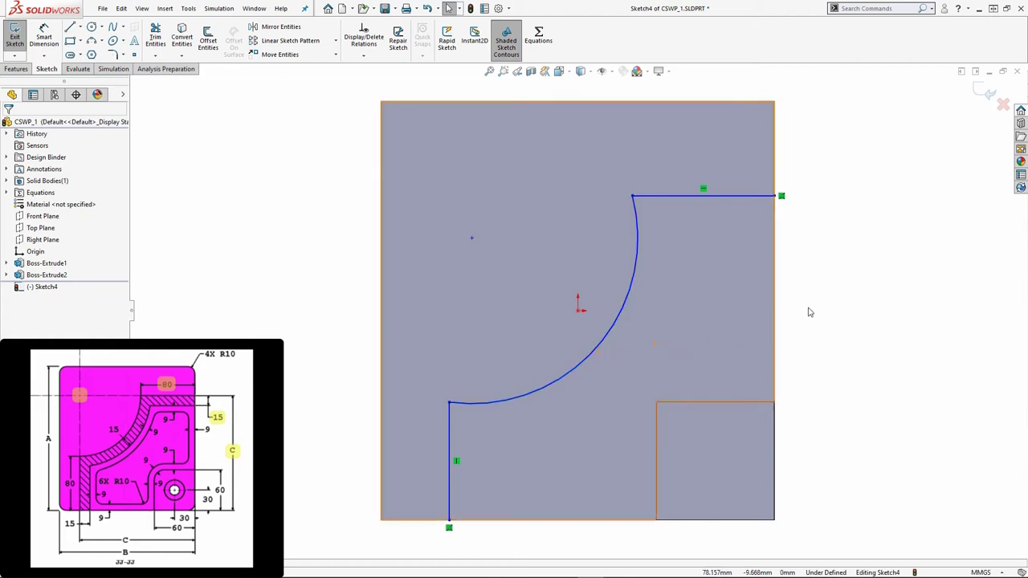
- Dimension the top horizontal line and the left vertical line at 80 mm each
{"action": "right_click_drag", "start_coordinate": [827, 295], "coordinate": [832, 390]}
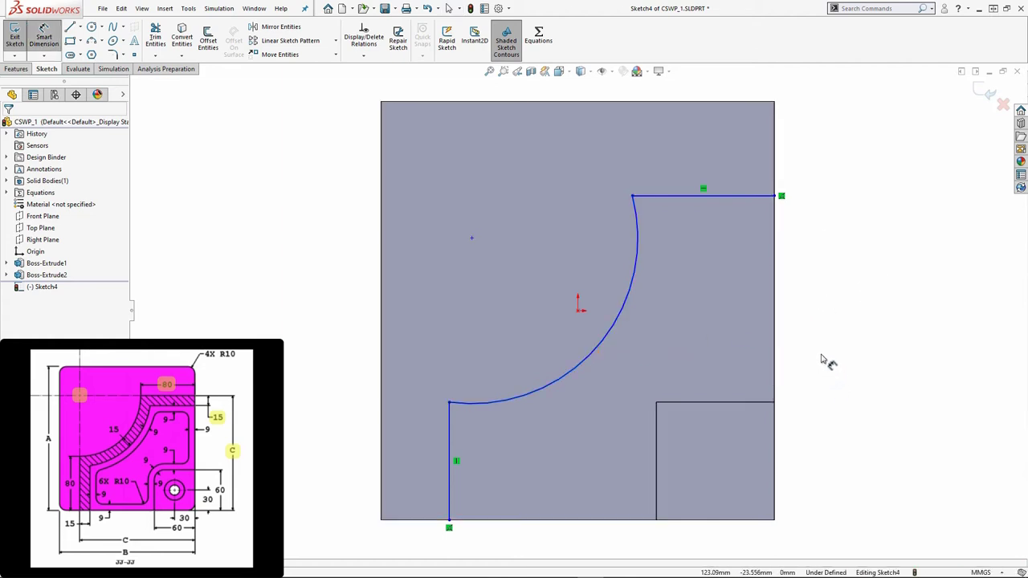
{"action": "left_click", "coordinate": [735, 196]}
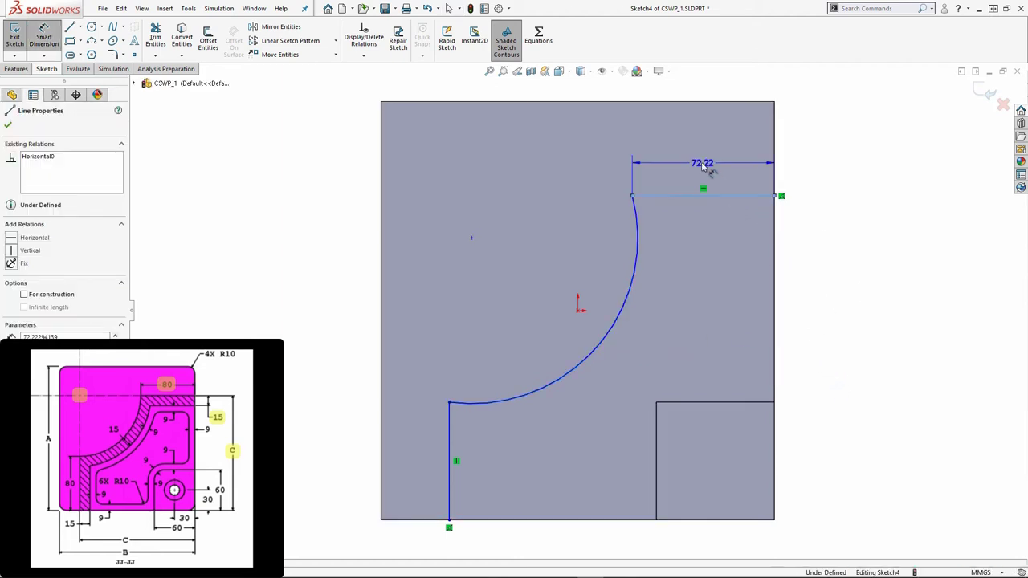
{"action": "left_click", "coordinate": [700, 165]}
{"action": "type", "text": "80"}
{"action": "key", "text": "Return"}
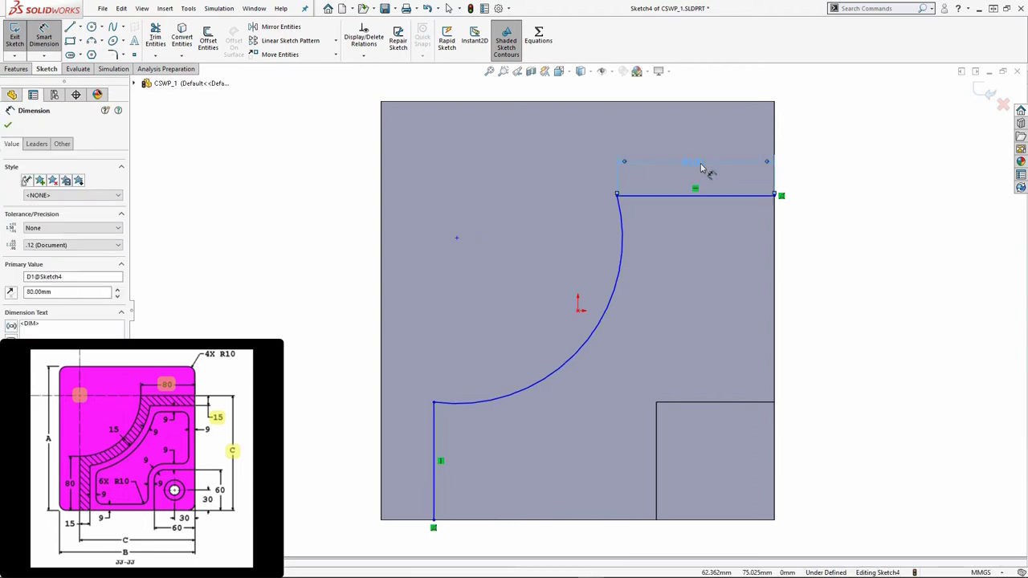
{"action": "left_click", "coordinate": [410, 474]}
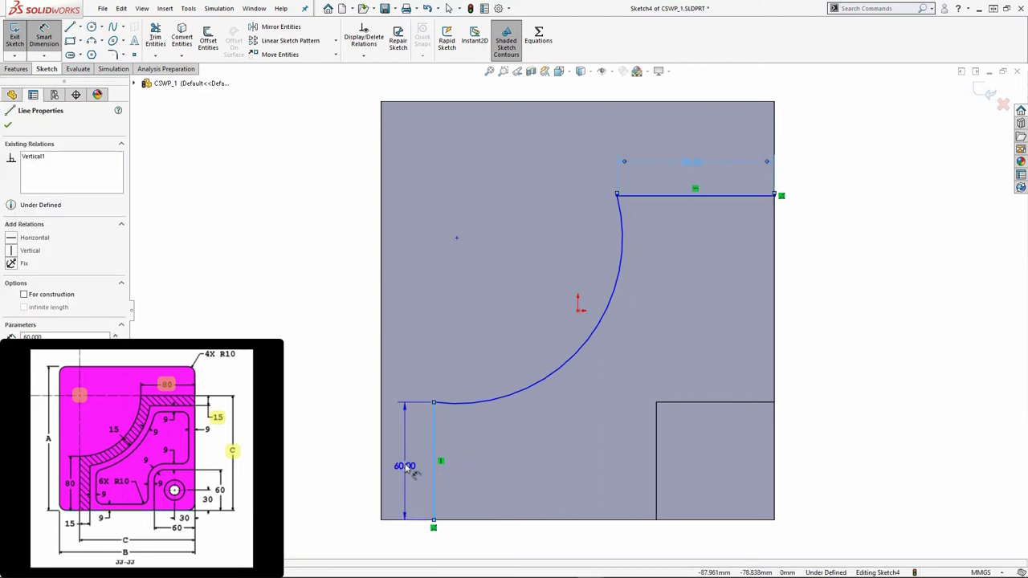
{"action": "left_click", "coordinate": [407, 468]}
{"action": "key", "text": "Return"}
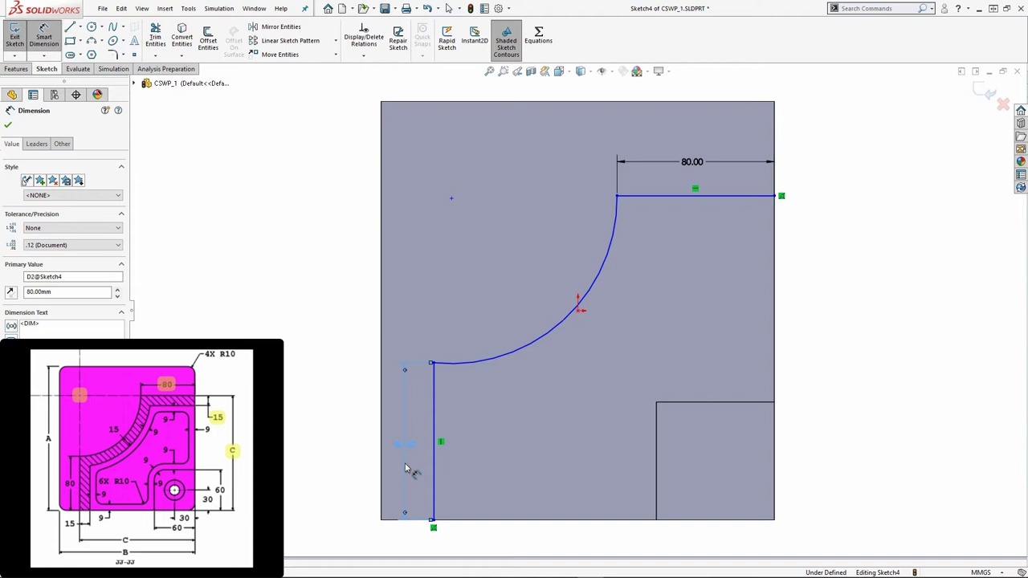
{"action": "key", "text": "Escape"}
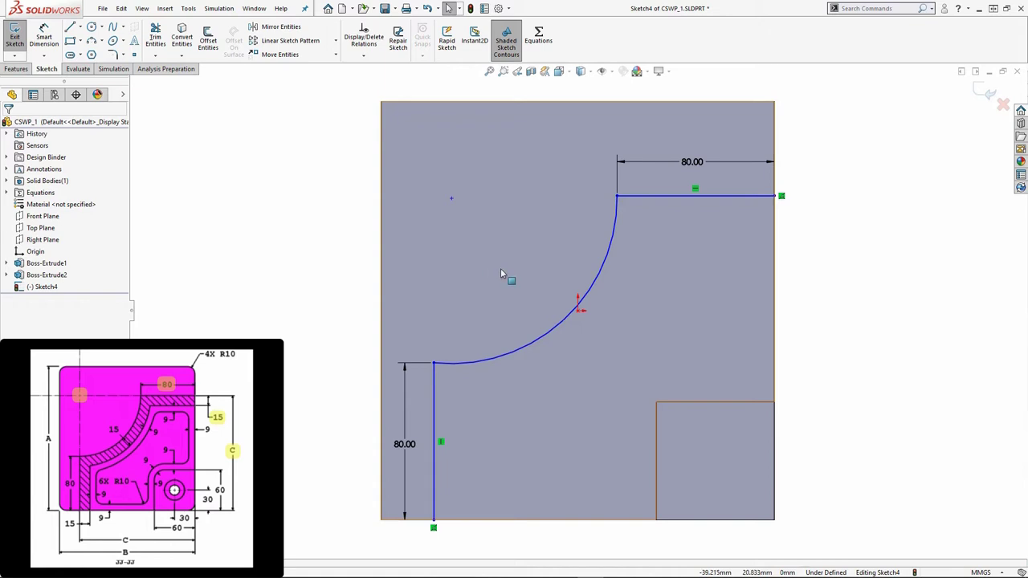
- Place the arc's centre on the top line and make the vertical line's end coincident with the arc endpoint
{"action": "left_click", "coordinate": [451, 200]}
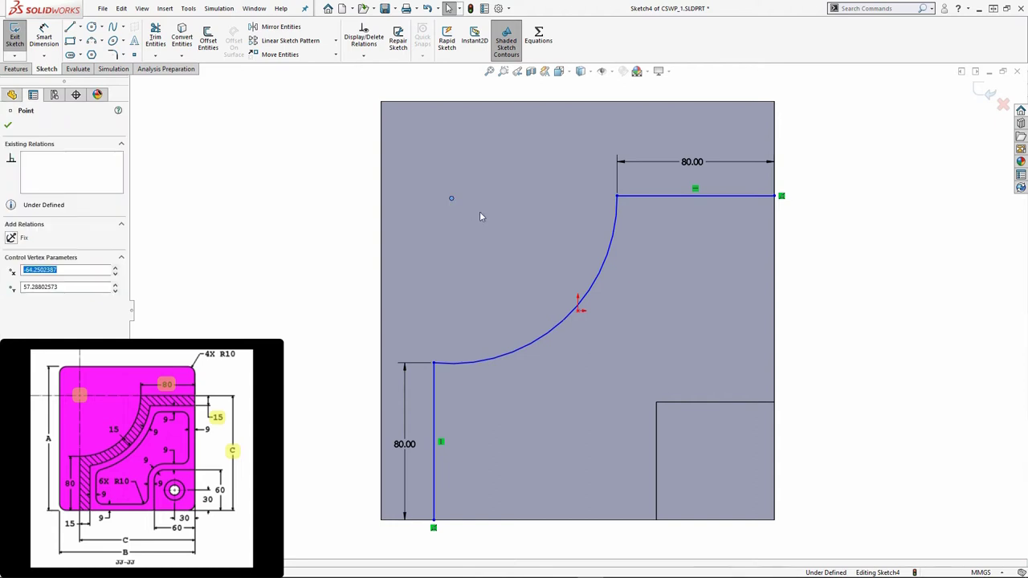
{"action": "left_click", "coordinate": [662, 197]}
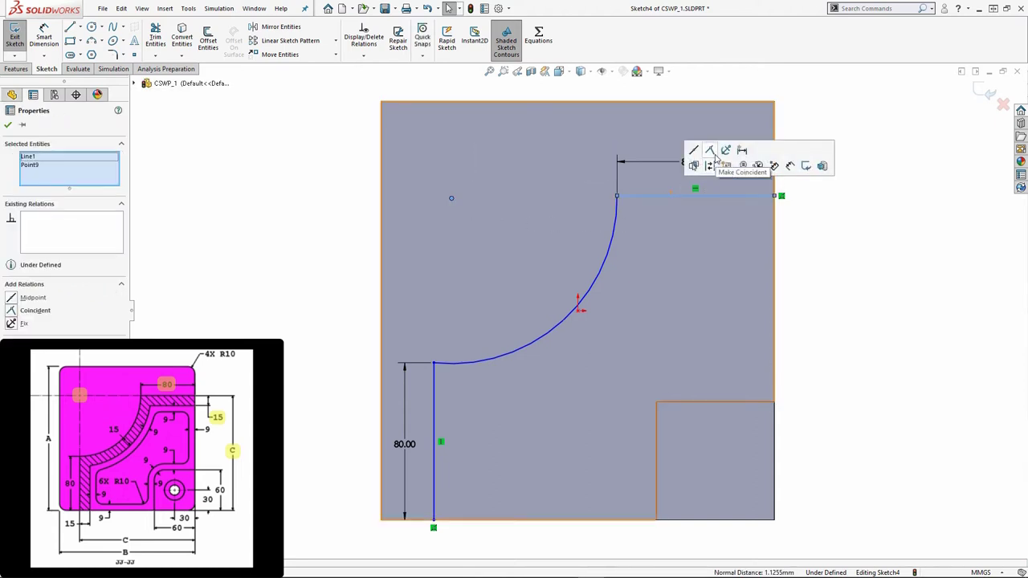
{"action": "left_click", "coordinate": [715, 158]}
{"action": "left_click", "coordinate": [450, 214]}
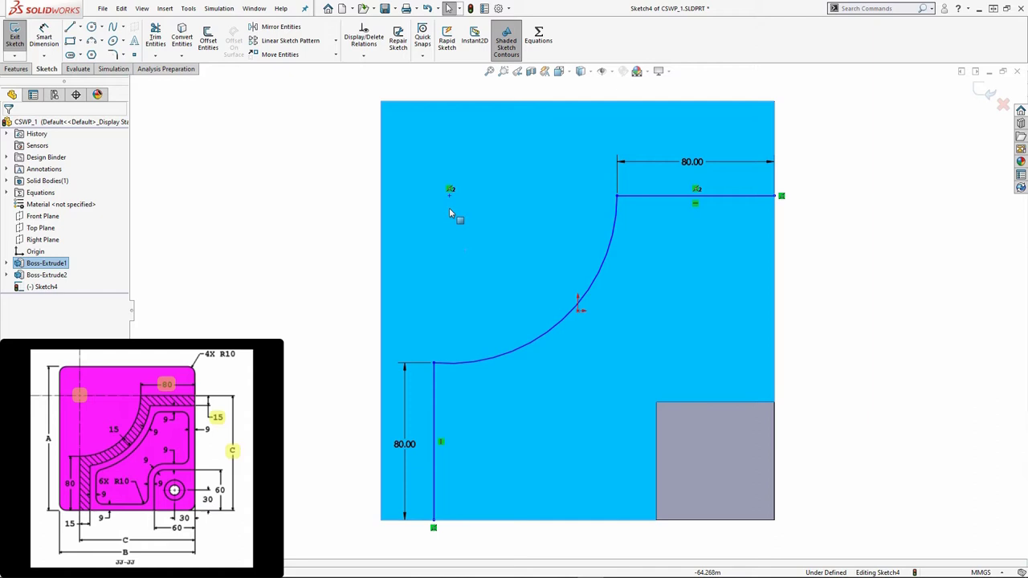
{"action": "left_click", "coordinate": [451, 193]}
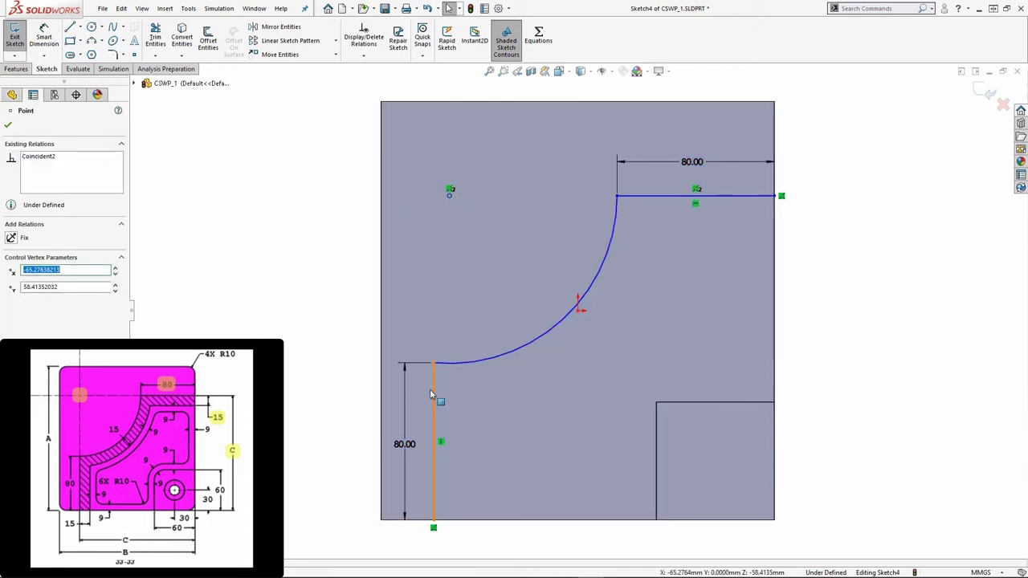
{"action": "left_click", "coordinate": [433, 398], "text": "ctrl"}
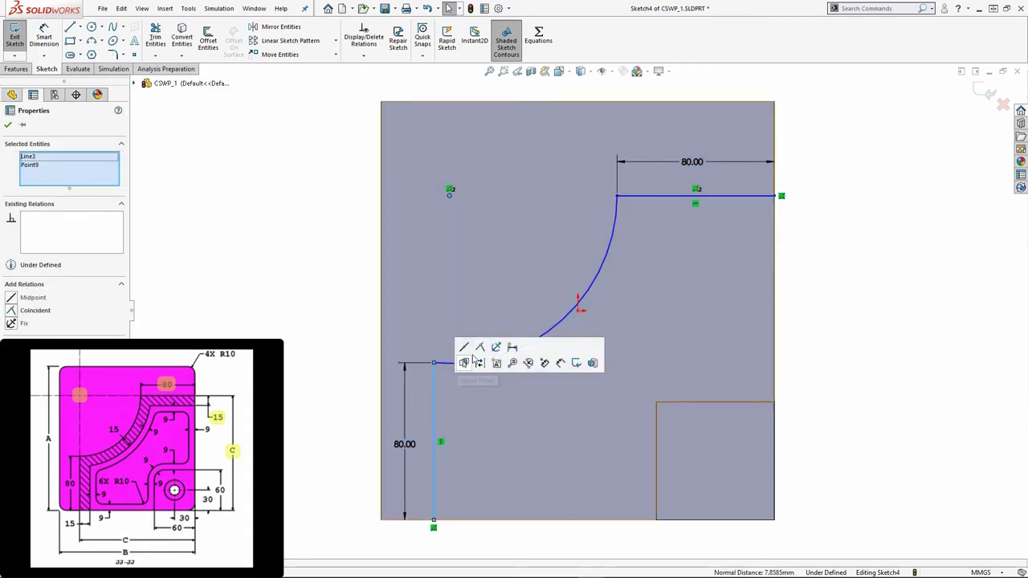
{"action": "left_click", "coordinate": [480, 350]}
{"action": "left_click", "coordinate": [338, 293]}
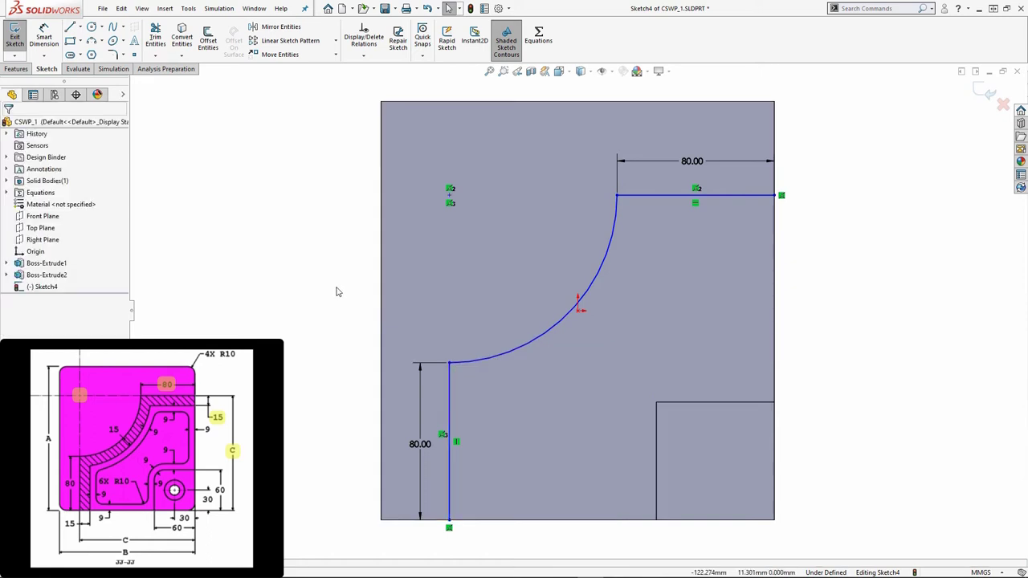
{"action": "left_click", "coordinate": [44, 36]}
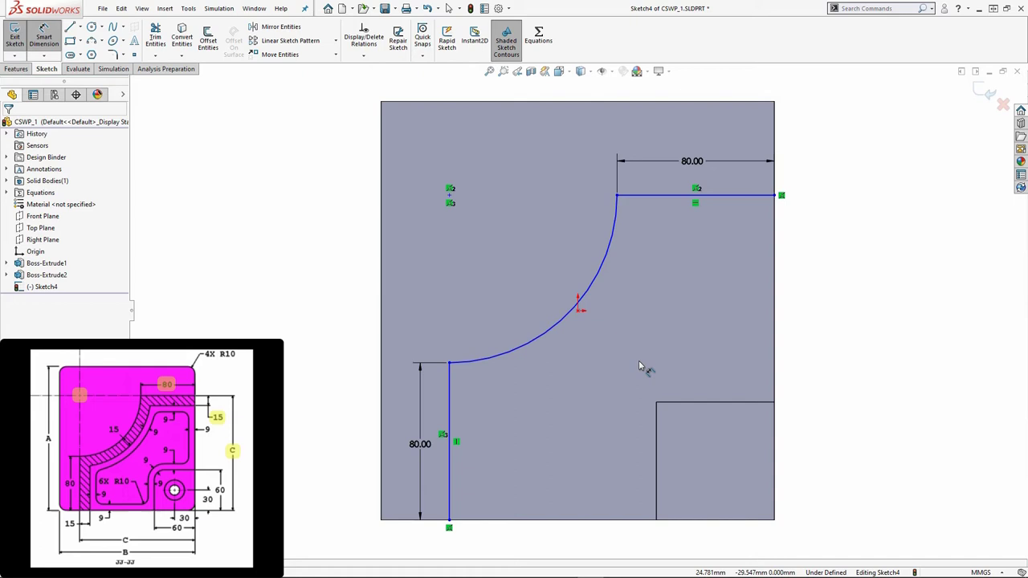
- Dimension the top line to the part's bottom edge with global variable C (170), fully defining Sketch4
{"action": "left_click", "coordinate": [729, 196]}
{"action": "left_click", "coordinate": [727, 520]}
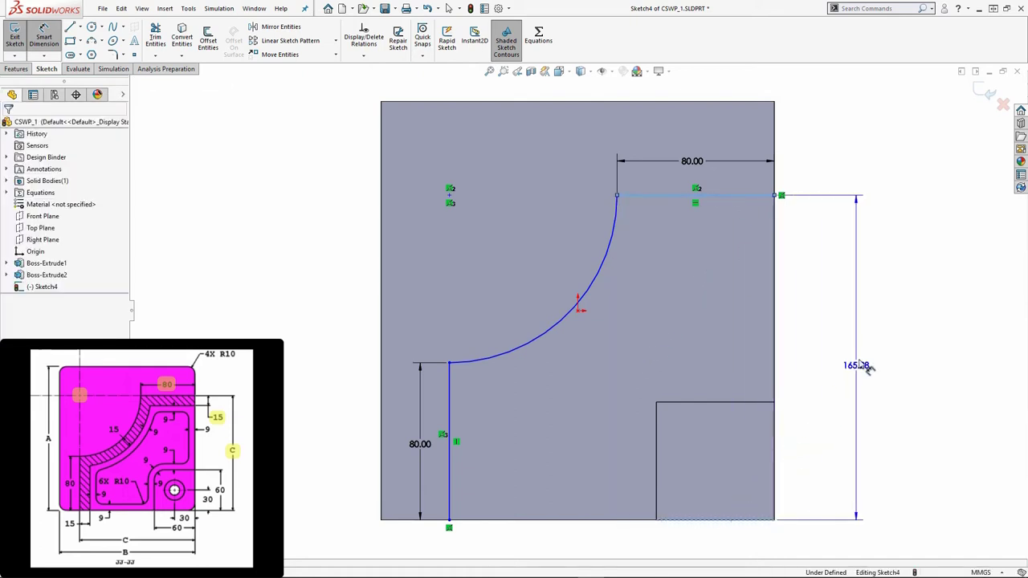
{"action": "left_click", "coordinate": [867, 365]}
{"action": "type", "text": "="}
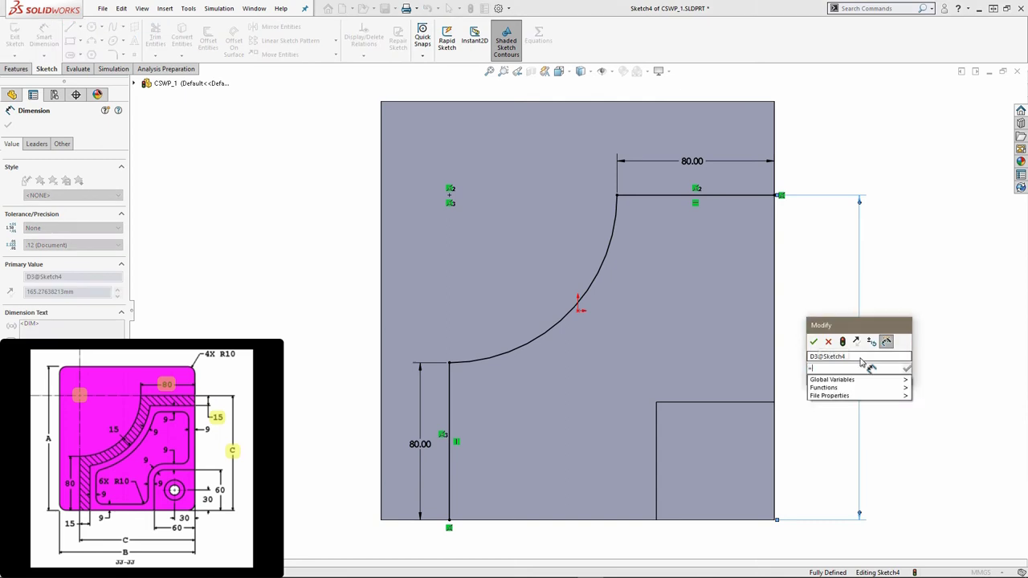
{"action": "key", "text": "Down"}
{"action": "key", "text": "Return"}
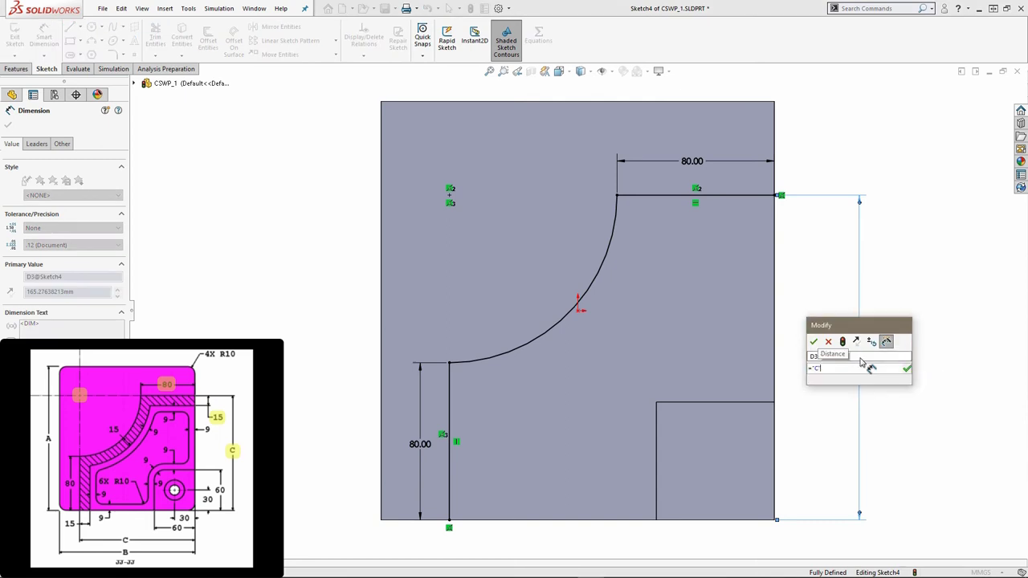
{"action": "key", "text": "Return"}
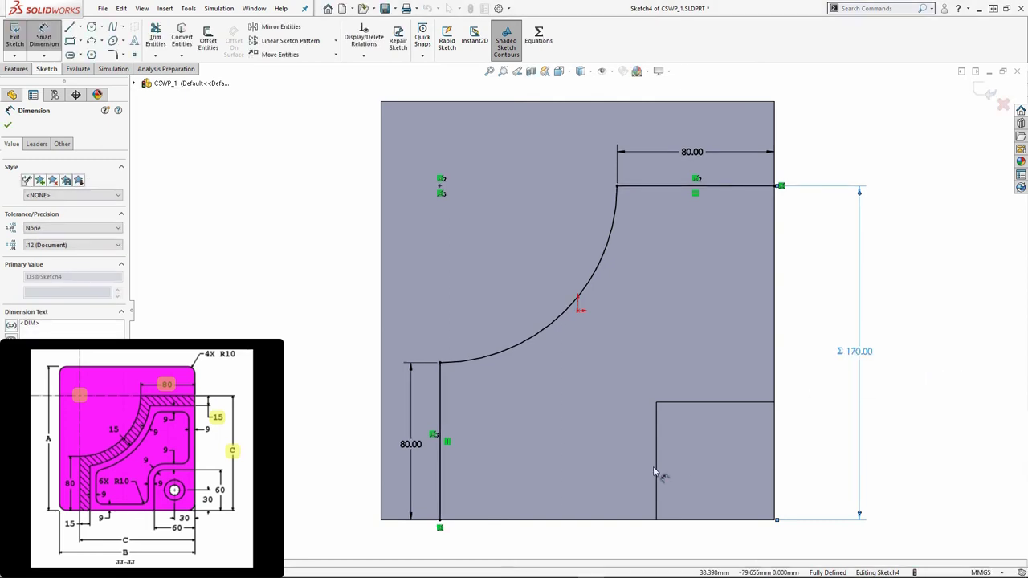
{"action": "left_click", "coordinate": [934, 405]}
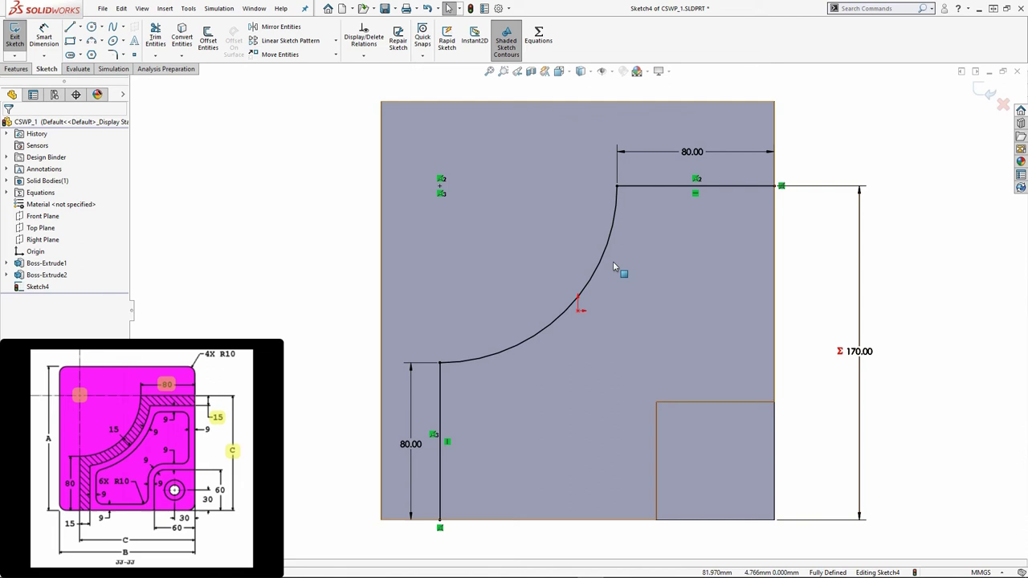
- Offset the curved profile chain 15 mm
{"action": "left_click", "coordinate": [208, 40]}
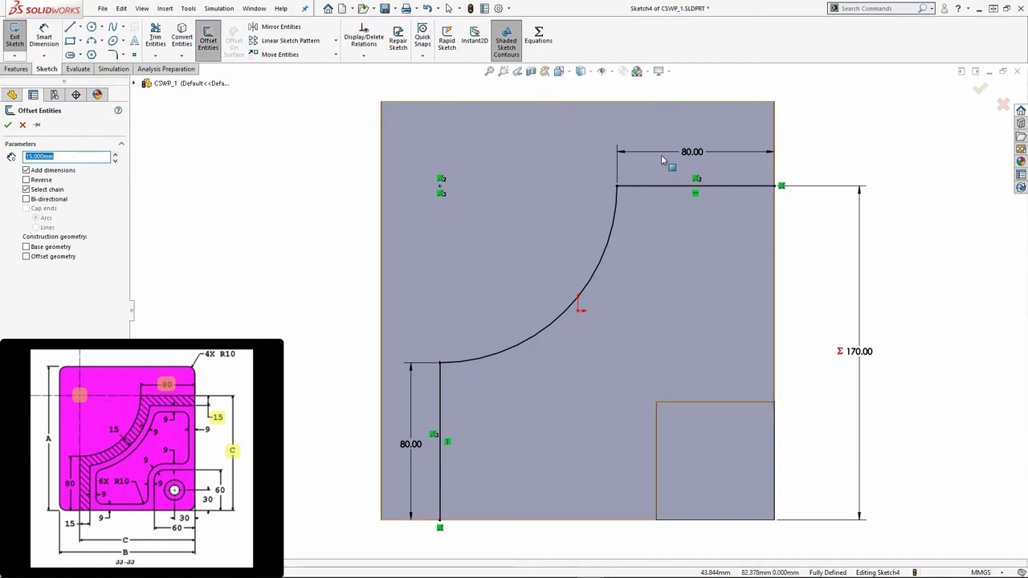
{"action": "left_click", "coordinate": [649, 186]}
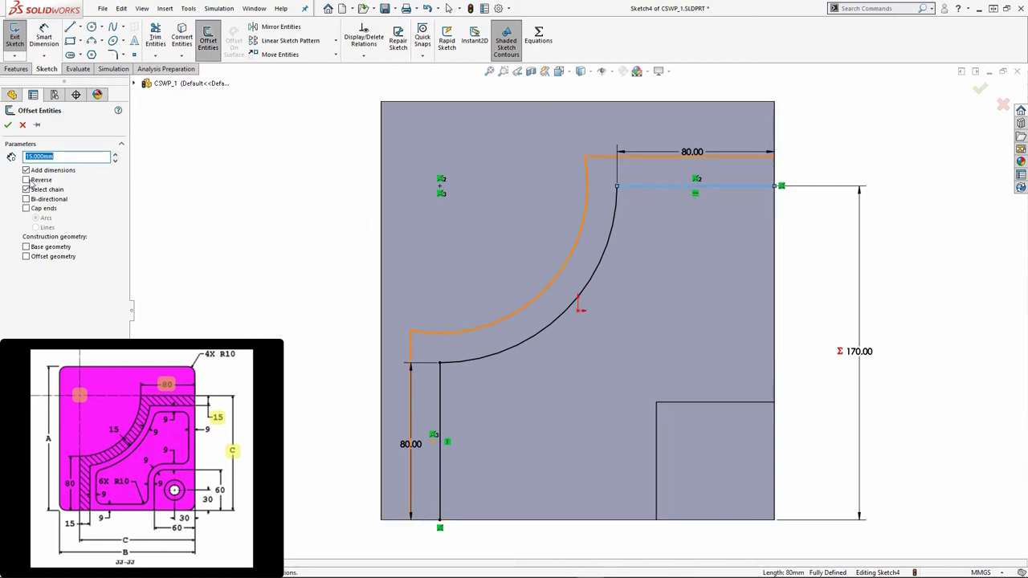
{"action": "left_click", "coordinate": [8, 126]}
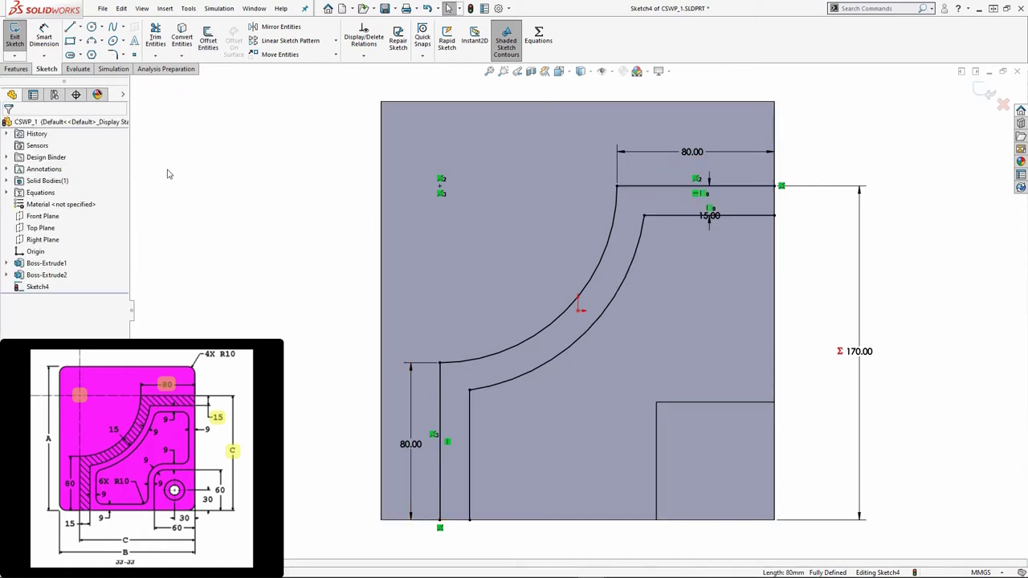
- Close the offset's right end and bottom gap with short line segments
{"action": "left_click", "coordinate": [70, 27]}
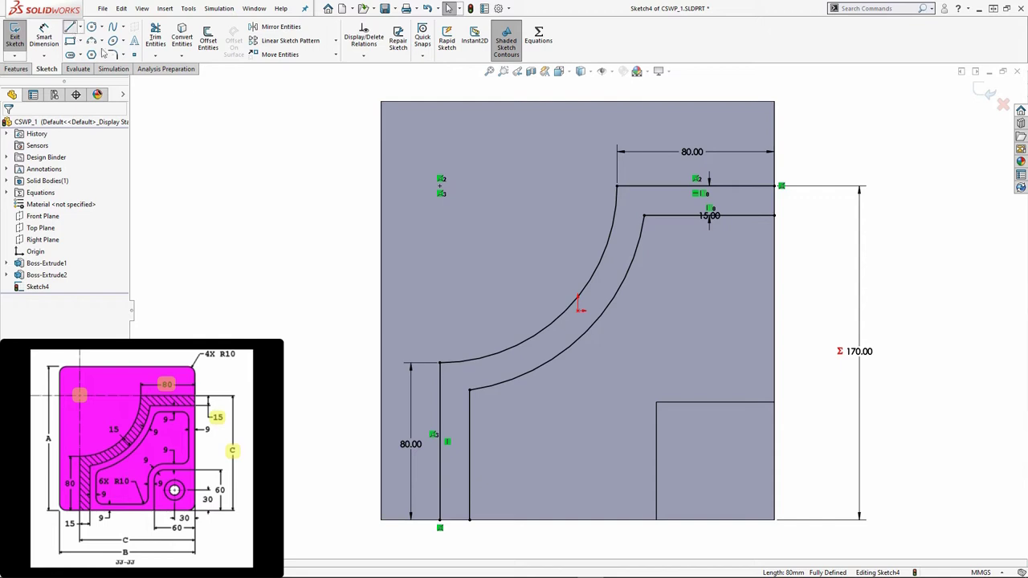
{"action": "left_click", "coordinate": [775, 186]}
{"action": "double_click", "coordinate": [776, 215]}
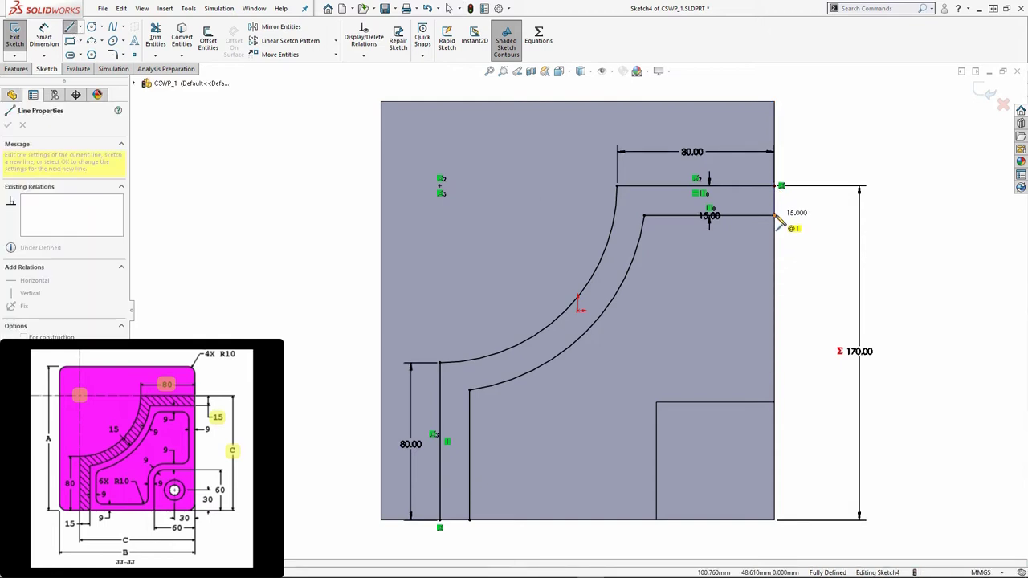
{"action": "left_click", "coordinate": [469, 520]}
{"action": "double_click", "coordinate": [439, 521]}
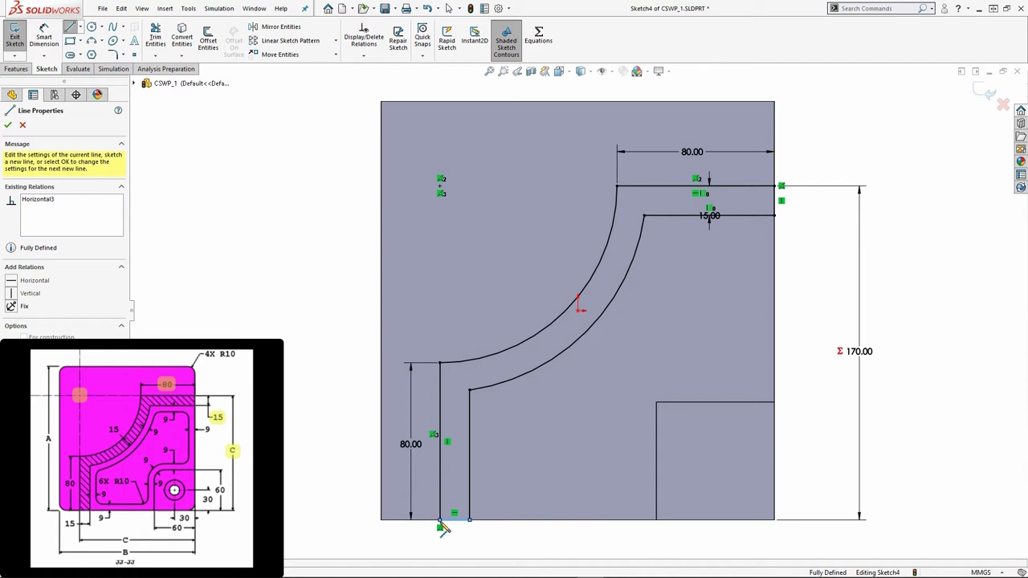
{"action": "key", "text": "Escape"}
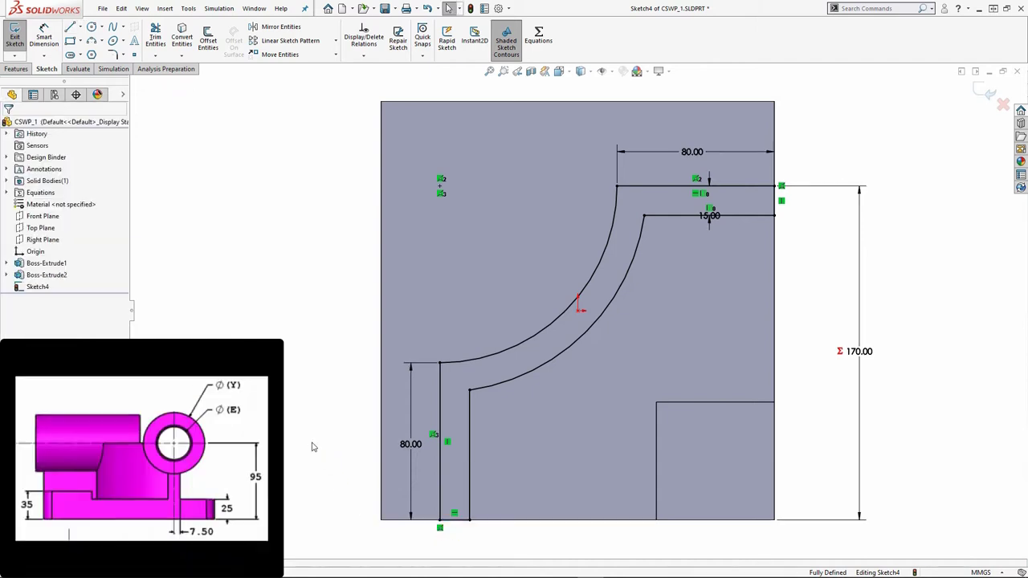
- Extrude the closed curved wall outline 95 mm as Boss-Extrude3
{"action": "left_click", "coordinate": [24, 70]}
{"action": "left_click", "coordinate": [19, 38]}
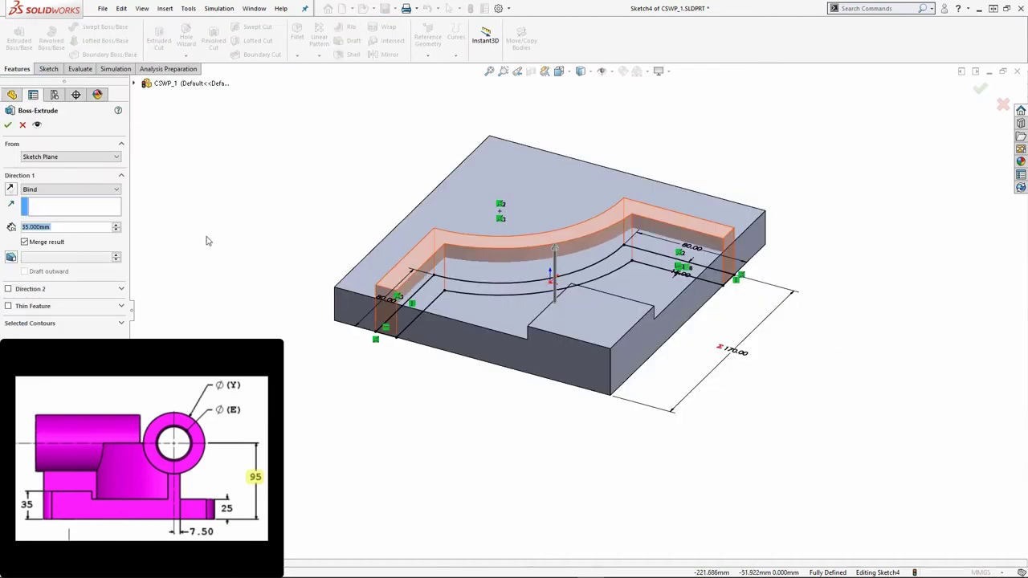
{"action": "type", "text": "95"}
{"action": "key", "text": "Return"}
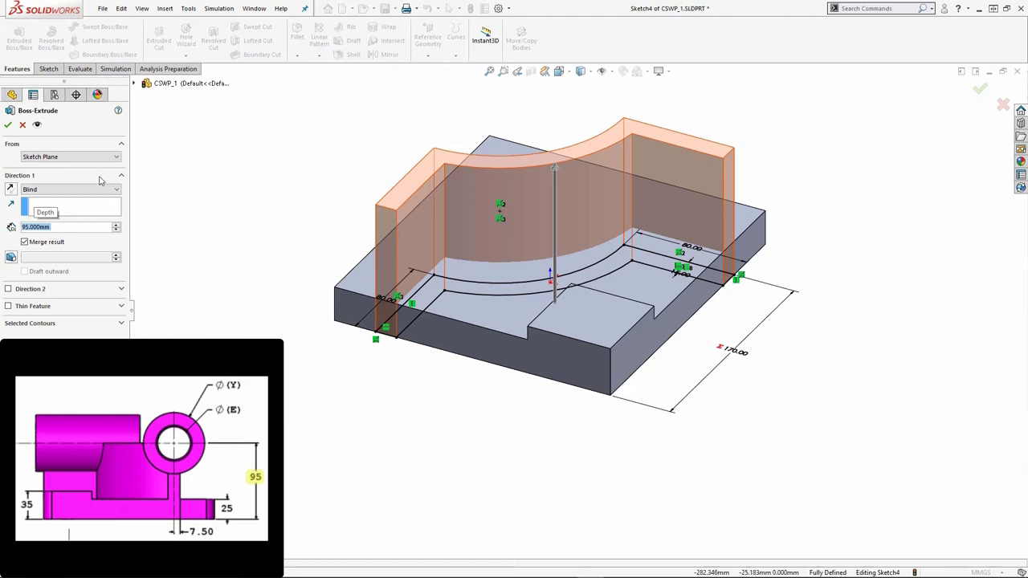
{"action": "left_click", "coordinate": [8, 126]}
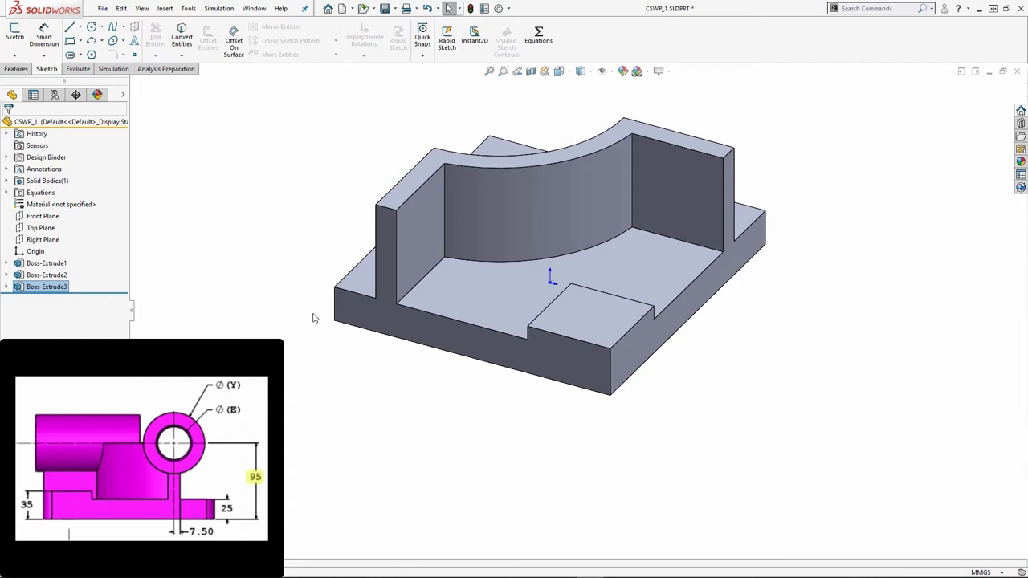
- Start a sketch on the left wall face and draw a circle centred on its top edge
{"action": "left_click", "coordinate": [383, 264]}
{"action": "left_click", "coordinate": [432, 256]}
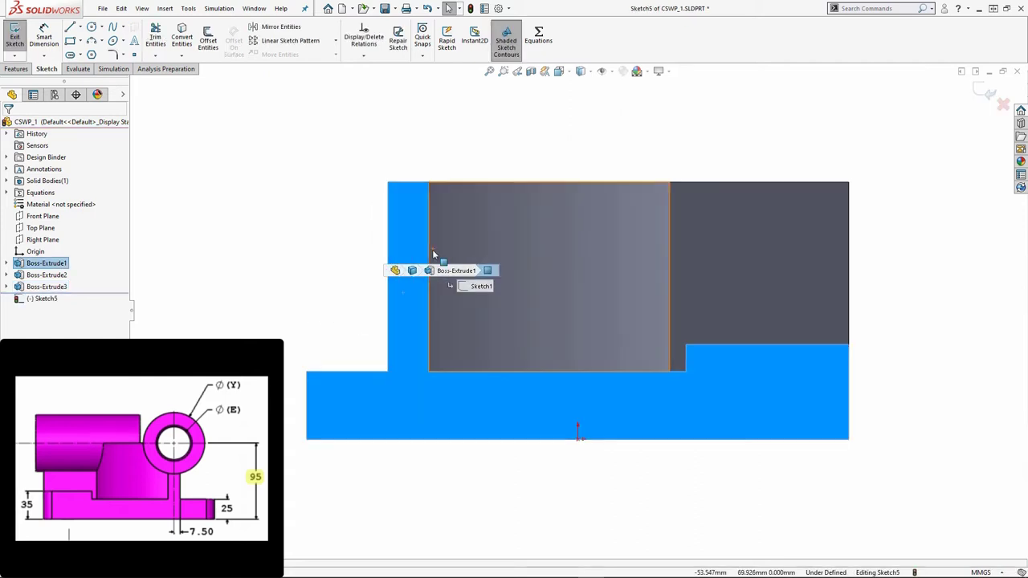
{"action": "left_click", "coordinate": [91, 26]}
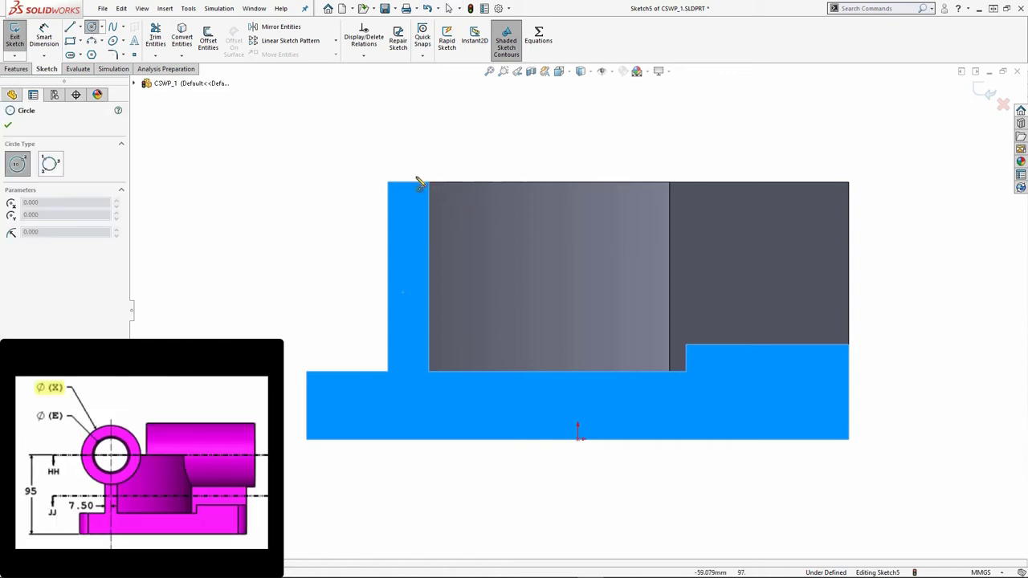
{"action": "left_click", "coordinate": [408, 183]}
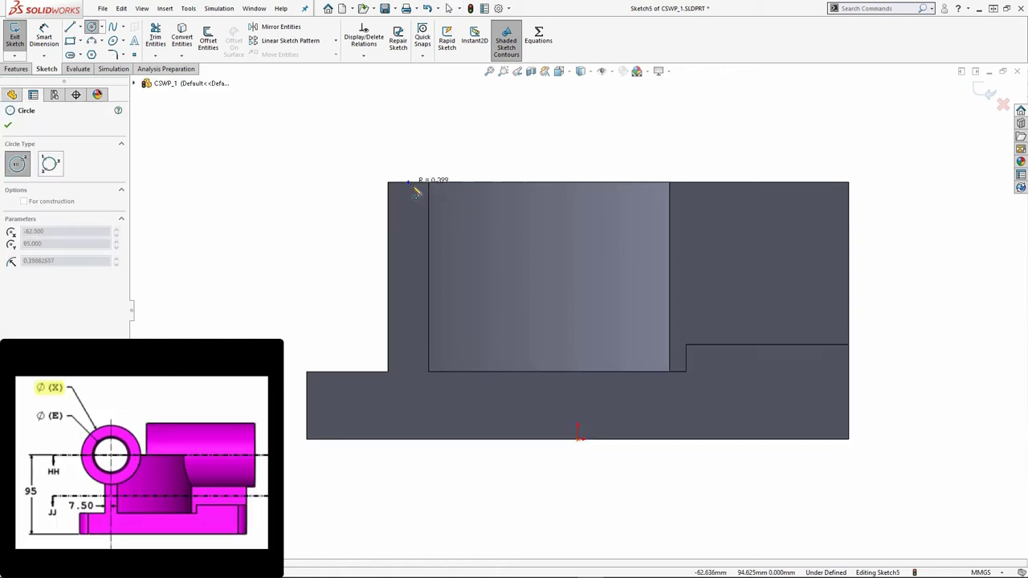
{"action": "left_click", "coordinate": [470, 229]}
- Dimension the circle's diameter to global variable X (71)
{"action": "right_click_drag", "start_coordinate": [289, 257], "coordinate": [316, 223]}
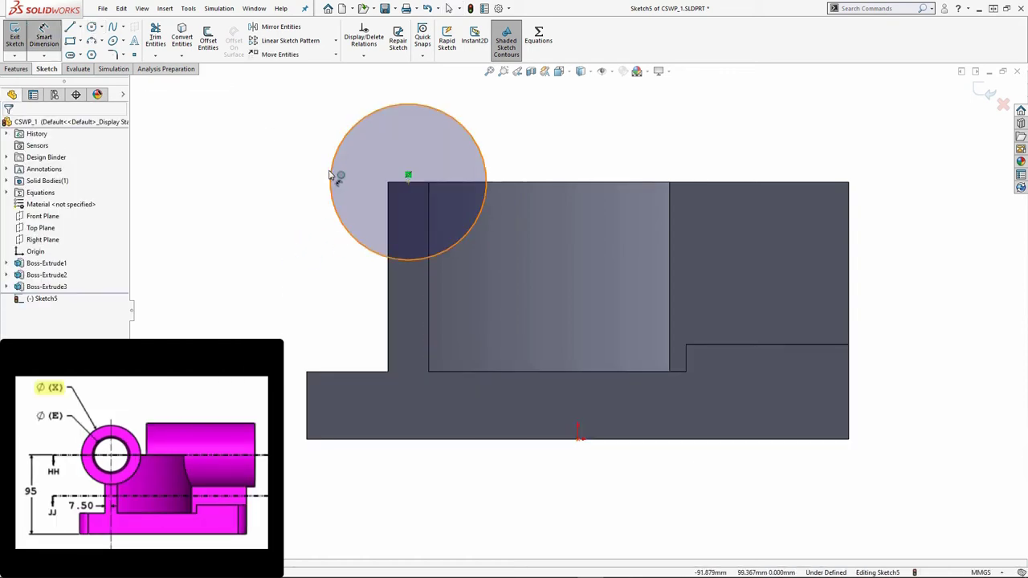
{"action": "left_click", "coordinate": [331, 181]}
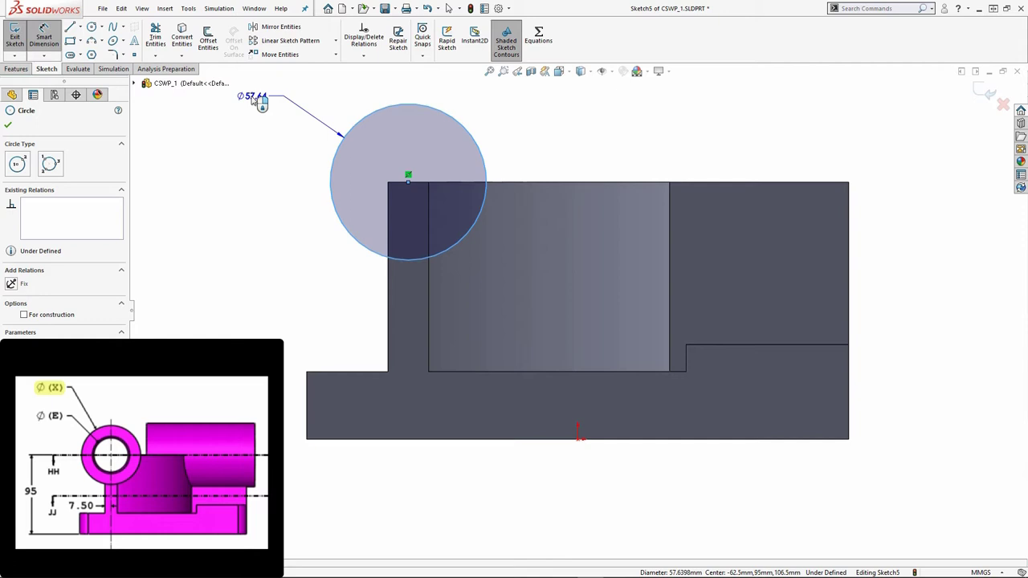
{"action": "left_click", "coordinate": [256, 103]}
{"action": "type", "text": "="}
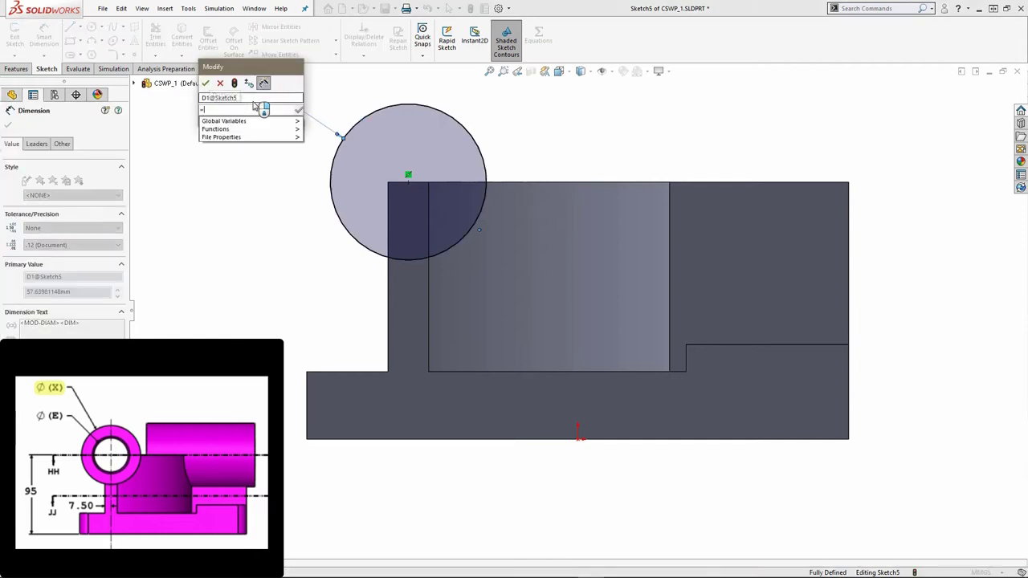
{"action": "key", "text": "Down"}
{"action": "key", "text": "Right"}
{"action": "key", "text": "Down"}
{"action": "key", "text": "Down"}
{"action": "key", "text": "Down"}
{"action": "key", "text": "Down"}
{"action": "key", "text": "Down"}
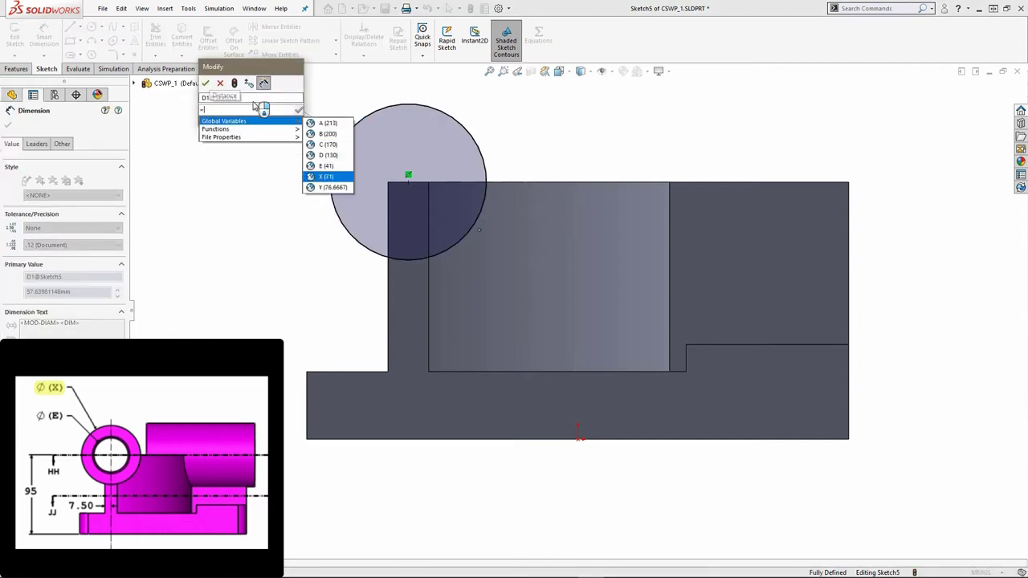
{"action": "key", "text": "Return"}
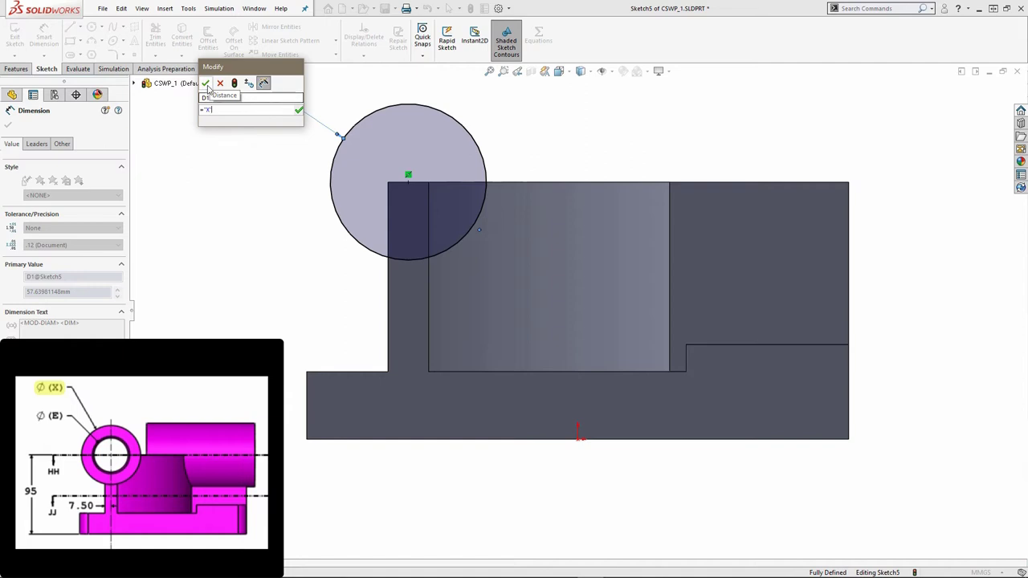
{"action": "left_click", "coordinate": [206, 83]}
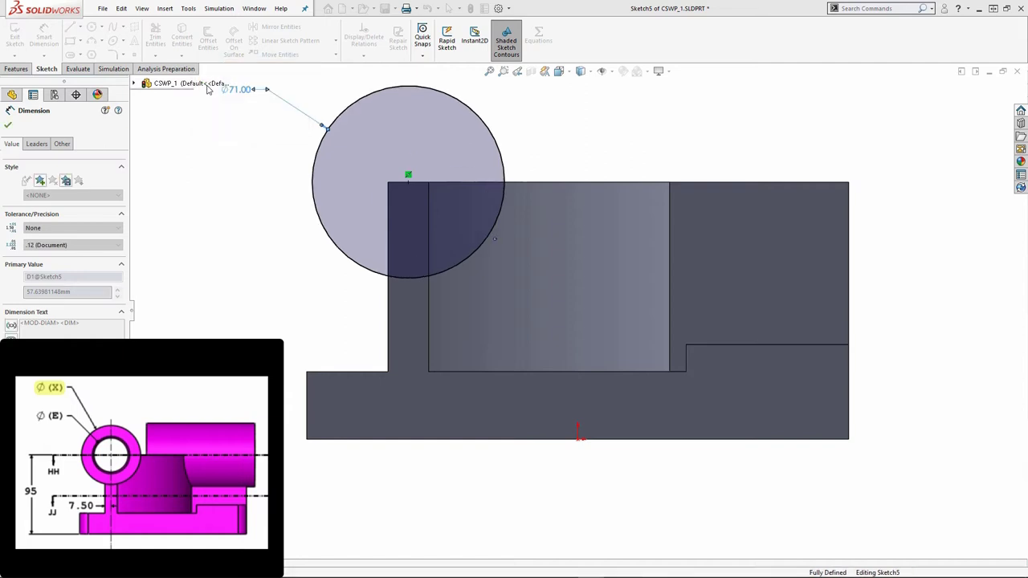
{"action": "left_click", "coordinate": [13, 69]}
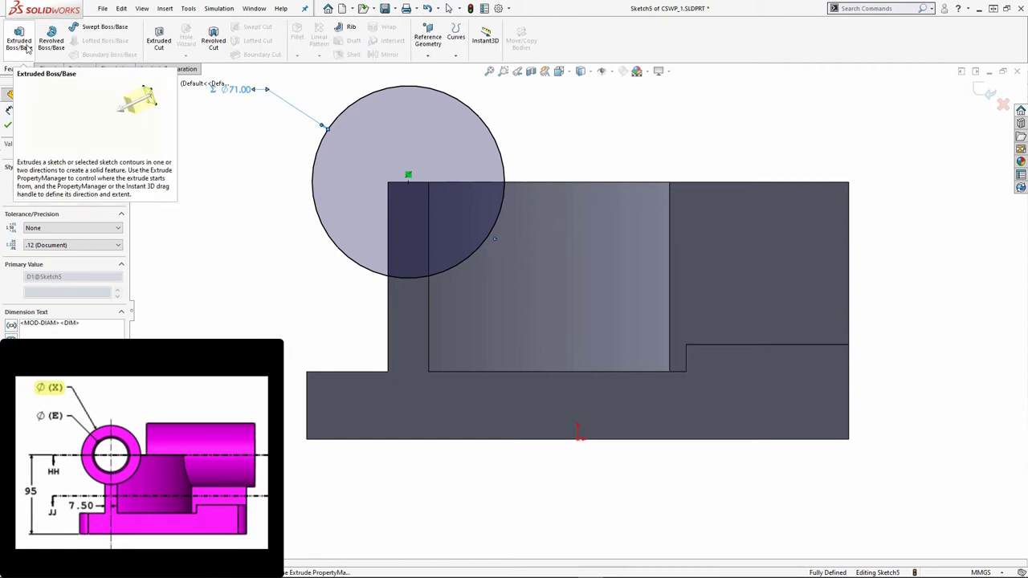
- Start a boss extrusion of the circle sketch from an offset of 10 mm
{"action": "left_click", "coordinate": [24, 46]}
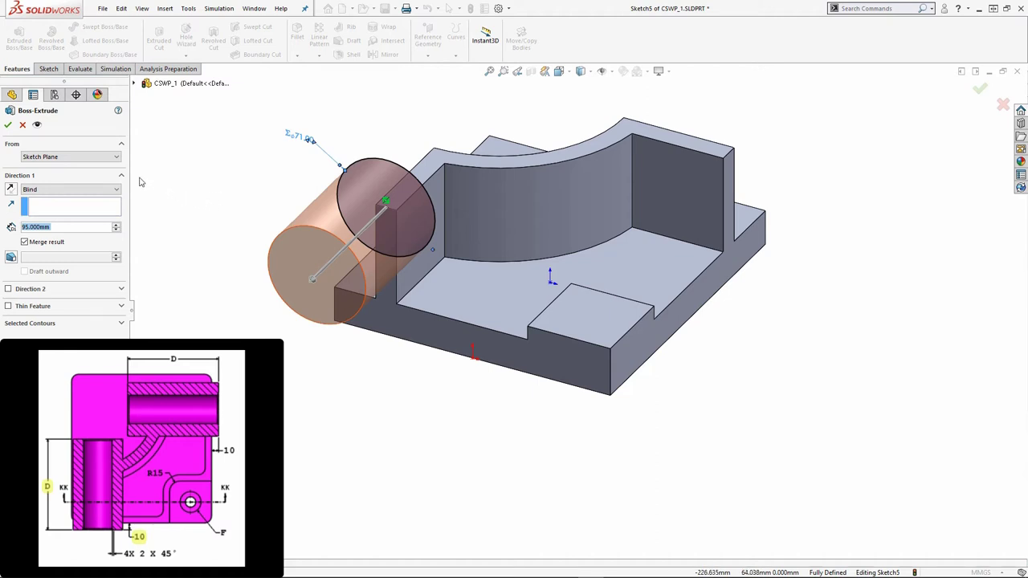
{"action": "left_click", "coordinate": [106, 158]}
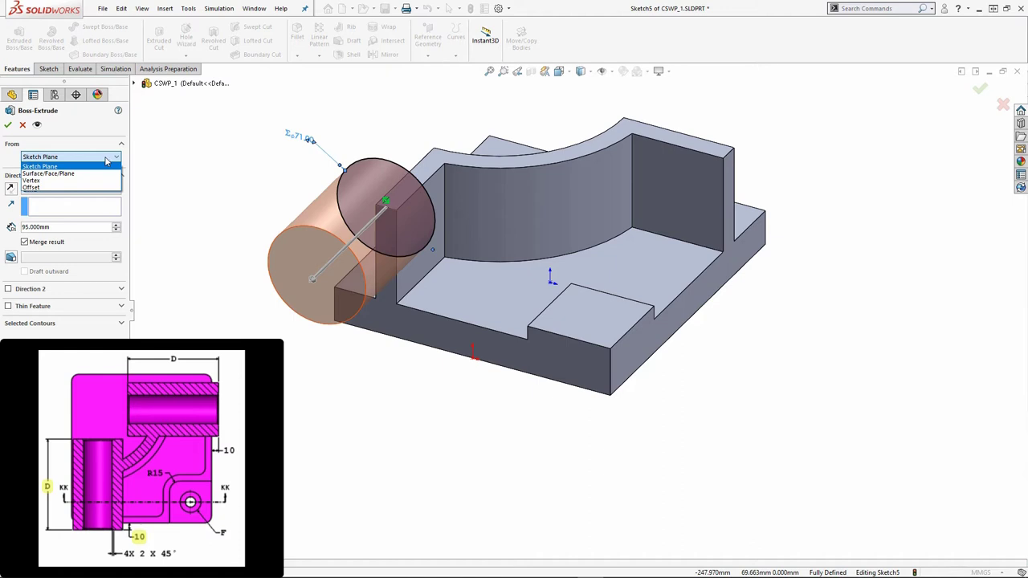
{"action": "left_click", "coordinate": [63, 188]}
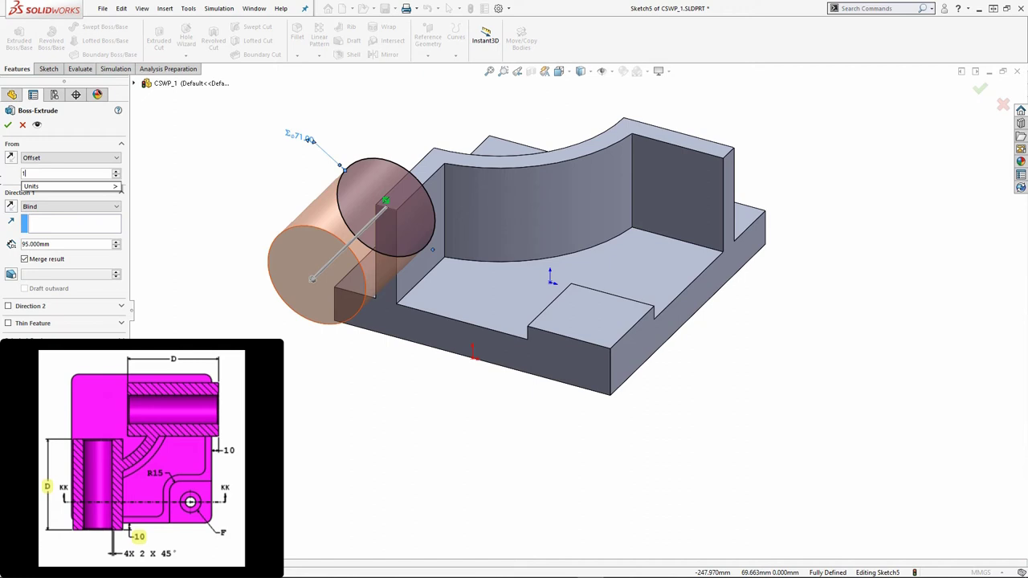
{"action": "type", "text": "0."}
{"action": "key", "text": "Return"}
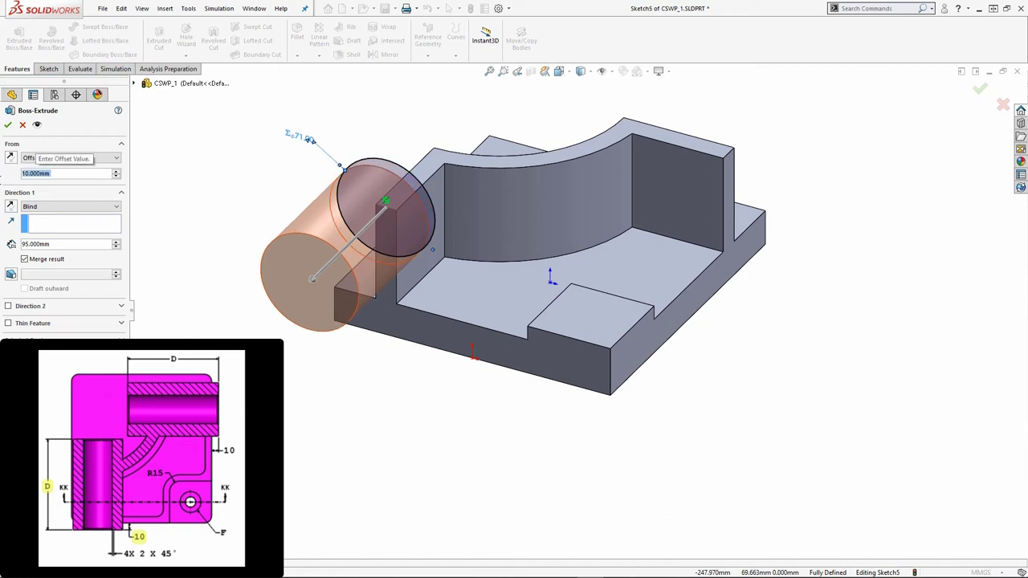
{"action": "middle_click_drag", "start_coordinate": [241, 205], "coordinate": [287, 214]}
{"action": "scroll", "coordinate": [379, 222], "scroll_direction": "down", "scroll_amount": 2}
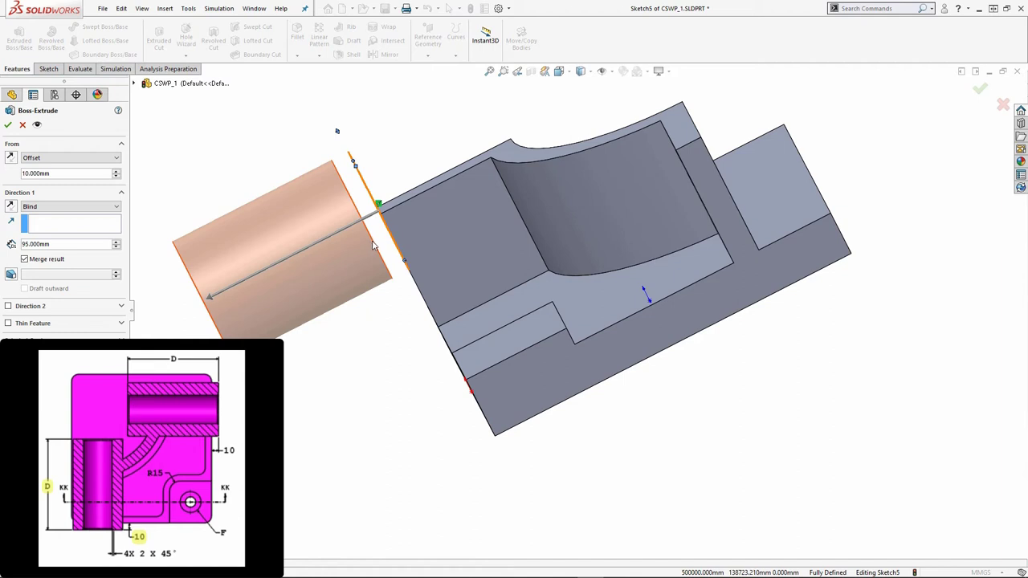
- Reverse the extrusion into the part with depth set to global variable D, and accept
{"action": "left_click", "coordinate": [11, 206]}
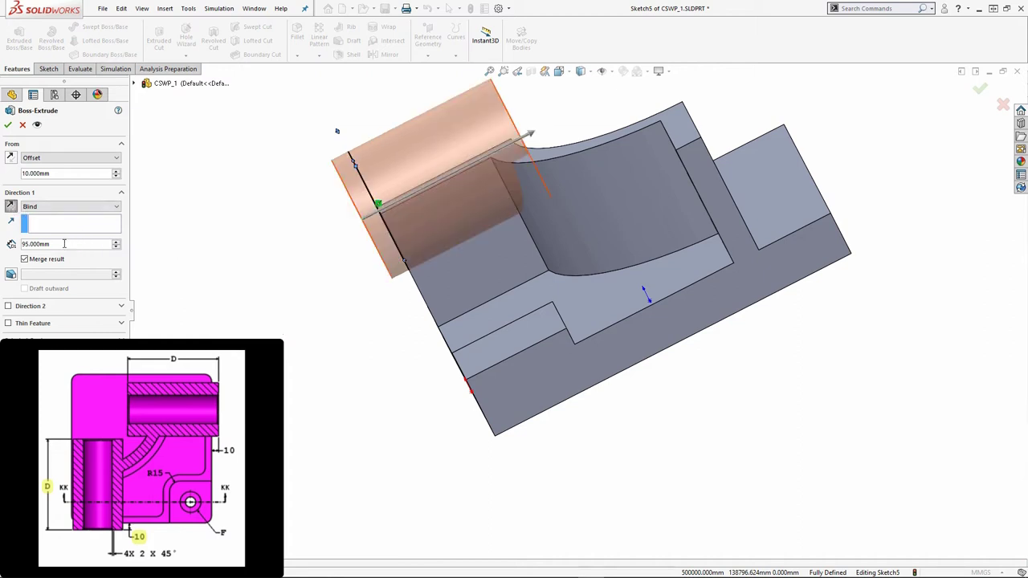
{"action": "type", "text": "="}
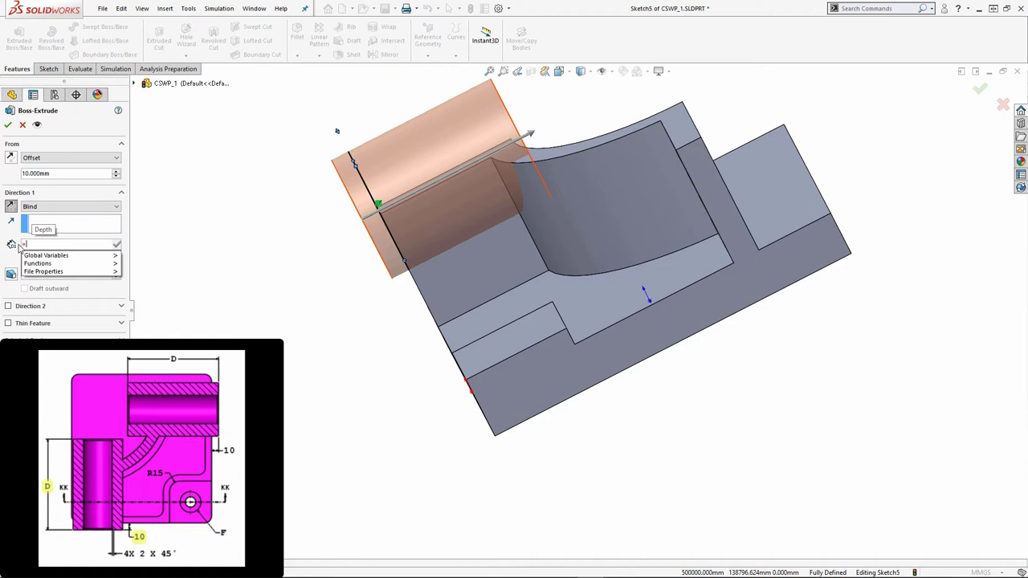
{"action": "key", "text": "Down"}
{"action": "key", "text": "Right"}
{"action": "key", "text": "Down"}
{"action": "key", "text": "Down"}
{"action": "key", "text": "Down"}
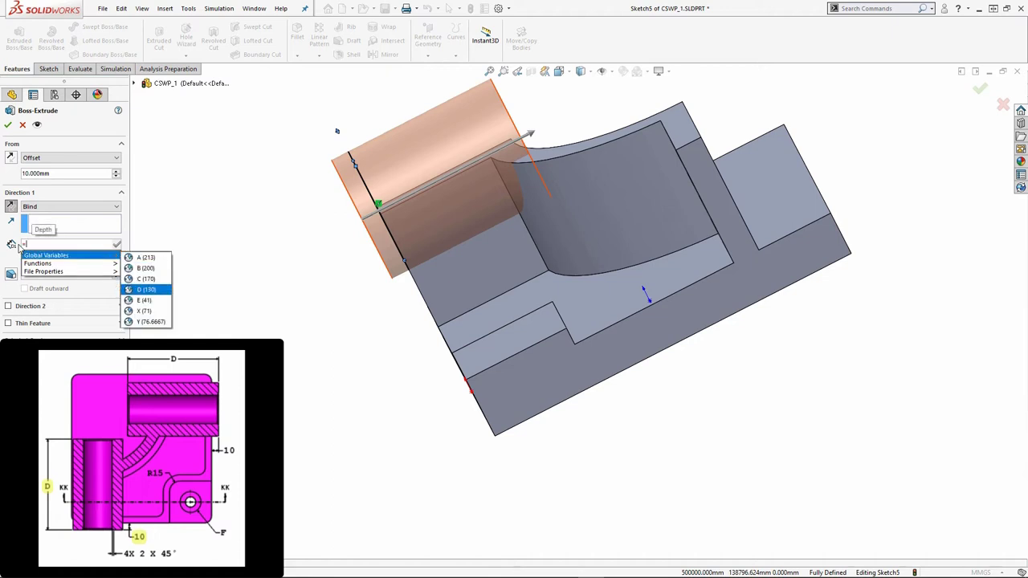
{"action": "key", "text": "Return"}
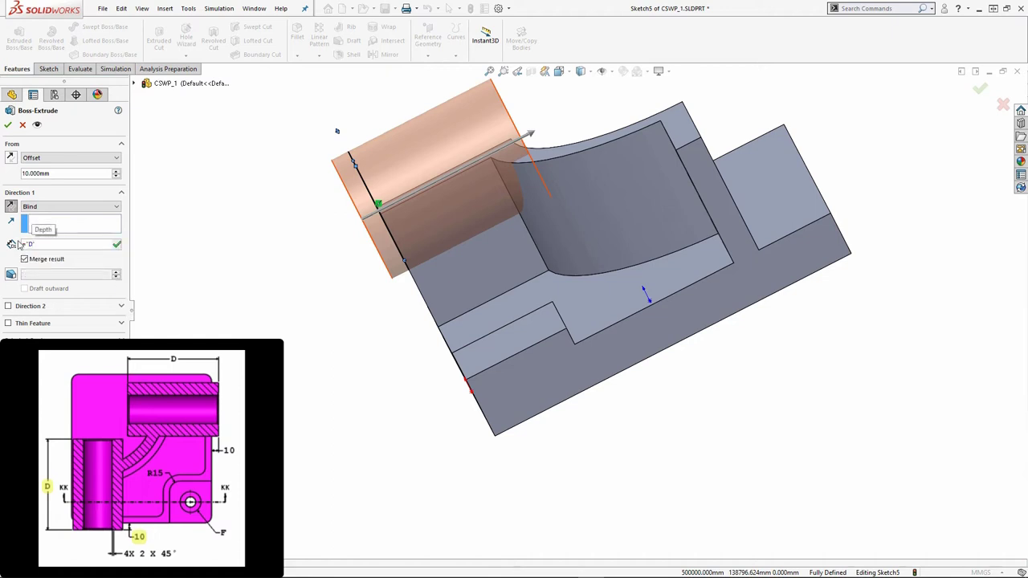
{"action": "left_click", "coordinate": [8, 126]}
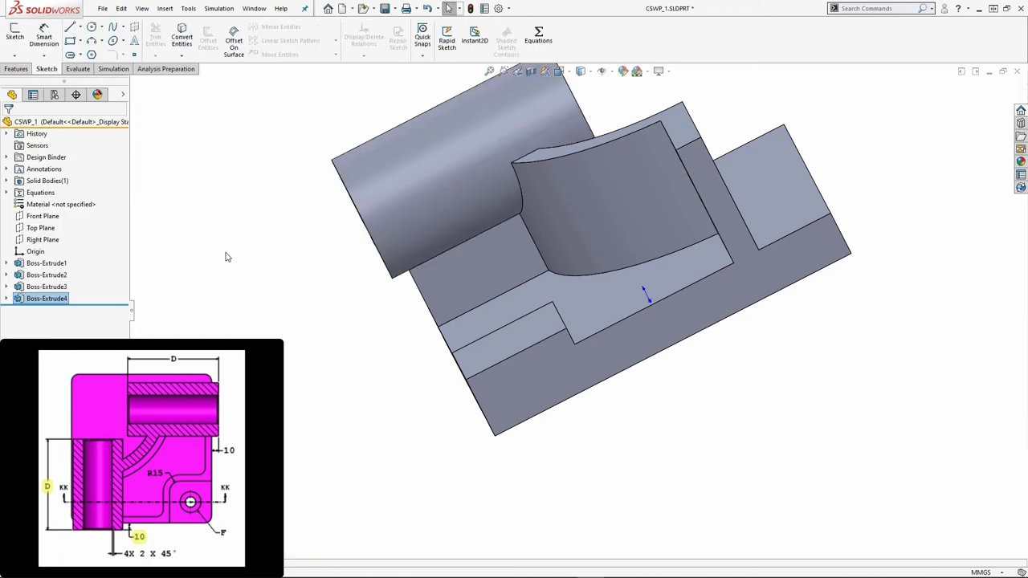
- Sketch a circle on the front face centred on the upper-right corner
{"action": "left_click", "coordinate": [694, 286]}
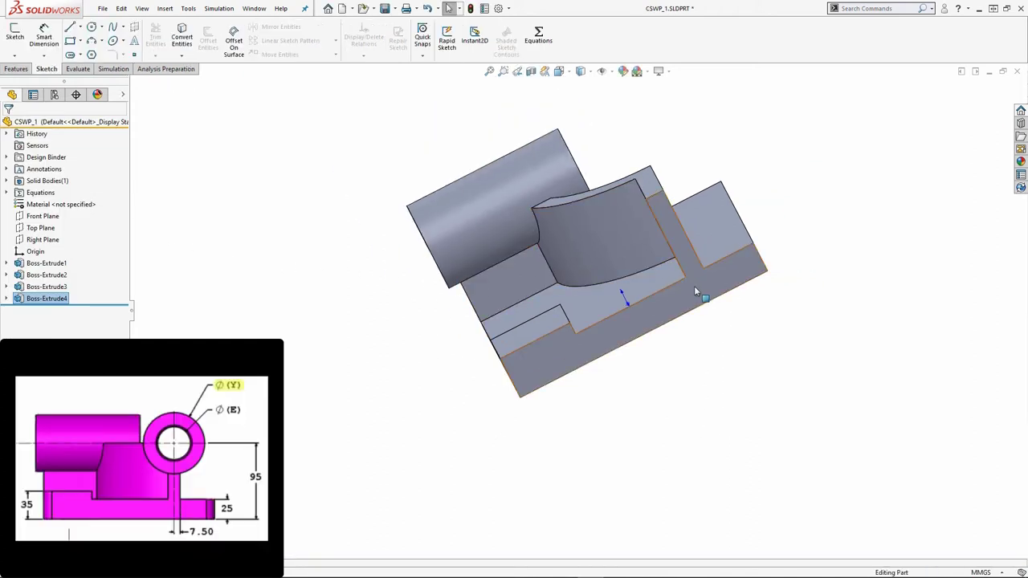
{"action": "left_click", "coordinate": [743, 277]}
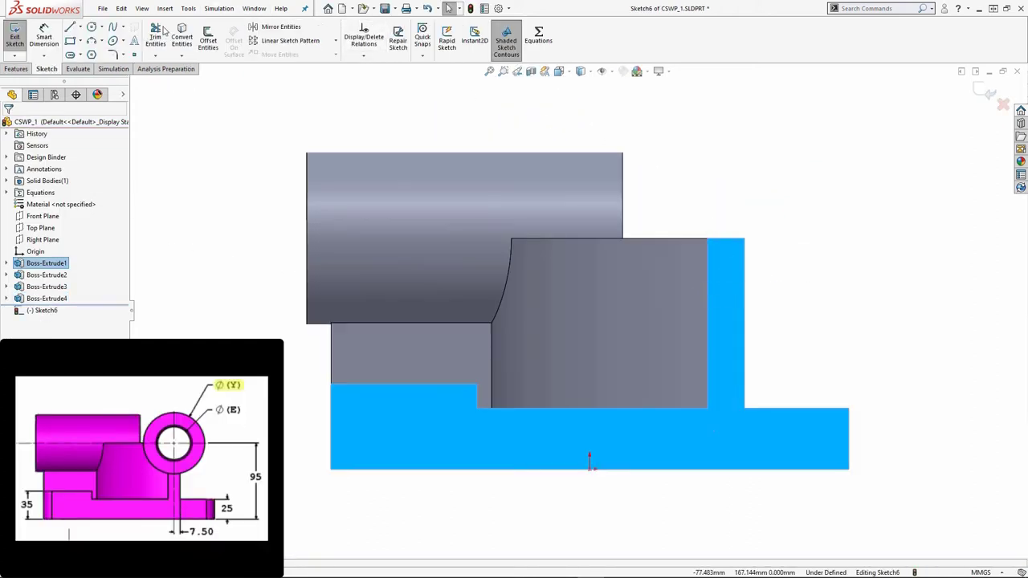
{"action": "left_click", "coordinate": [92, 29]}
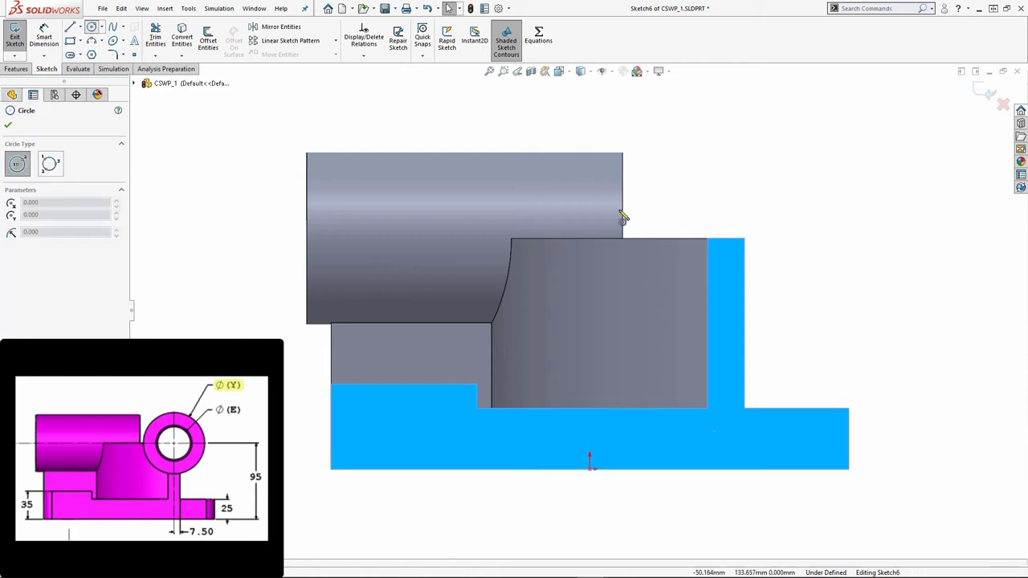
{"action": "left_click", "coordinate": [725, 239]}
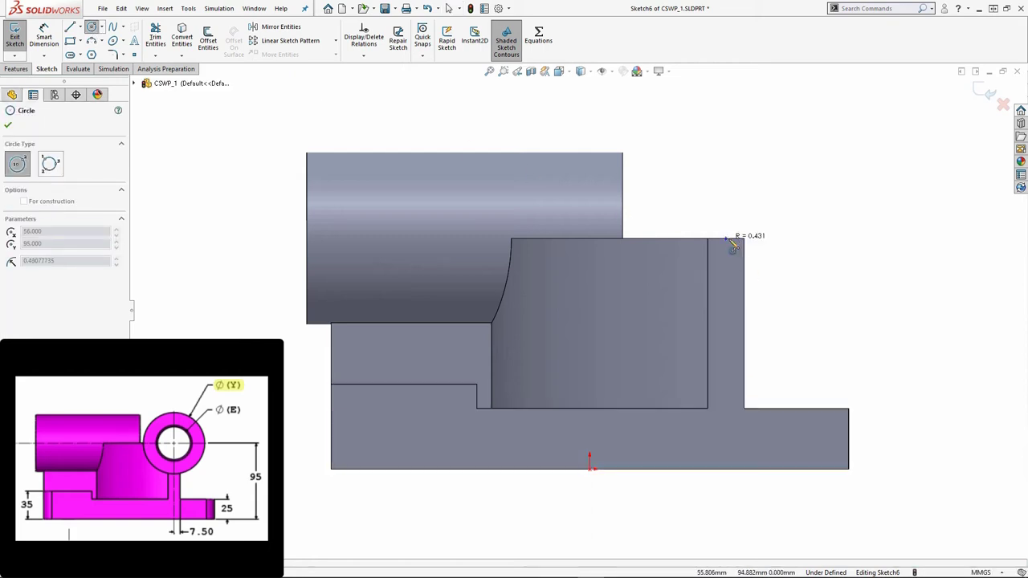
{"action": "left_click", "coordinate": [802, 271]}
- Dimension the circle's diameter as global variable Y (76.67)
{"action": "key", "text": "d"}
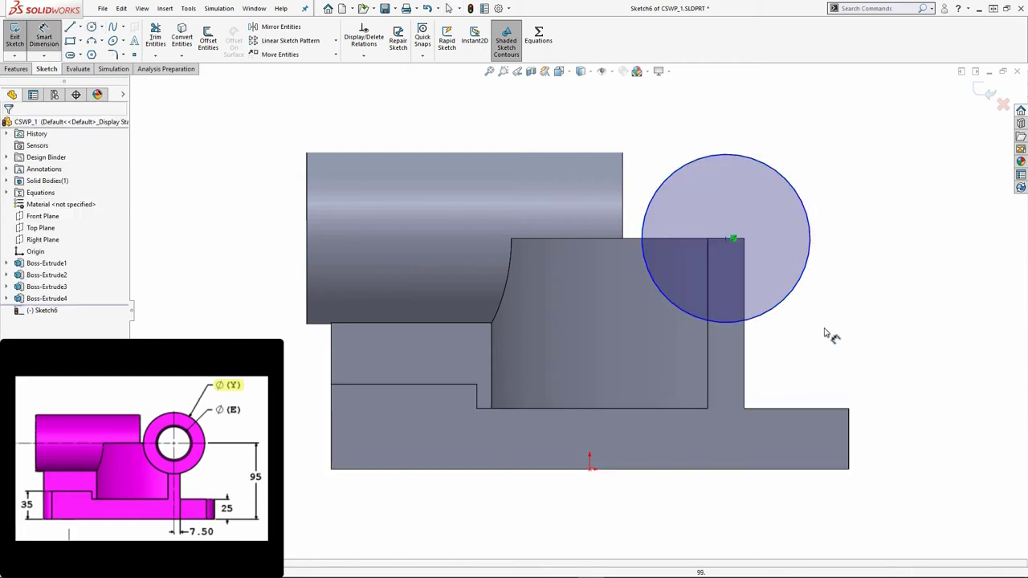
{"action": "left_click", "coordinate": [789, 301]}
{"action": "left_click", "coordinate": [858, 347]}
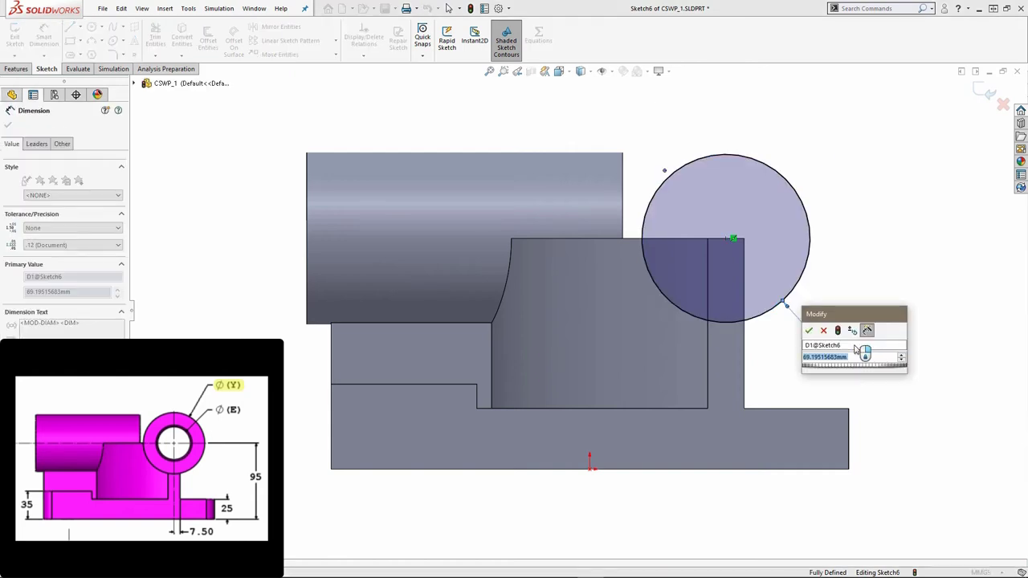
{"action": "type", "text": "="}
{"action": "key", "text": "Right"}
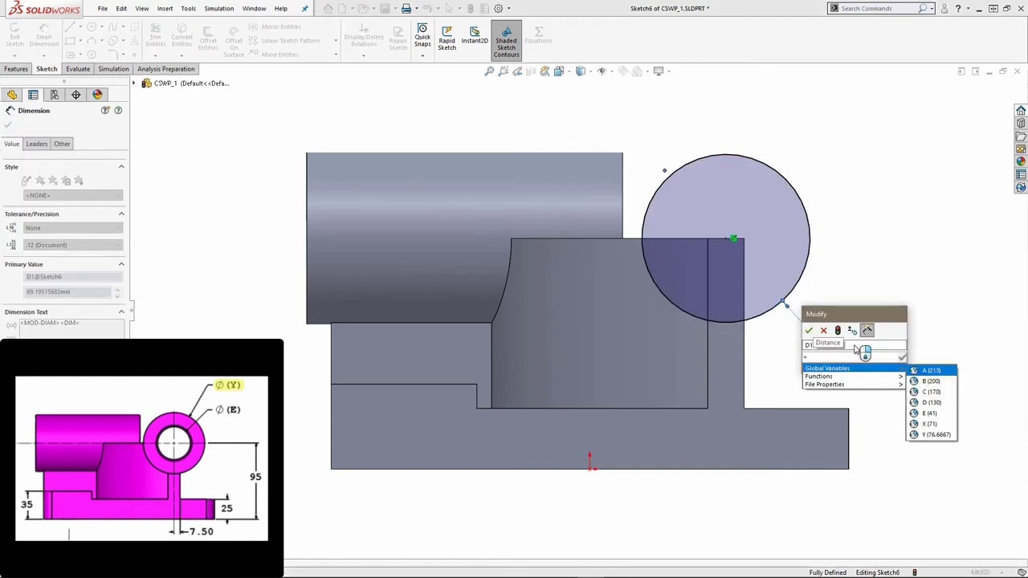
{"action": "key", "text": "Down"}
{"action": "key", "text": "Down"}
{"action": "key", "text": "Down"}
{"action": "key", "text": "Down"}
{"action": "key", "text": "Down"}
{"action": "key", "text": "Down"}
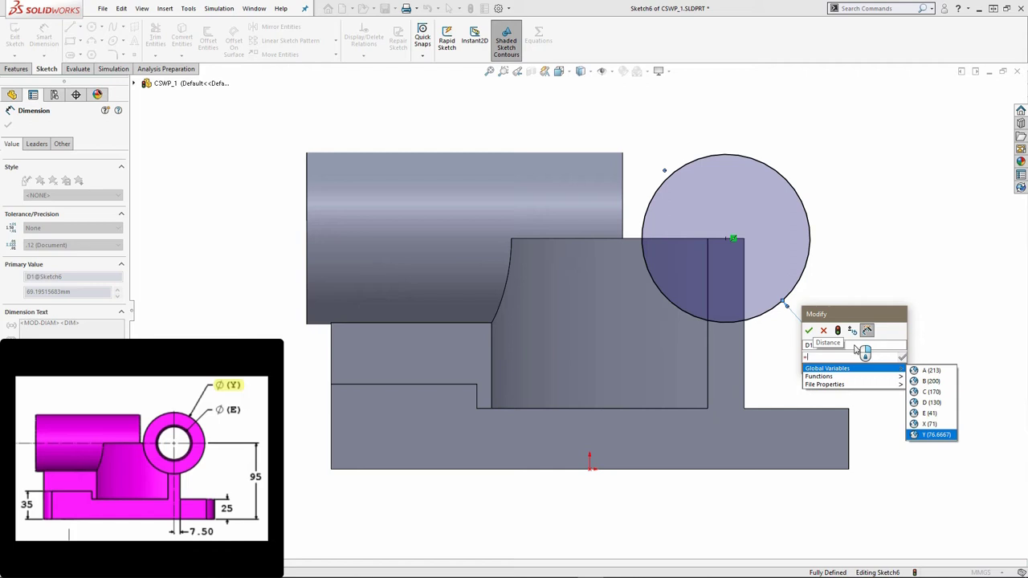
{"action": "key", "text": "Return"}
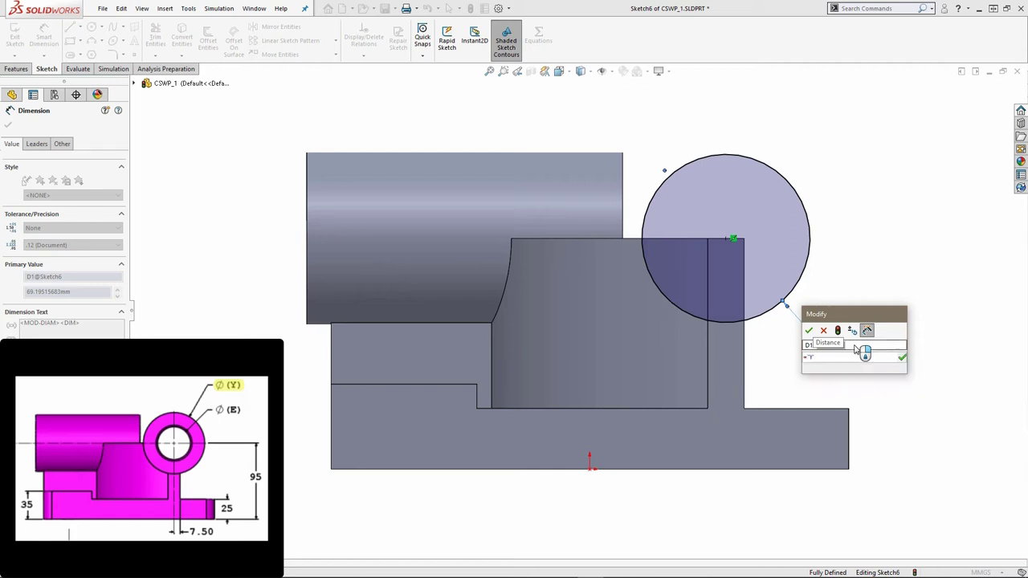
{"action": "left_click", "coordinate": [808, 330]}
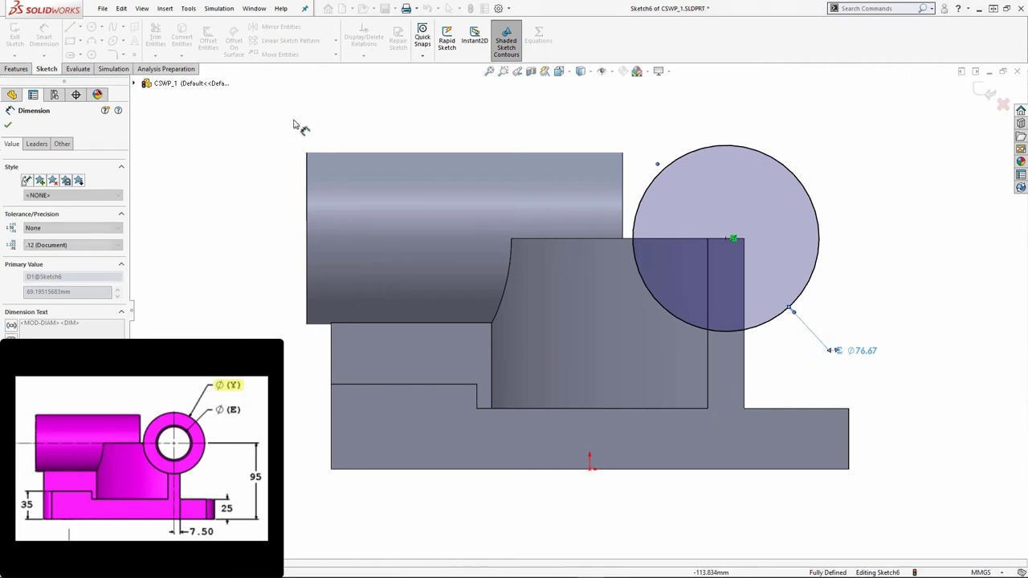
{"action": "left_click", "coordinate": [16, 69]}
- Start a boss extrusion of the new circle from an offset of 10 mm
{"action": "left_click", "coordinate": [17, 36]}
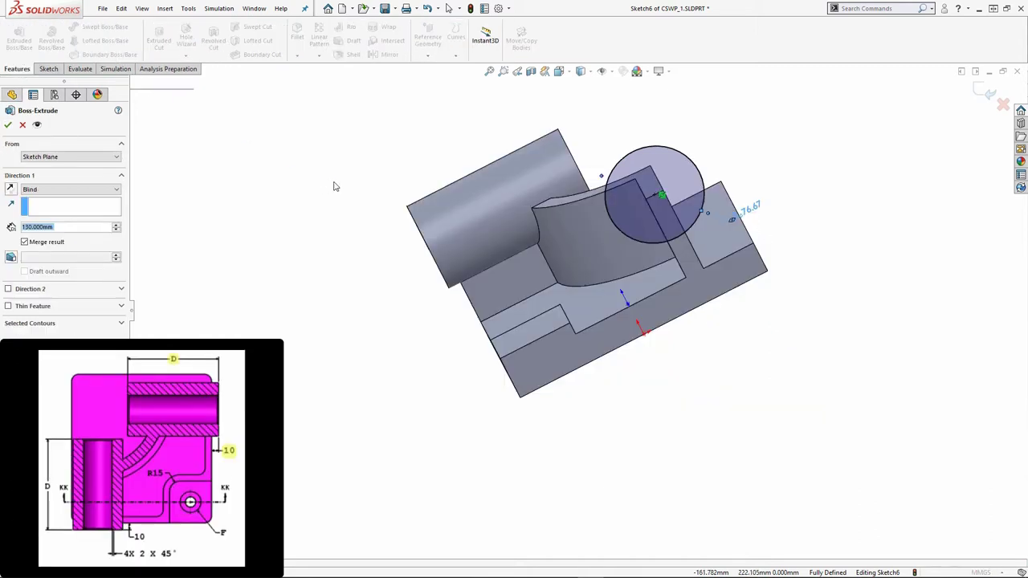
{"action": "left_click", "coordinate": [65, 158]}
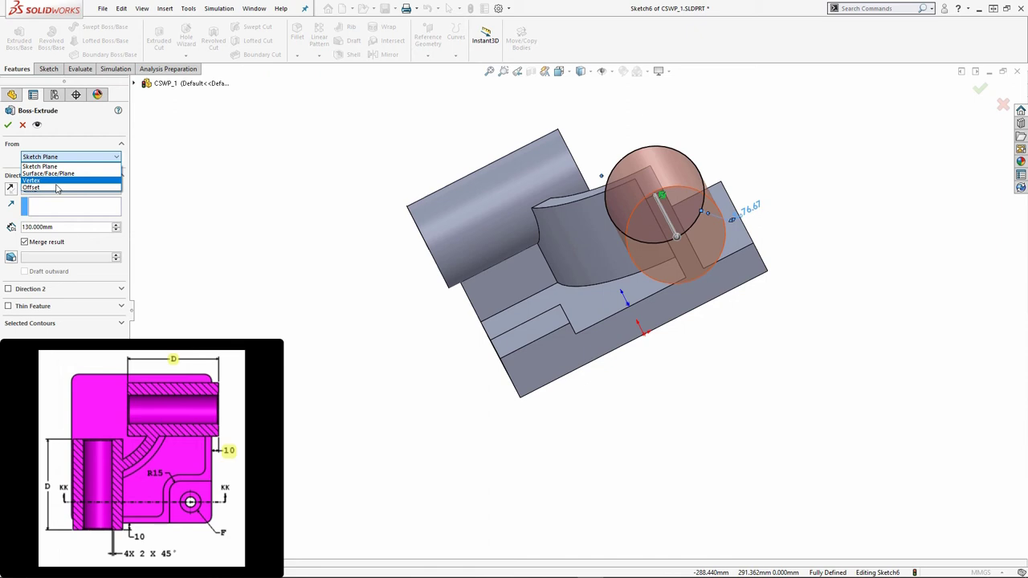
{"action": "left_click", "coordinate": [57, 187]}
{"action": "double_click", "coordinate": [58, 172]}
{"action": "type", "text": "1"}
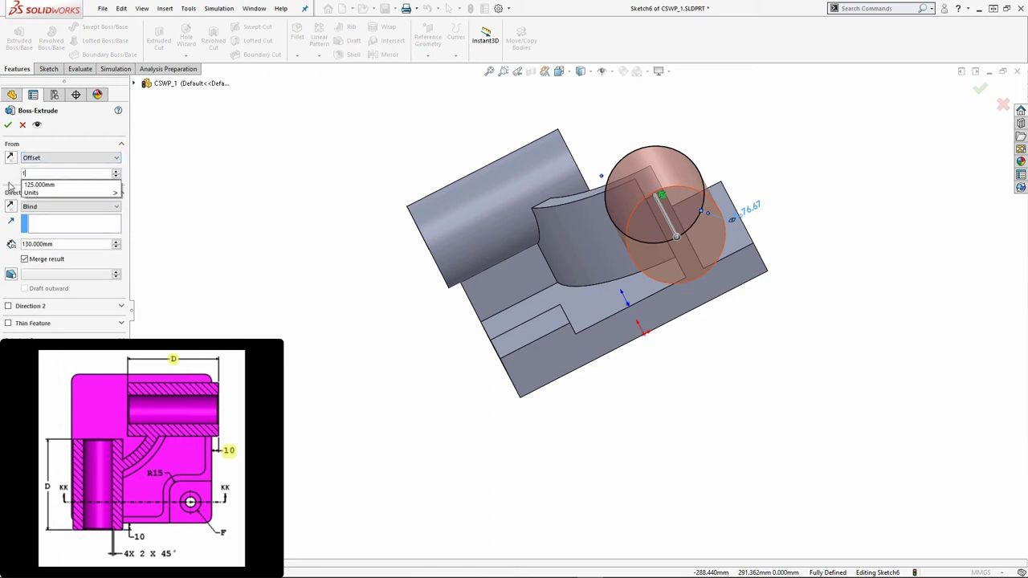
{"action": "type", "text": ".0"}
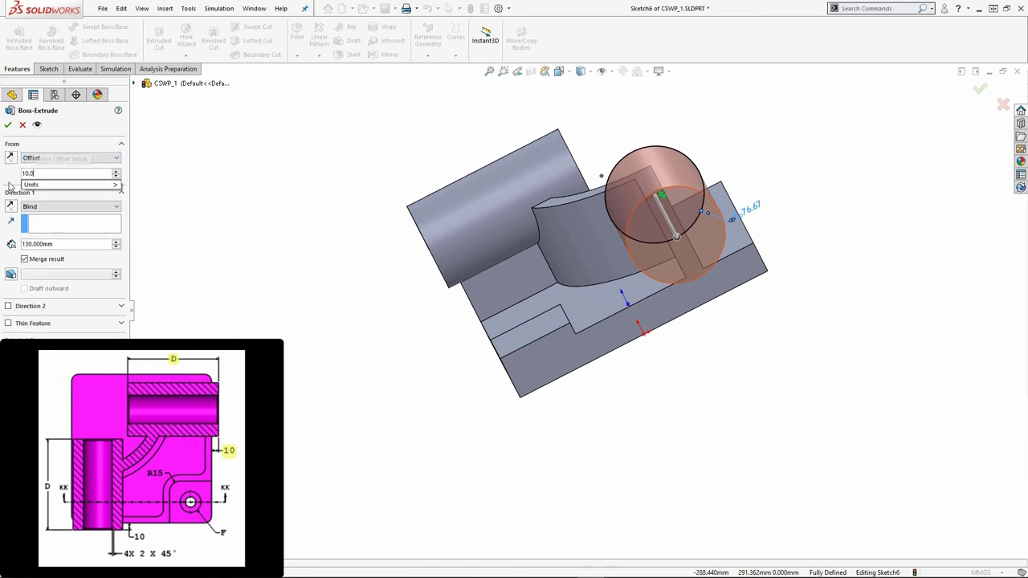
{"action": "key", "text": "Return"}
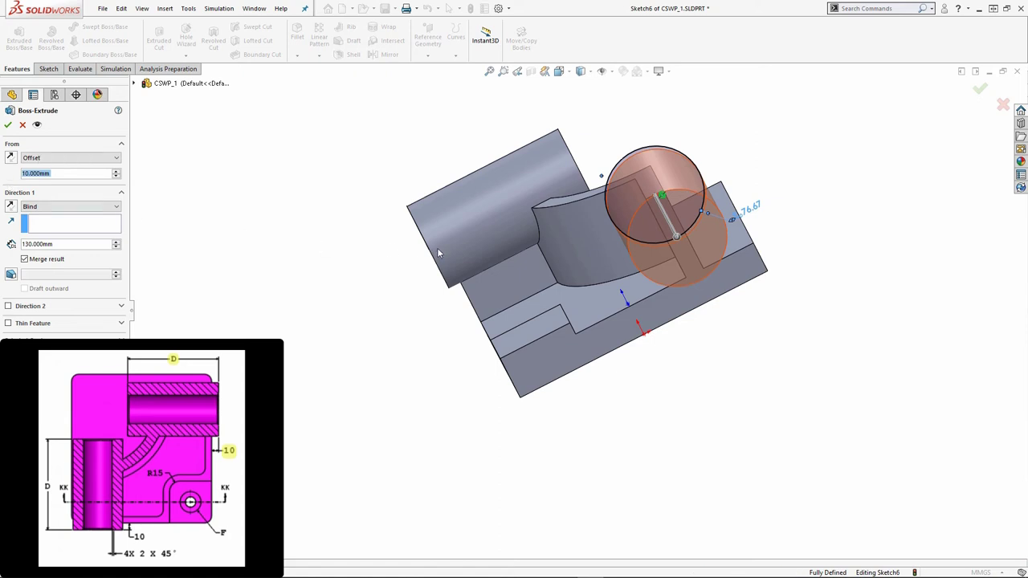
{"action": "middle_click_drag", "start_coordinate": [450, 265], "coordinate": [543, 241]}
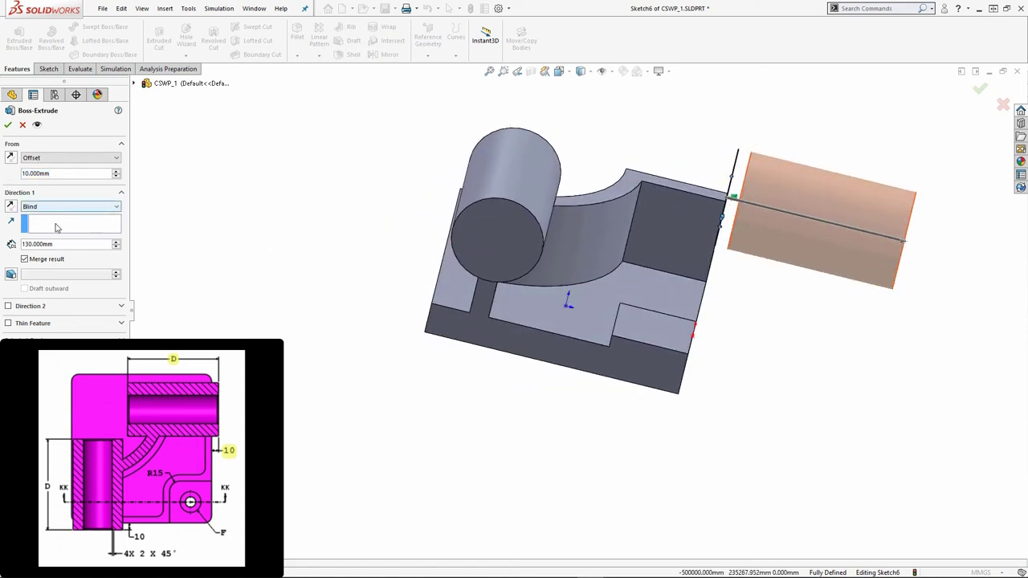
- Flip the extrusion over the part, set depth to global variable D, and accept
{"action": "left_click", "coordinate": [12, 207]}
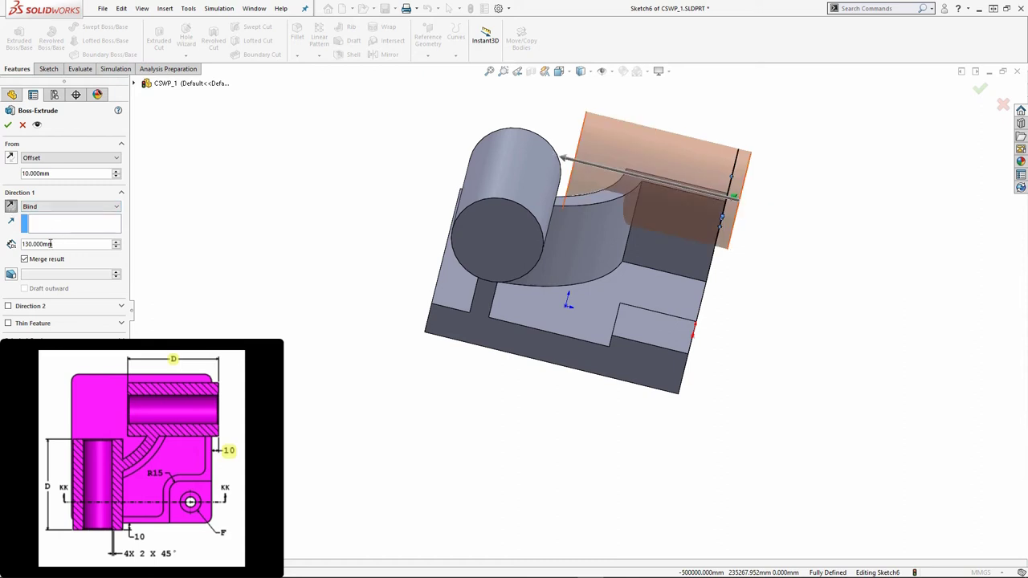
{"action": "left_click_drag", "start_coordinate": [50, 243], "coordinate": [20, 243]}
{"action": "type", "text": "="}
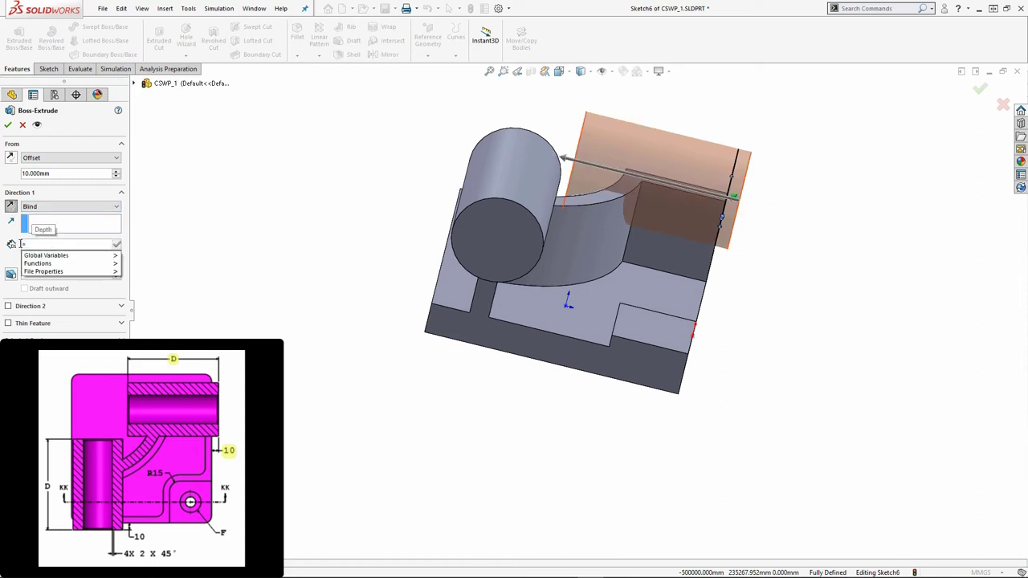
{"action": "key", "text": "Down"}
{"action": "key", "text": "Right"}
{"action": "key", "text": "Down"}
{"action": "key", "text": "Down"}
{"action": "key", "text": "Down"}
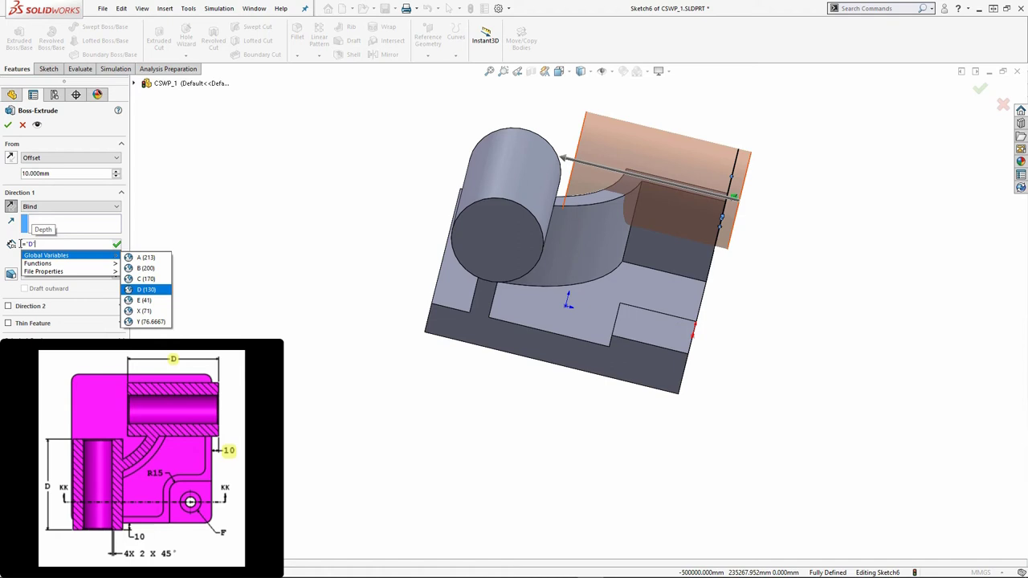
{"action": "key", "text": "Return"}
{"action": "left_click", "coordinate": [8, 125]}
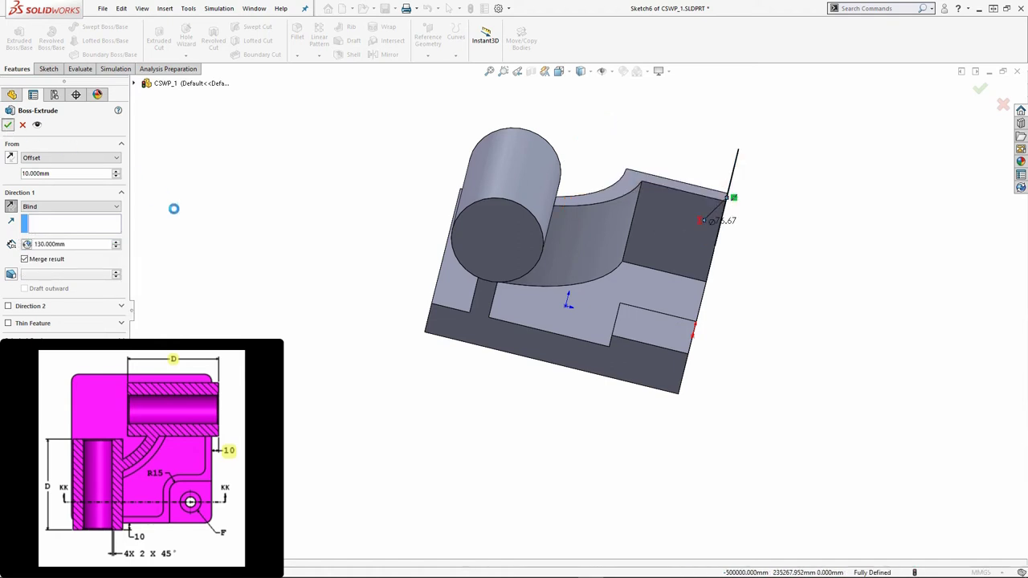
{"action": "key", "text": "ctrl+7"}
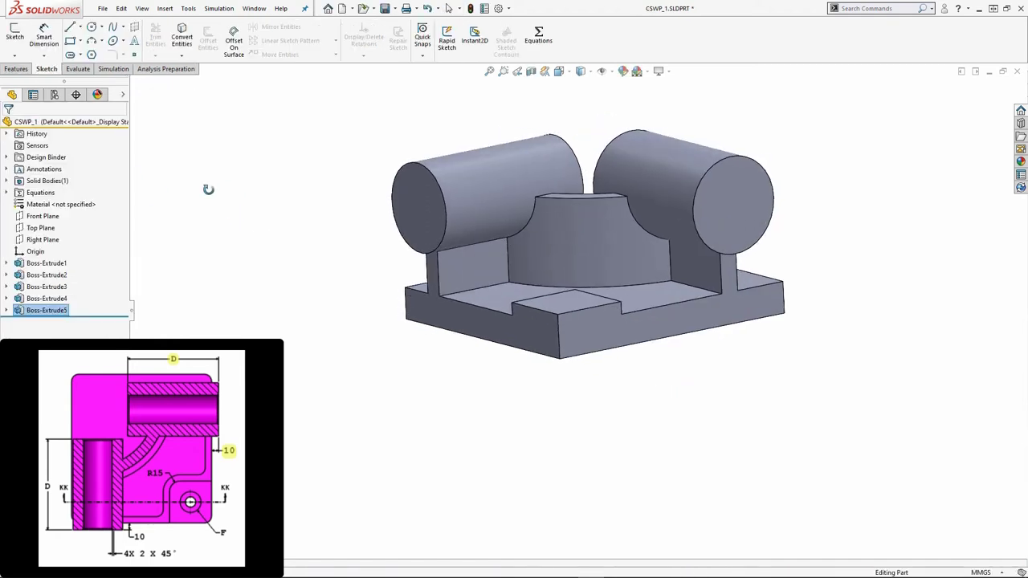
- Clear the selection and orbit the five-boss part to view it from above
{"action": "left_click", "coordinate": [291, 216]}
{"action": "middle_click_drag", "start_coordinate": [592, 220], "coordinate": [620, 259]}
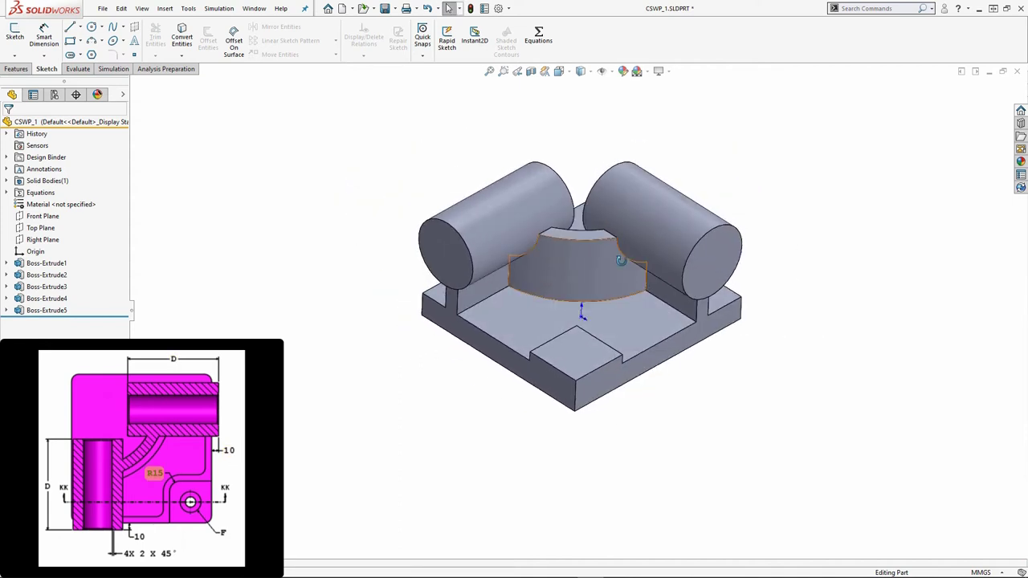
{"action": "left_click", "coordinate": [16, 69]}
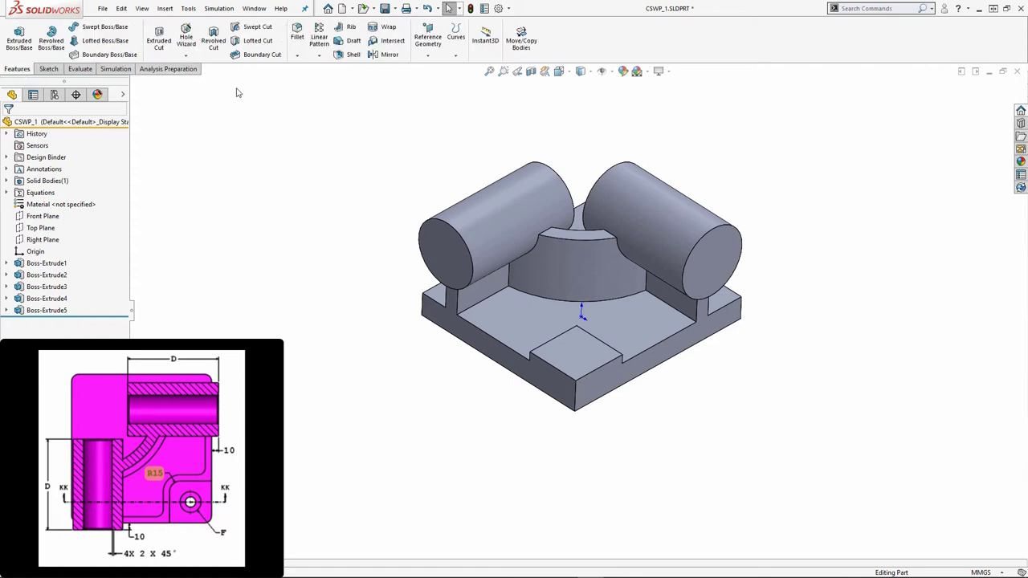
- Fillet the corner block's vertical edge with a 15 mm radius and inspect the result
{"action": "left_click", "coordinate": [298, 40]}
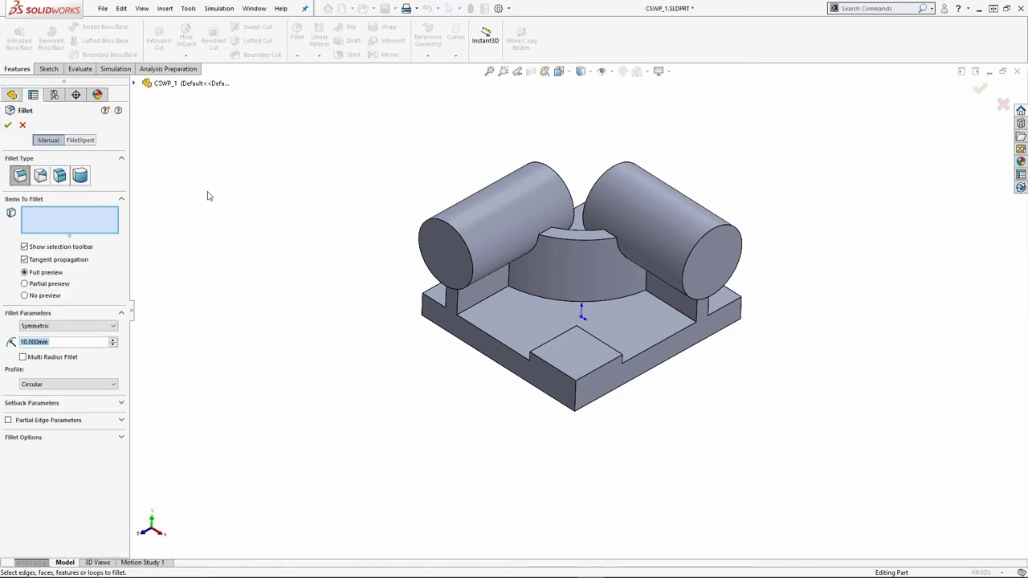
{"action": "type", "text": "15"}
{"action": "key", "text": "Return"}
{"action": "middle_click_drag", "start_coordinate": [591, 321], "coordinate": [566, 329]}
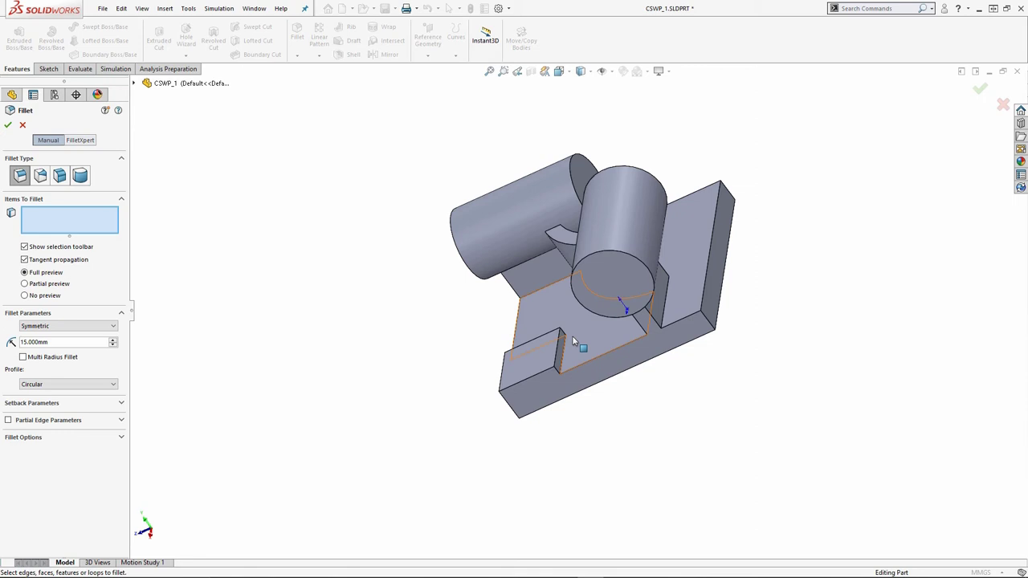
{"action": "scroll", "coordinate": [563, 325], "scroll_direction": "down", "scroll_amount": 3}
{"action": "left_click", "coordinate": [557, 324]}
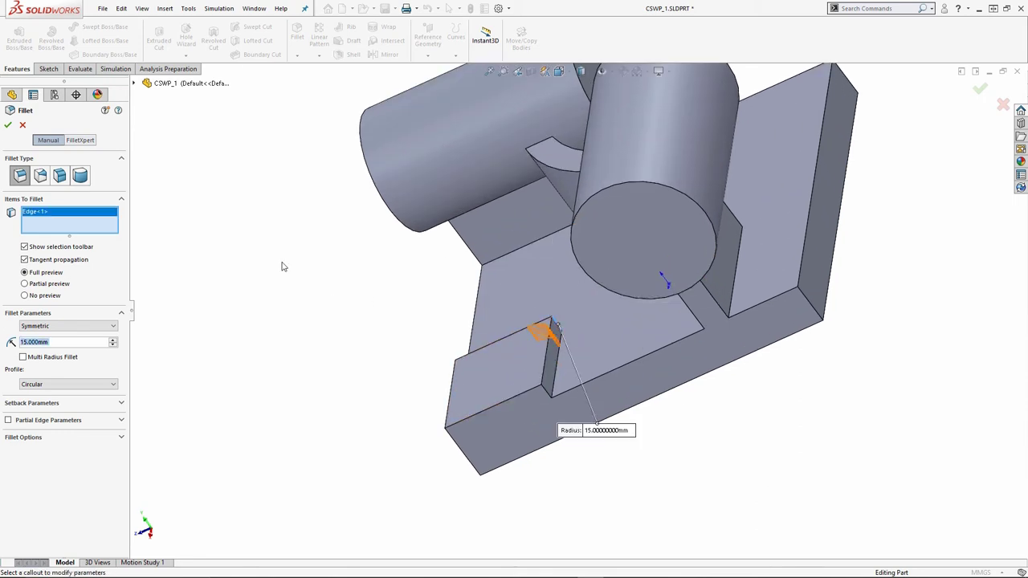
{"action": "left_click", "coordinate": [8, 125]}
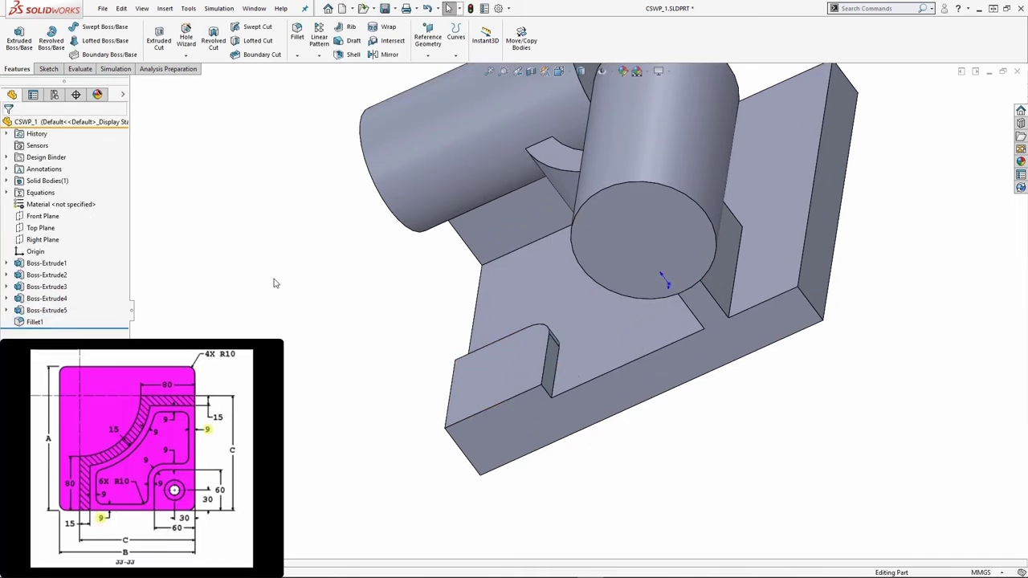
{"action": "middle_click_drag", "start_coordinate": [325, 311], "coordinate": [410, 241]}
{"action": "scroll", "coordinate": [442, 221], "scroll_direction": "up", "scroll_amount": 3}
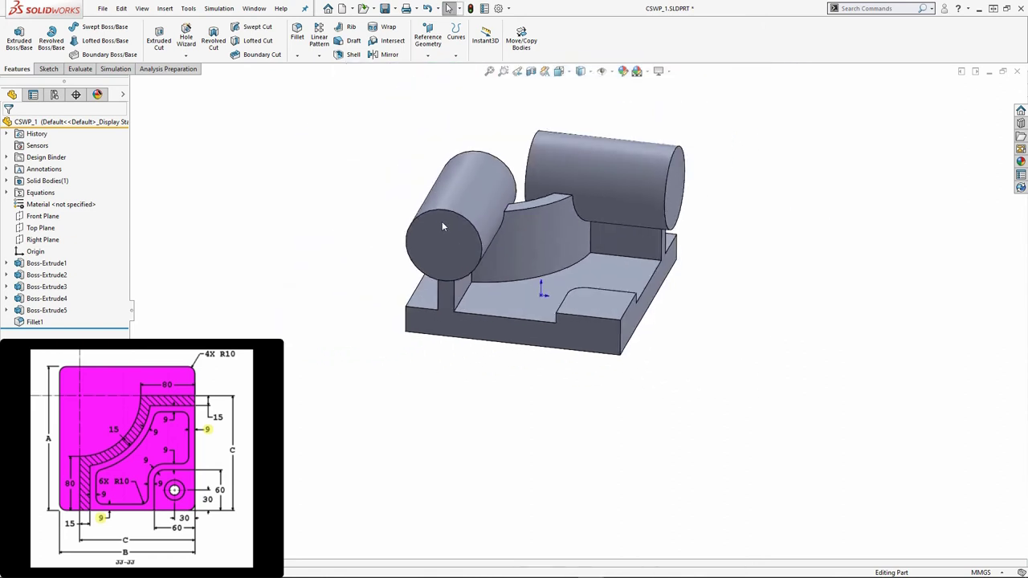
{"action": "scroll", "coordinate": [526, 139], "scroll_direction": "down", "scroll_amount": 2}
{"action": "scroll", "coordinate": [526, 139], "scroll_direction": "up", "scroll_amount": 1}
{"action": "middle_click_drag", "start_coordinate": [528, 142], "coordinate": [518, 172]}
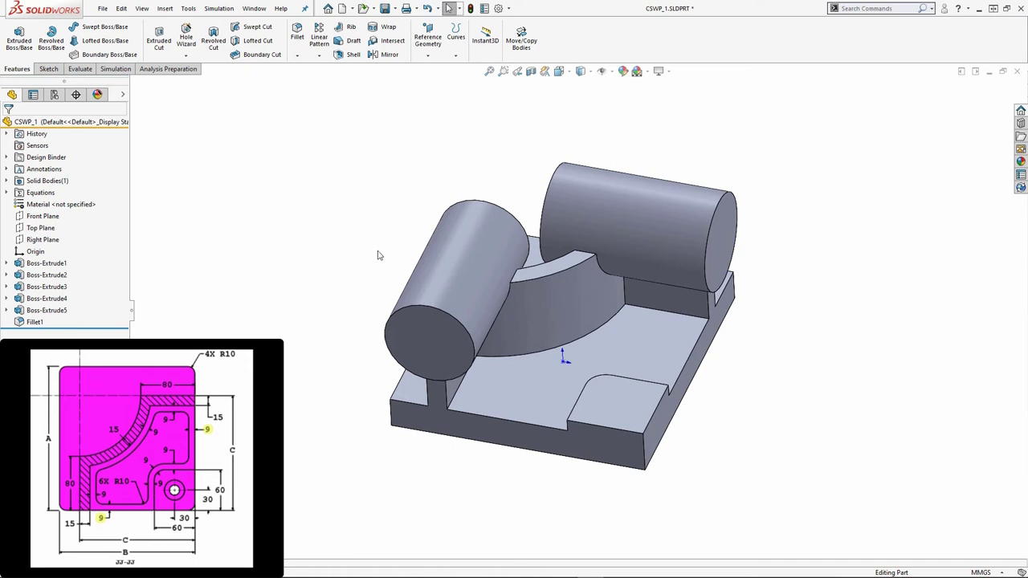
- Offset the base top face's outline 9 mm inward into a new sketch
{"action": "middle_click_drag", "start_coordinate": [379, 256], "coordinate": [548, 420]}
{"action": "left_click", "coordinate": [558, 408]}
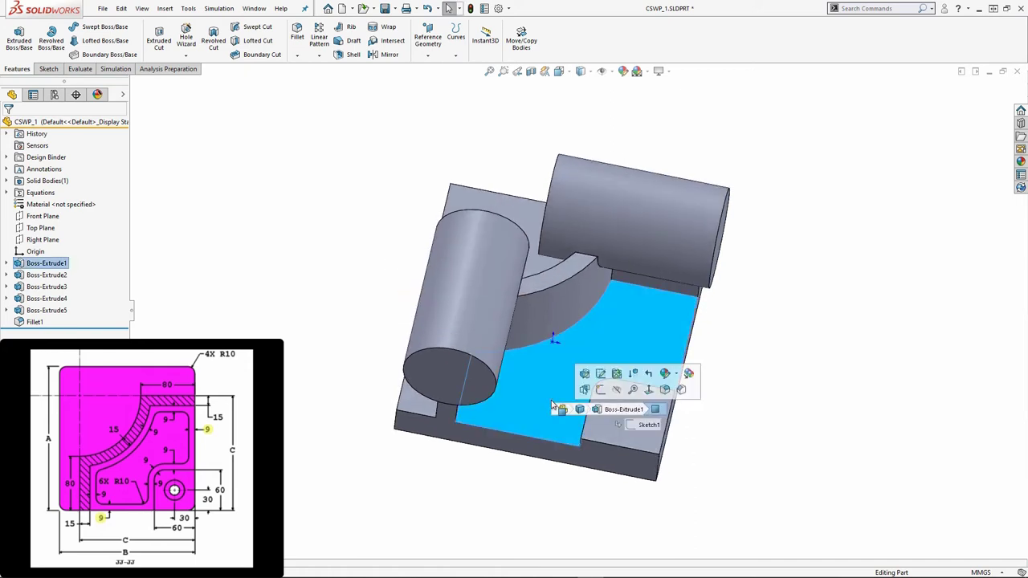
{"action": "left_click", "coordinate": [600, 389]}
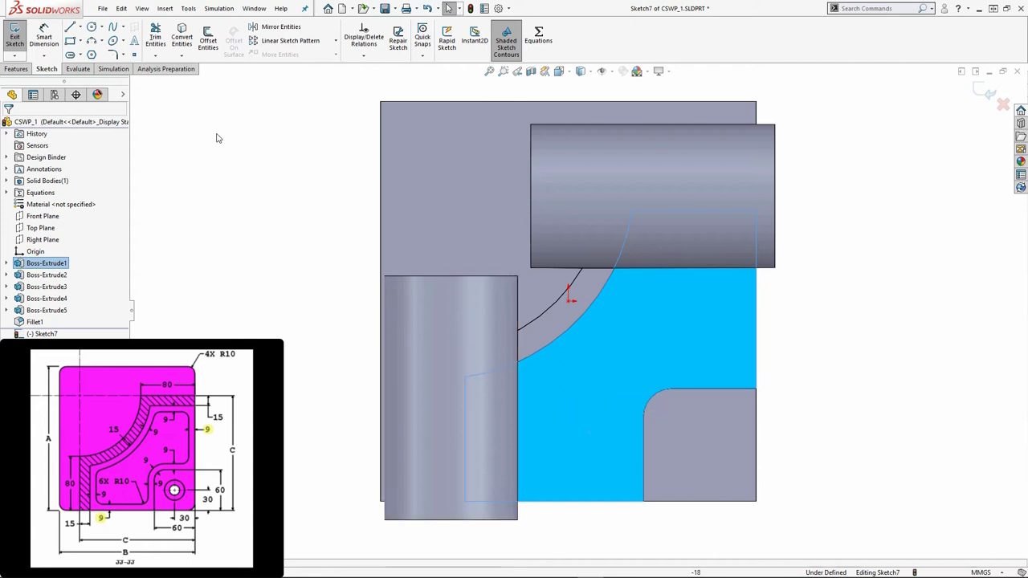
{"action": "left_click", "coordinate": [206, 49]}
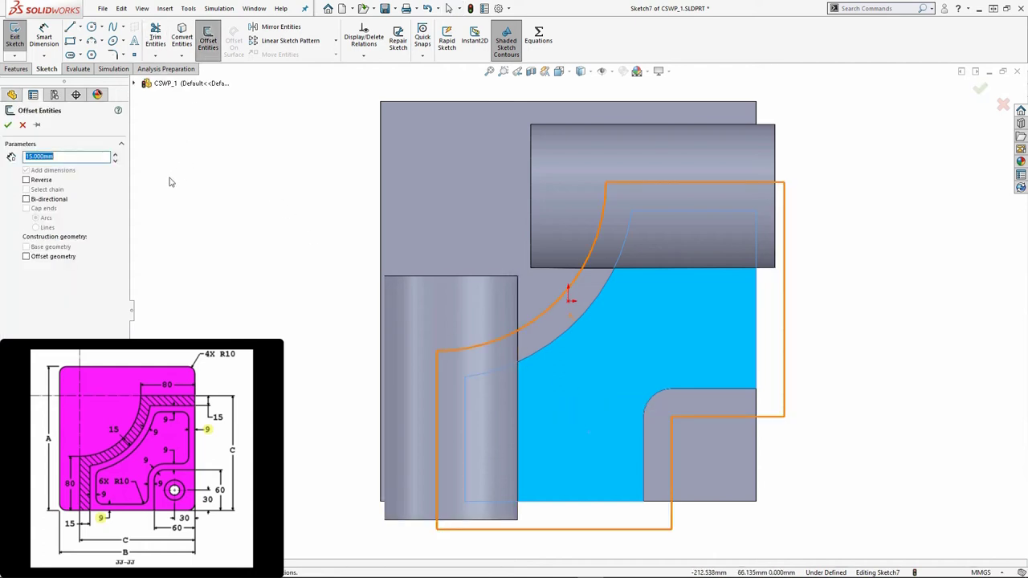
{"action": "type", "text": "9"}
{"action": "key", "text": "Return"}
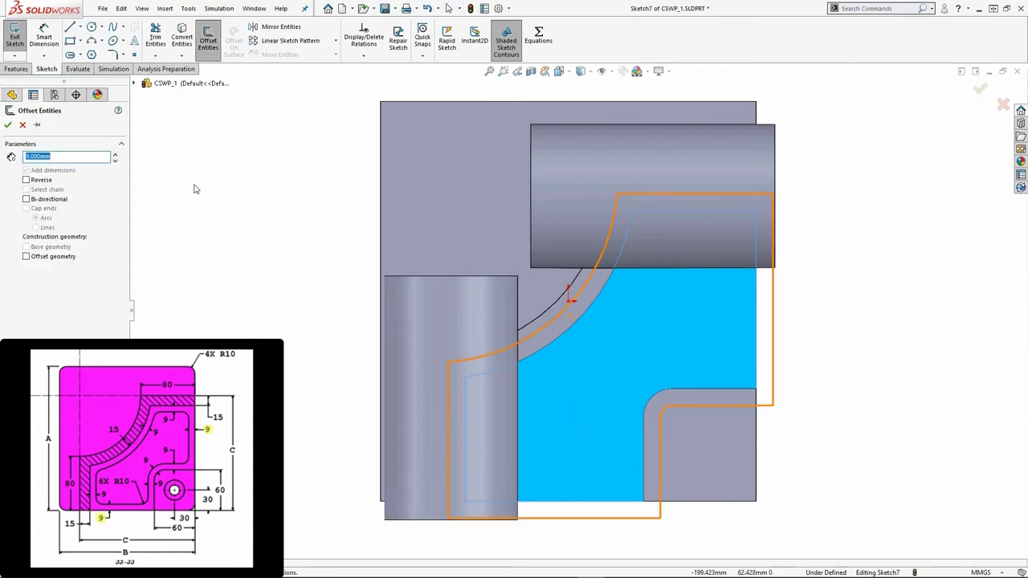
{"action": "left_click", "coordinate": [26, 180]}
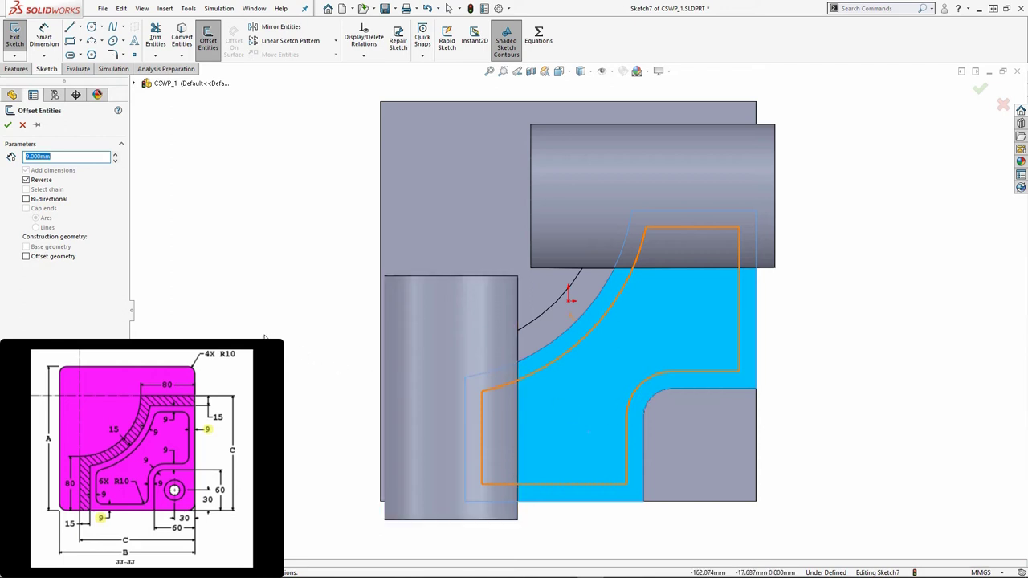
{"action": "left_click", "coordinate": [8, 125]}
{"action": "middle_click_drag", "start_coordinate": [207, 212], "coordinate": [195, 107]}
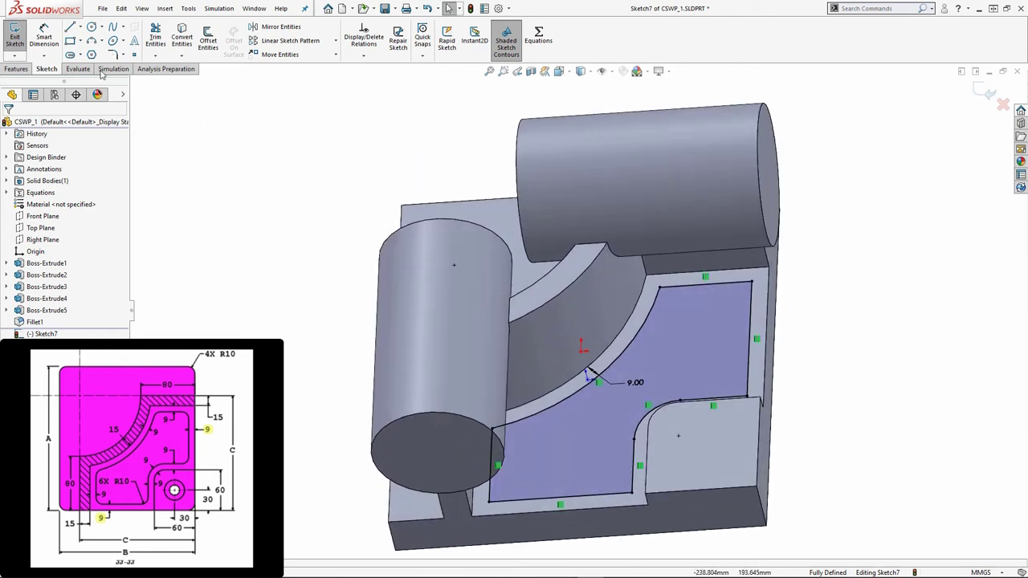
{"action": "left_click", "coordinate": [17, 69]}
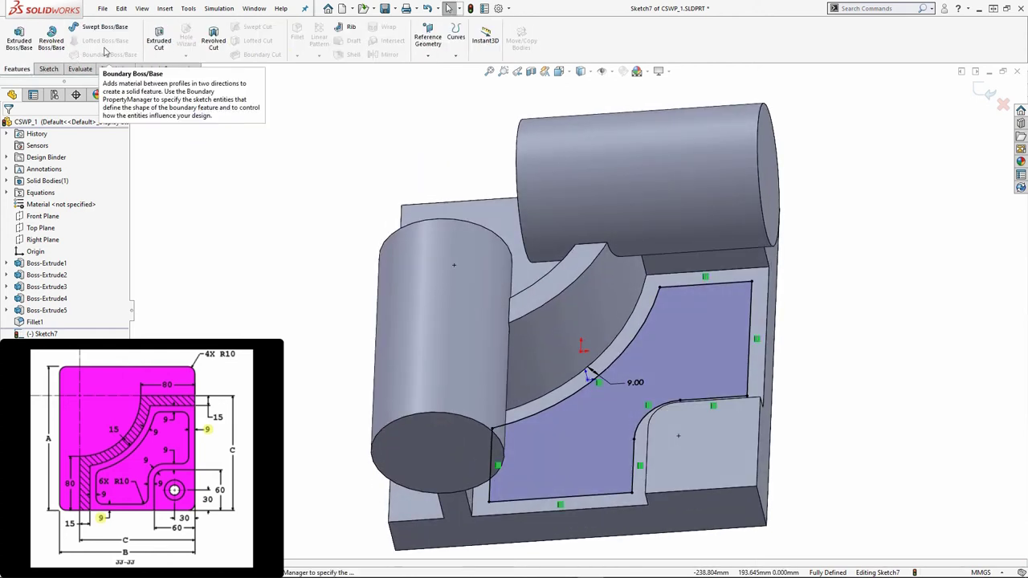
- Cut the offset outline as a pocket stopping 5 mm from the base's bottom face
{"action": "left_click", "coordinate": [159, 36]}
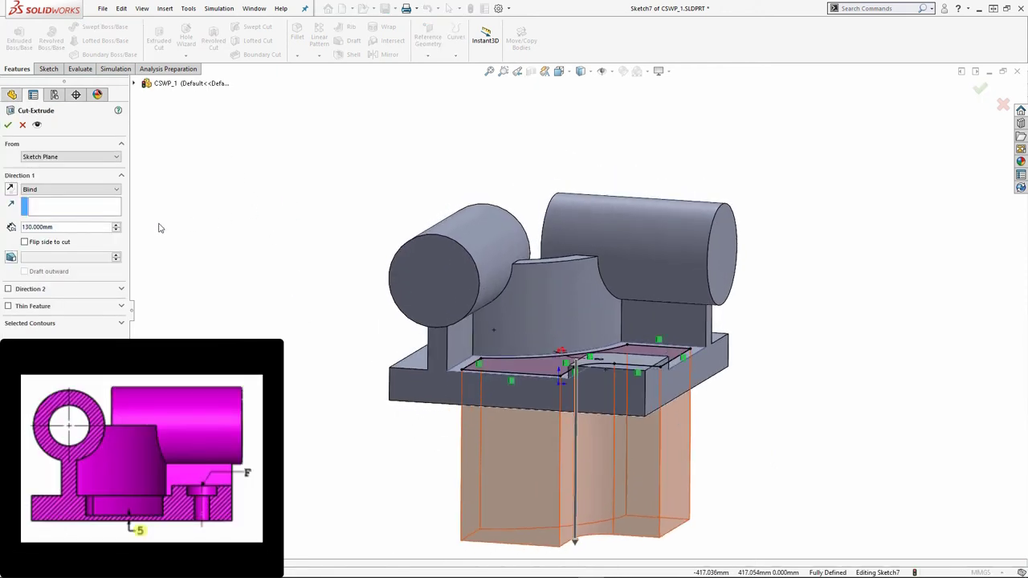
{"action": "left_click", "coordinate": [64, 190]}
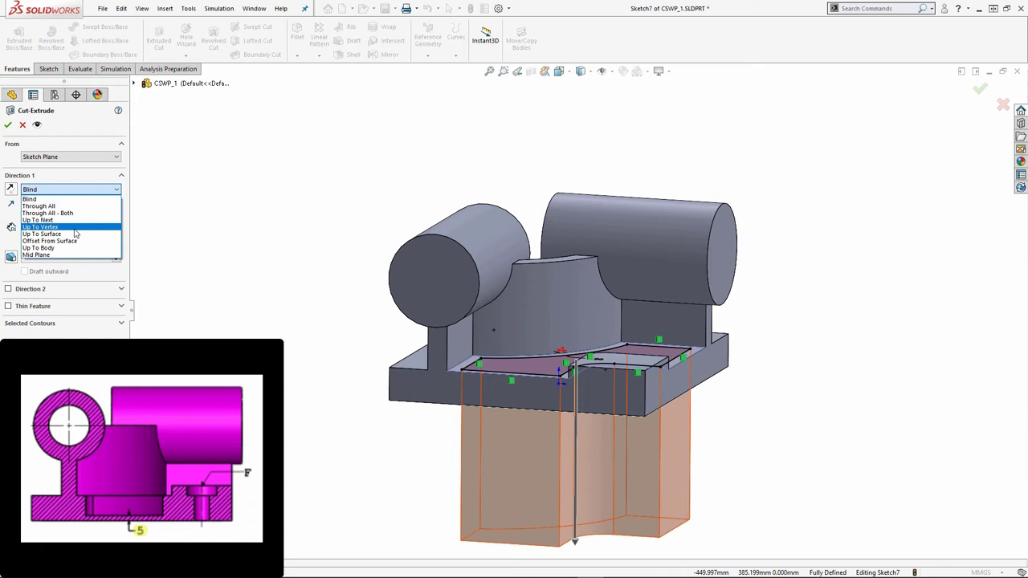
{"action": "left_click", "coordinate": [78, 240]}
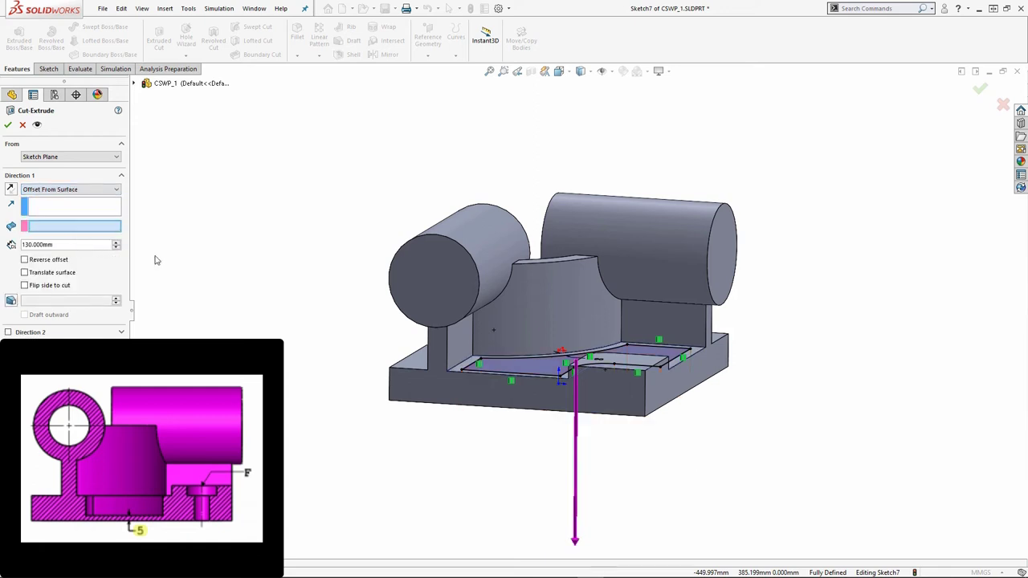
{"action": "left_click_drag", "start_coordinate": [78, 244], "coordinate": [11, 247]}
{"action": "type", "text": "5"}
{"action": "key", "text": "Return"}
{"action": "middle_click_drag", "start_coordinate": [367, 402], "coordinate": [369, 354]}
{"action": "left_click", "coordinate": [487, 393]}
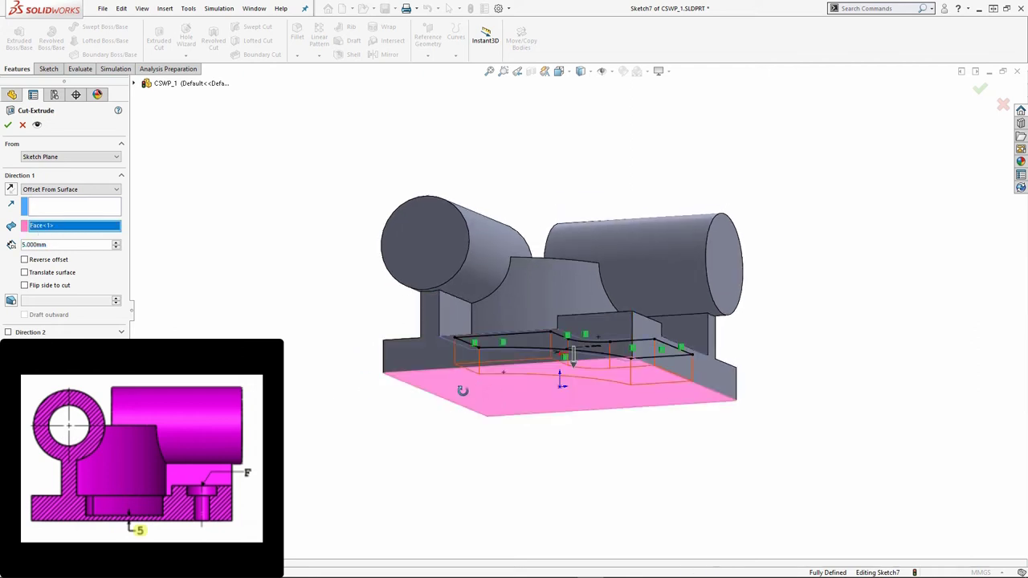
{"action": "middle_click_drag", "start_coordinate": [465, 388], "coordinate": [551, 373]}
{"action": "scroll", "coordinate": [516, 402], "scroll_direction": "down", "scroll_amount": 3}
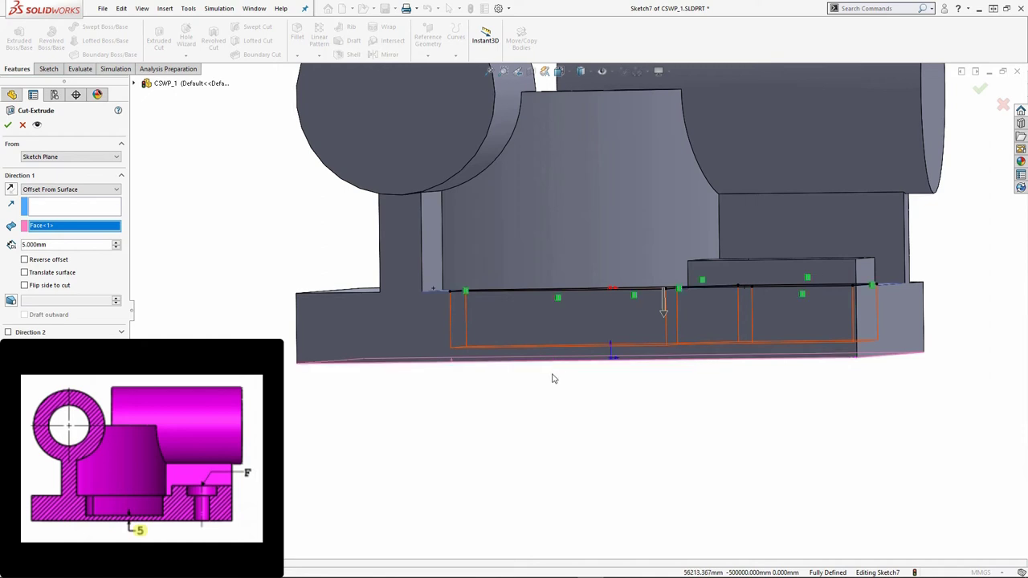
{"action": "left_click", "coordinate": [21, 125]}
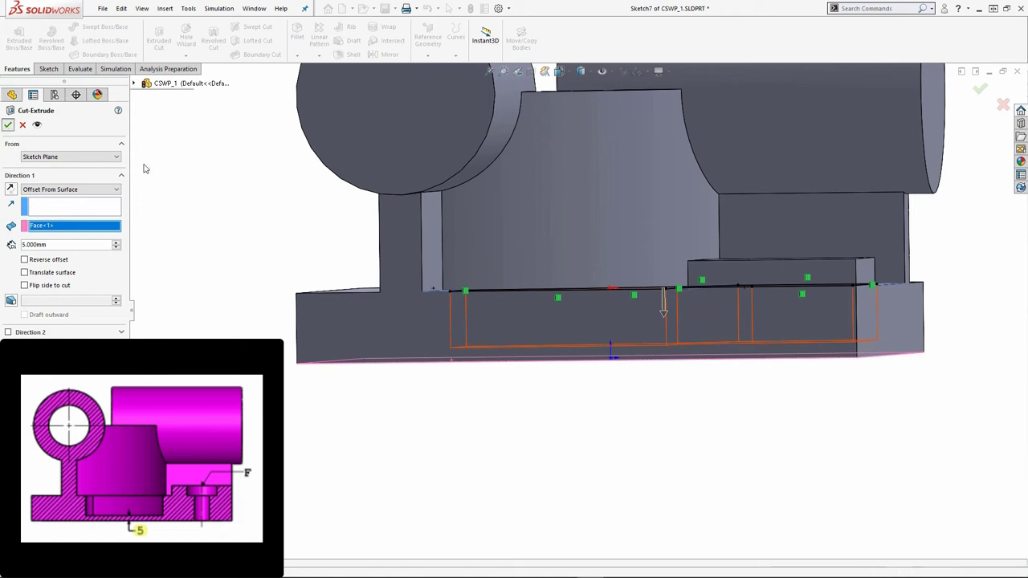
{"action": "scroll", "coordinate": [296, 213], "scroll_direction": "up", "scroll_amount": 3}
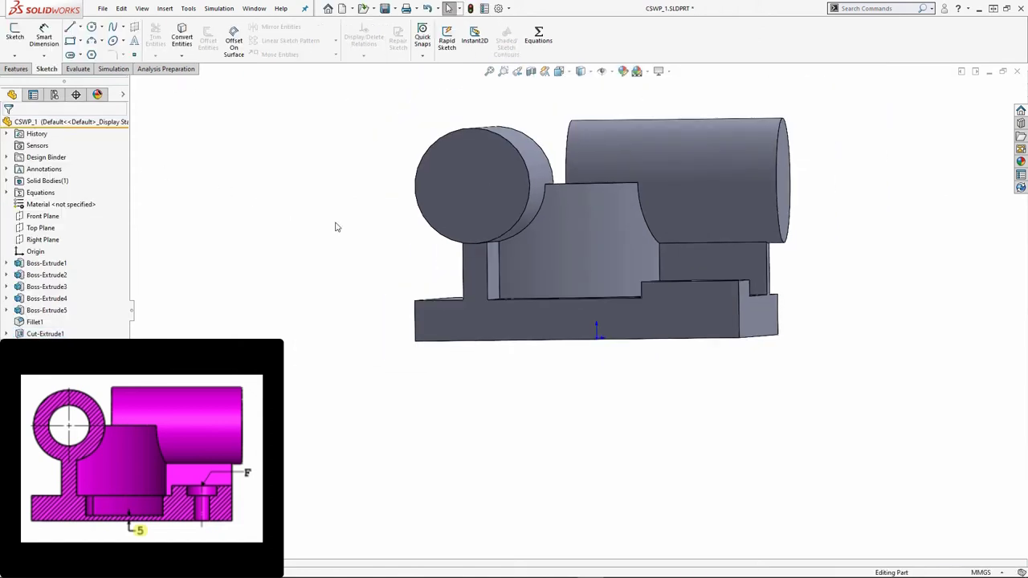
- Sketch a circle centred on the left cylinder's end face
{"action": "key", "text": "ctrl+7"}
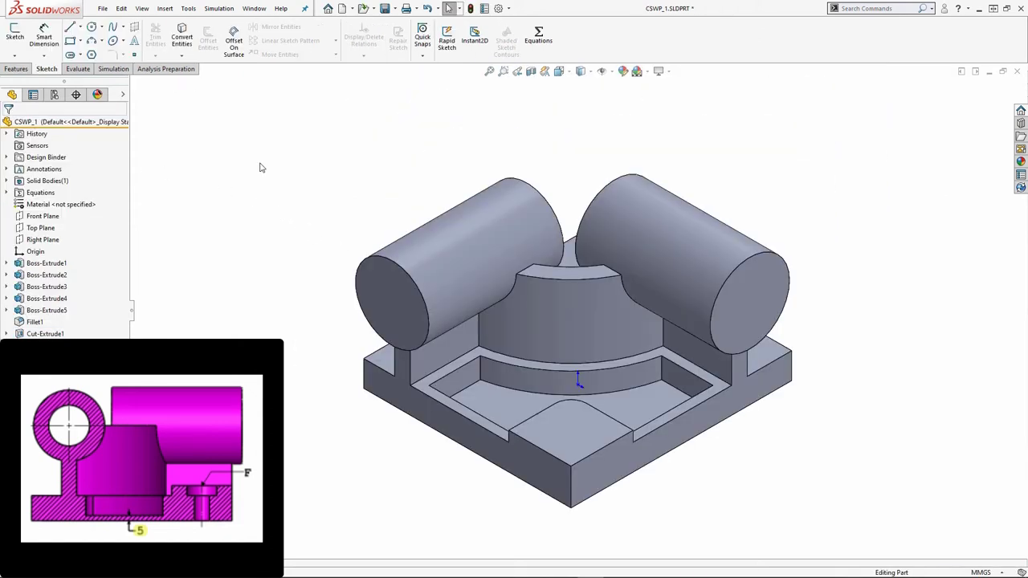
{"action": "left_click", "coordinate": [394, 310]}
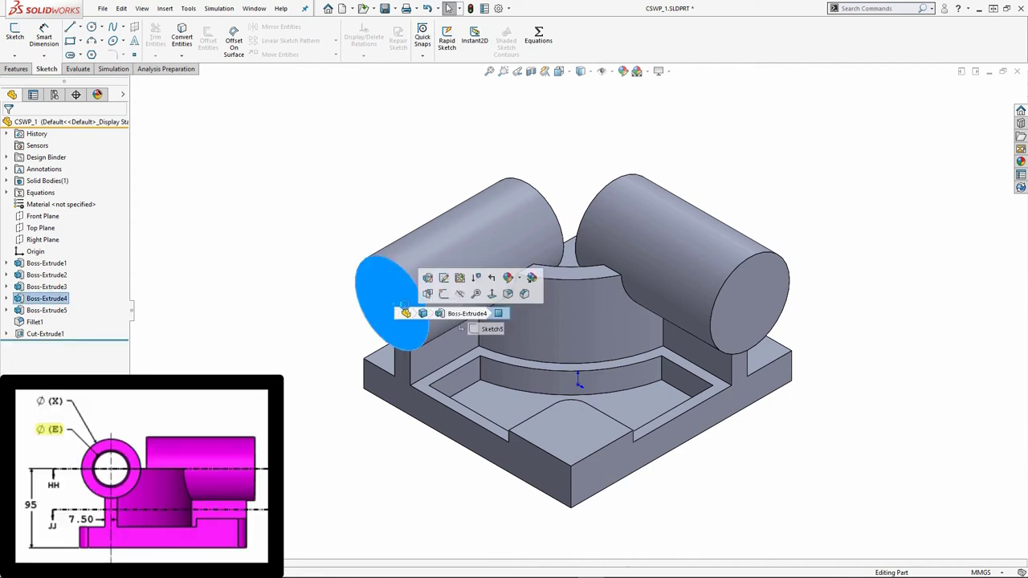
{"action": "left_click", "coordinate": [451, 296]}
{"action": "left_click", "coordinate": [92, 26]}
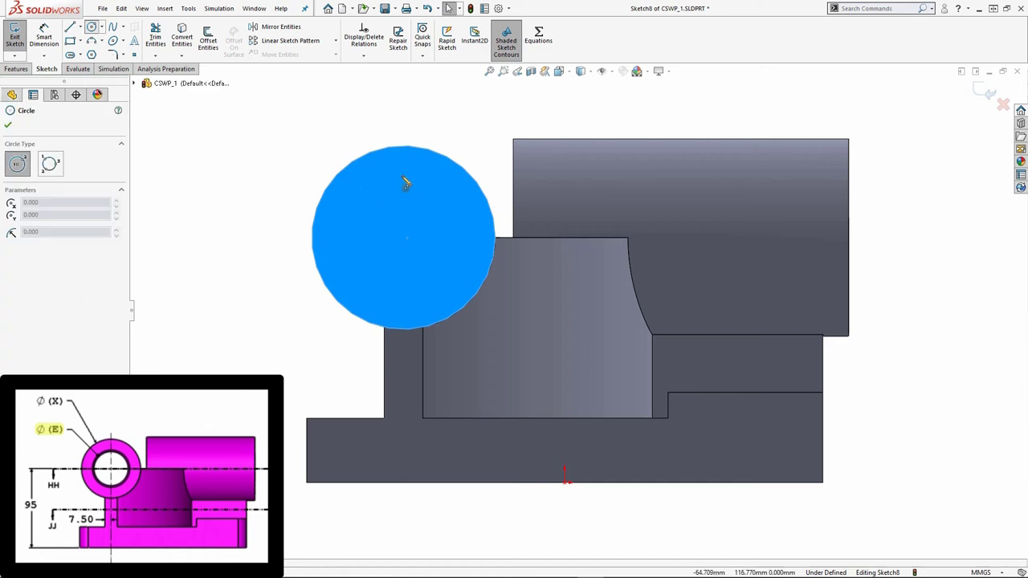
{"action": "left_click", "coordinate": [403, 239]}
{"action": "left_click", "coordinate": [369, 275]}
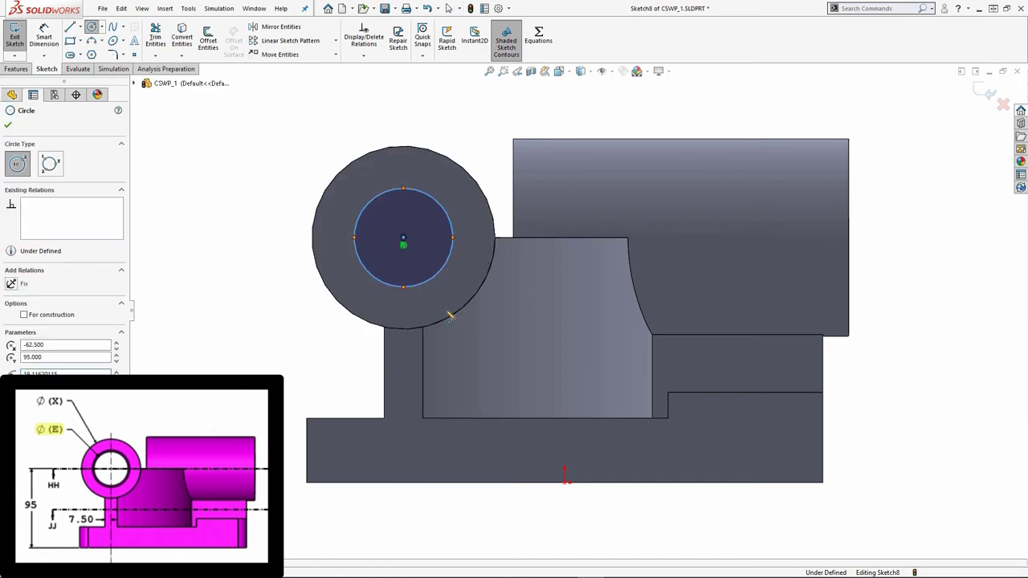
{"action": "key", "text": "Escape"}
- Dimension the circle's diameter as global variable E (41 mm)
{"action": "left_click", "coordinate": [367, 278]}
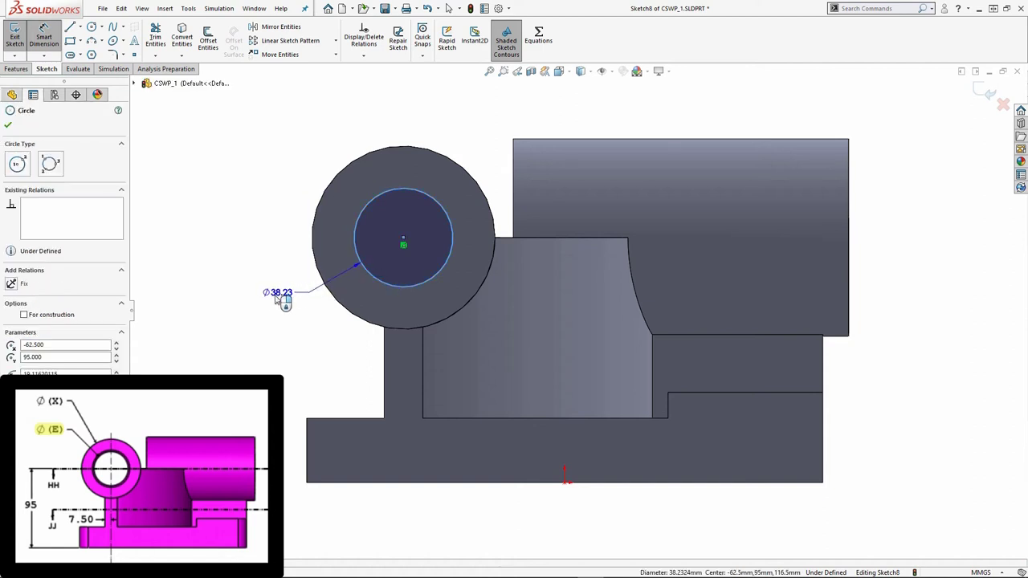
{"action": "left_click", "coordinate": [273, 303]}
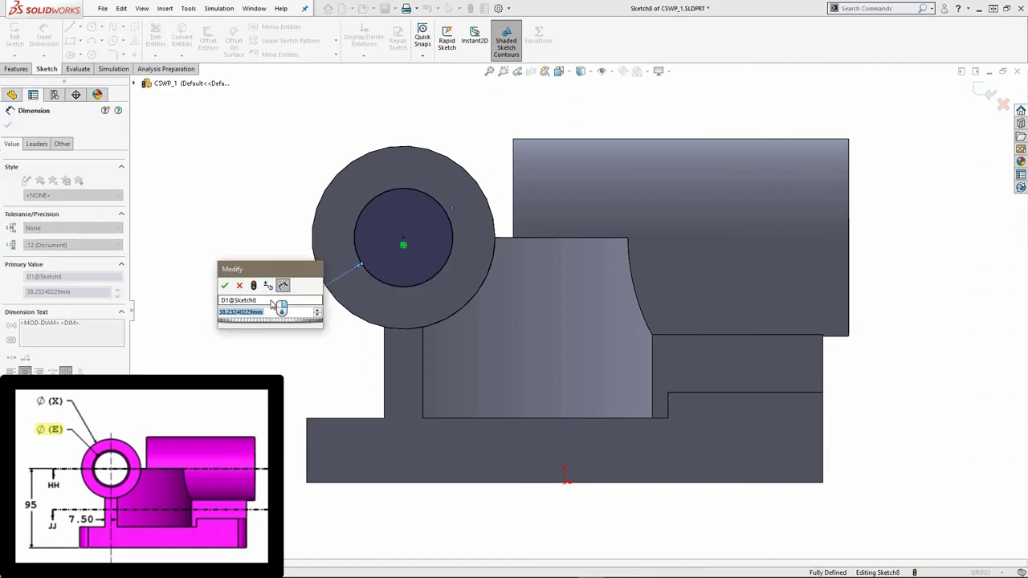
{"action": "type", "text": "="}
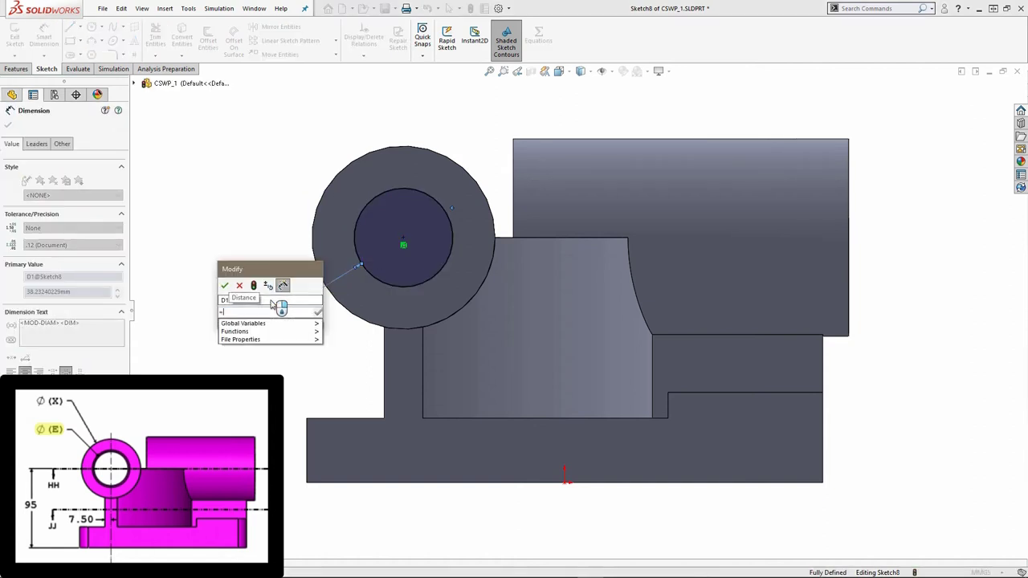
{"action": "key", "text": "Down"}
{"action": "key", "text": "Right"}
{"action": "key", "text": "Down"}
{"action": "key", "text": "Down"}
{"action": "key", "text": "Down"}
{"action": "key", "text": "Down"}
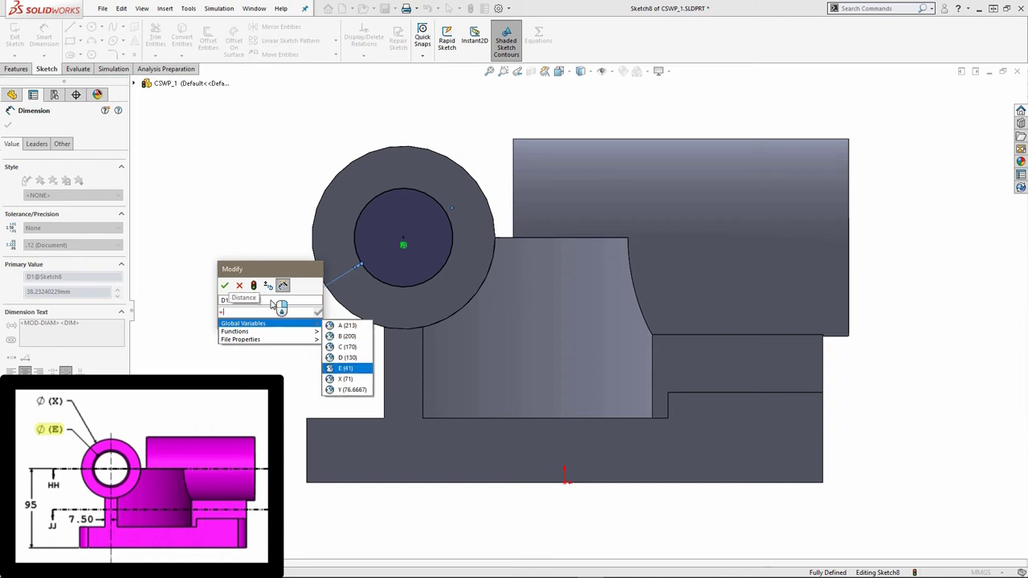
{"action": "key", "text": "Return"}
{"action": "key", "text": "Return"}
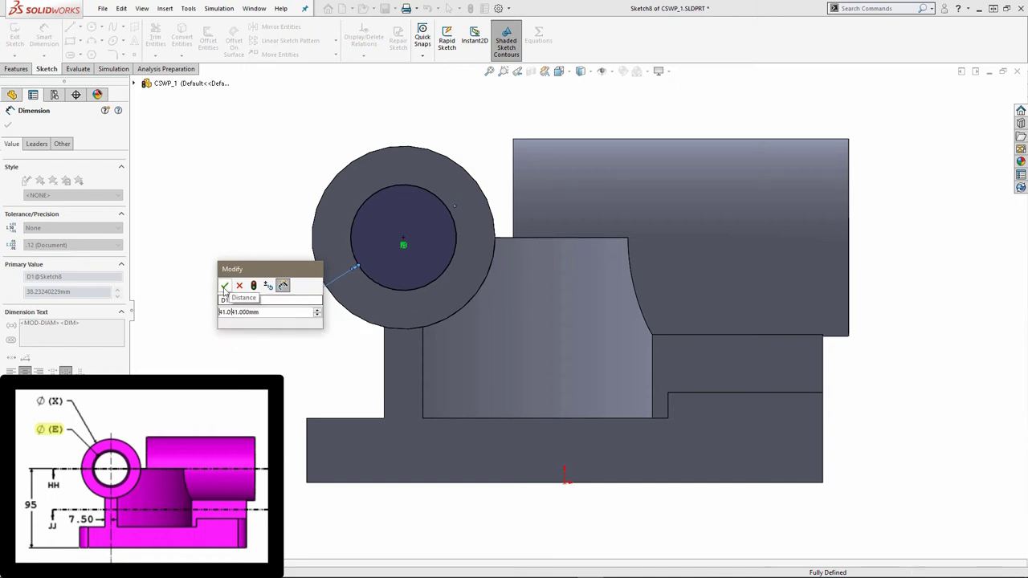
{"action": "left_click", "coordinate": [225, 285]}
{"action": "key", "text": "Escape"}
- Cut the circle Through All to bore the left cylinder
{"action": "left_click", "coordinate": [16, 69]}
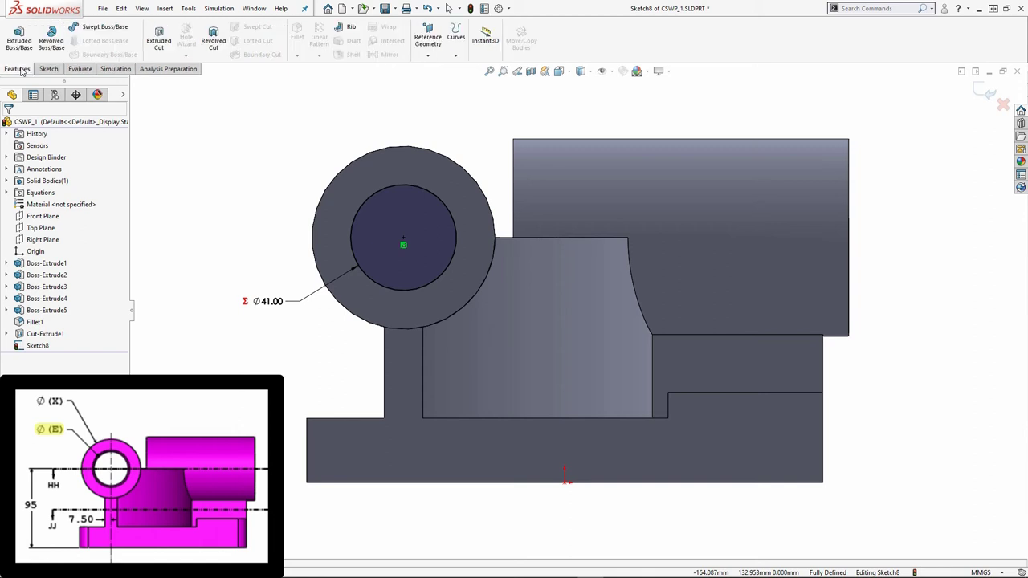
{"action": "left_click", "coordinate": [159, 42]}
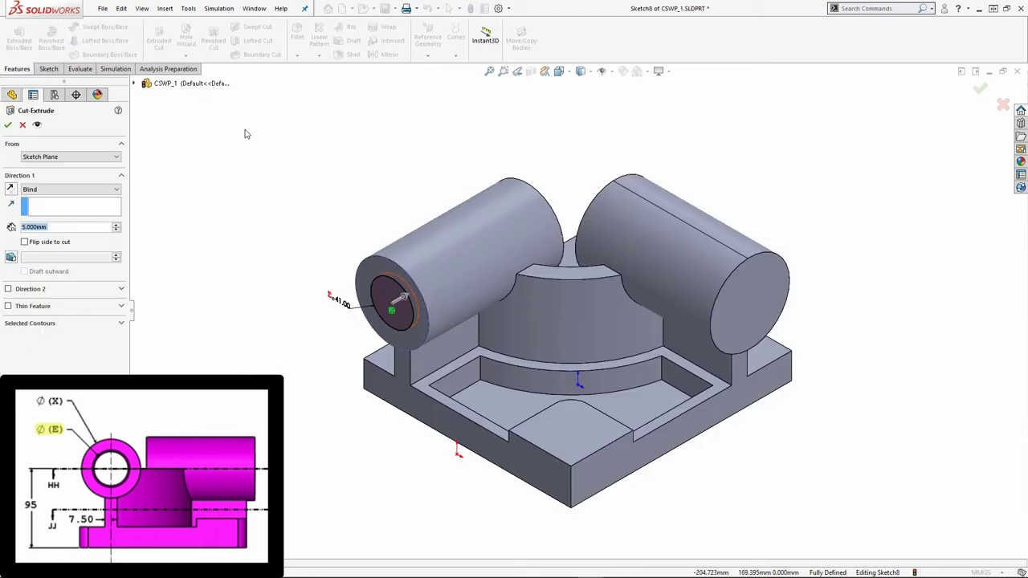
{"action": "left_click", "coordinate": [80, 191]}
{"action": "left_click", "coordinate": [78, 206]}
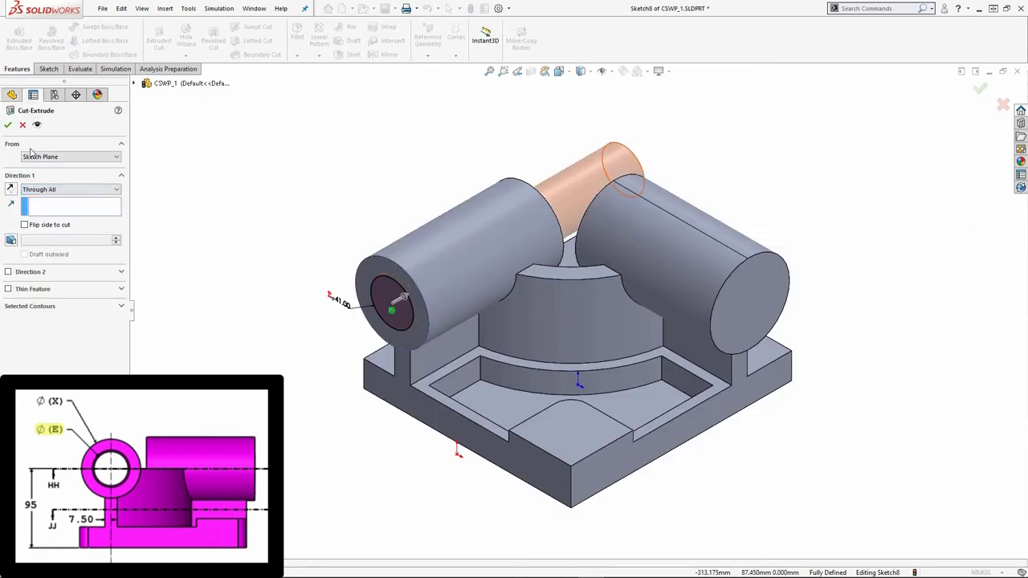
{"action": "left_click", "coordinate": [8, 126]}
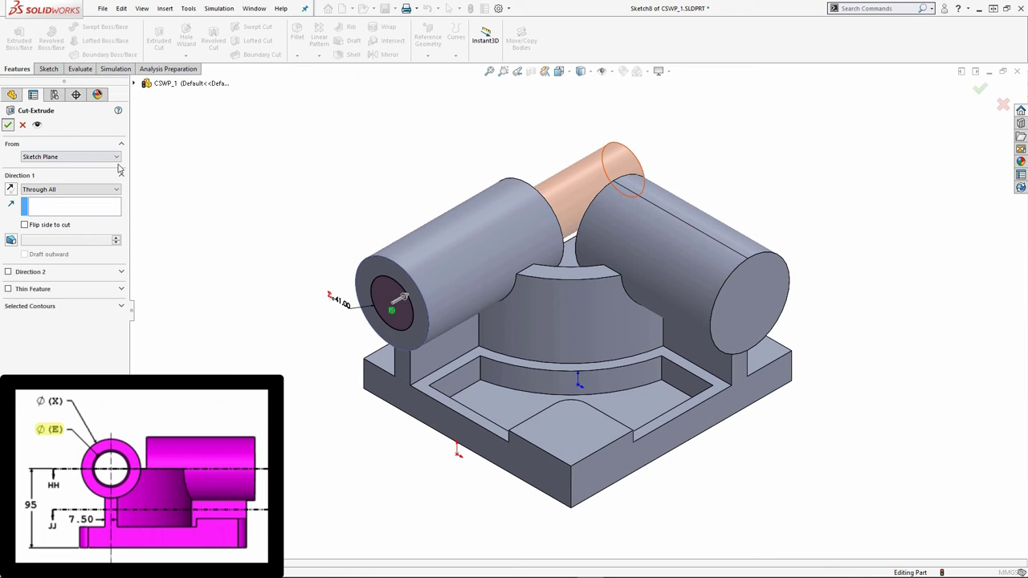
- Sketch a circle centred on the right cylinder's end face
{"action": "left_click", "coordinate": [771, 313]}
{"action": "left_click", "coordinate": [805, 302]}
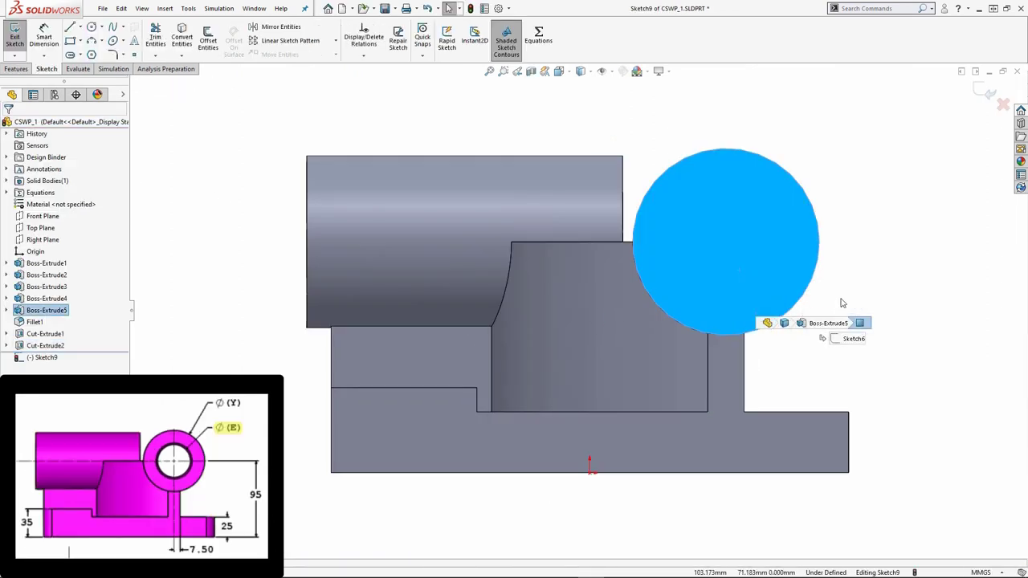
{"action": "right_click_drag", "start_coordinate": [856, 290], "coordinate": [849, 230]}
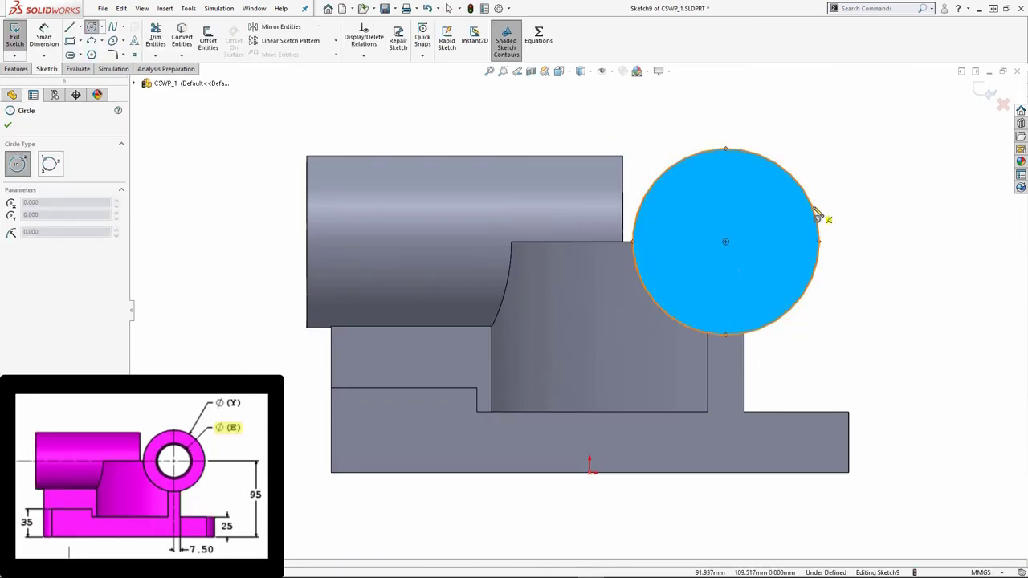
{"action": "mouse_move", "coordinate": [725, 241]}
{"action": "left_mouse_down"}
{"action": "mouse_move", "coordinate": [757, 243]}
{"action": "mouse_move", "coordinate": [771, 258]}
{"action": "left_mouse_up"}
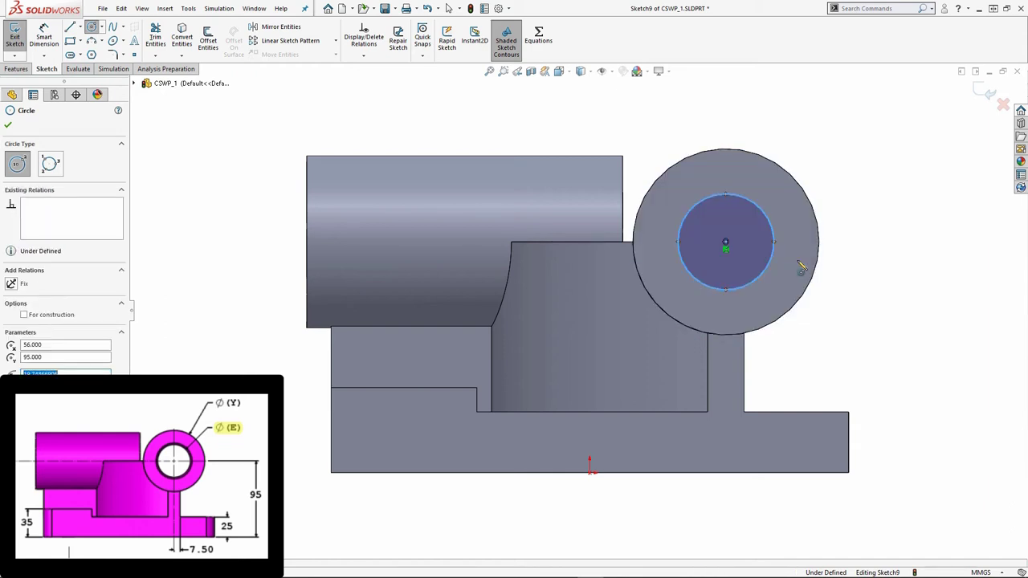
{"action": "key", "text": "Escape"}
- Dimension the circle's diameter as global variable E (41 mm)
{"action": "left_click", "coordinate": [757, 280]}
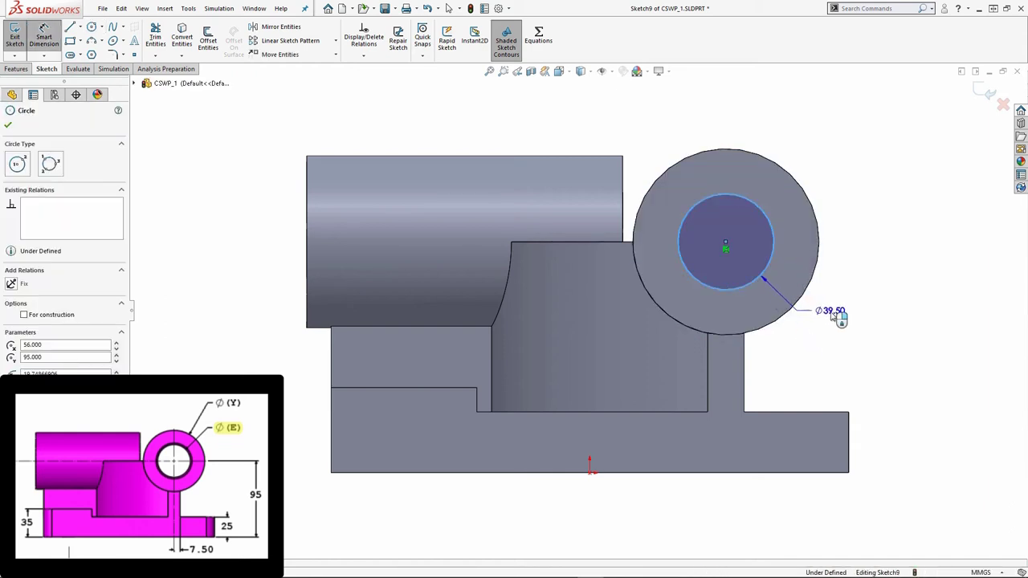
{"action": "left_click", "coordinate": [843, 323]}
{"action": "type", "text": "="}
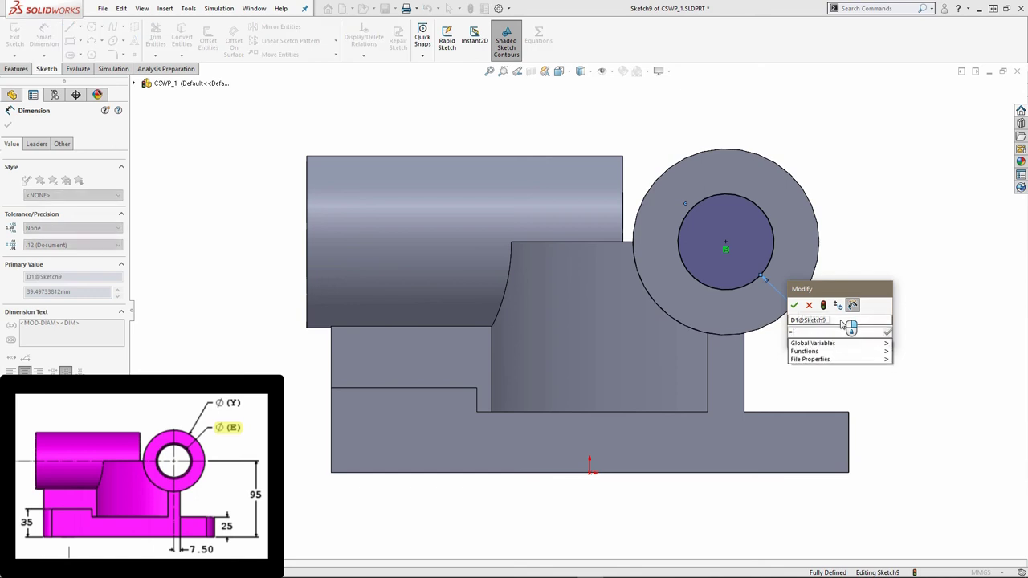
{"action": "key", "text": "Down"}
{"action": "key", "text": "Down"}
{"action": "key", "text": "Down"}
{"action": "key", "text": "Return"}
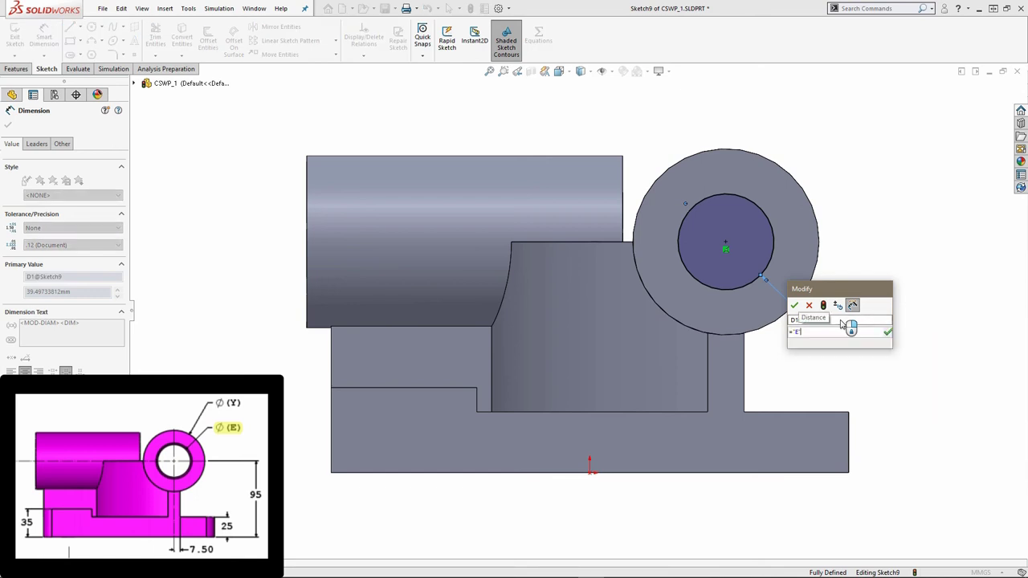
{"action": "left_click", "coordinate": [794, 305]}
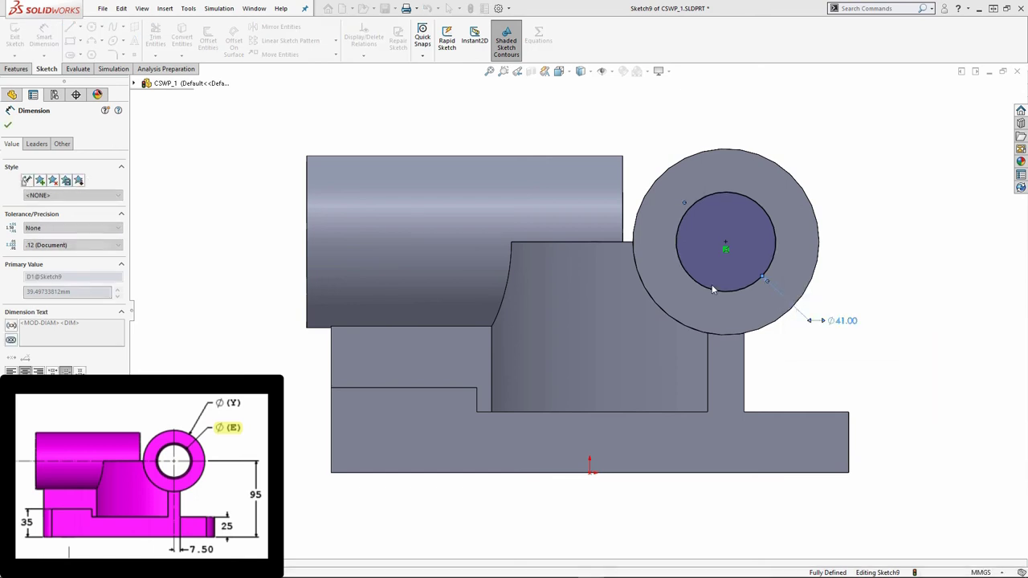
- Cut the circle Through All into the right cylinder, discarding an accidental boss extrusion
{"action": "left_click", "coordinate": [19, 69]}
{"action": "left_click", "coordinate": [26, 46]}
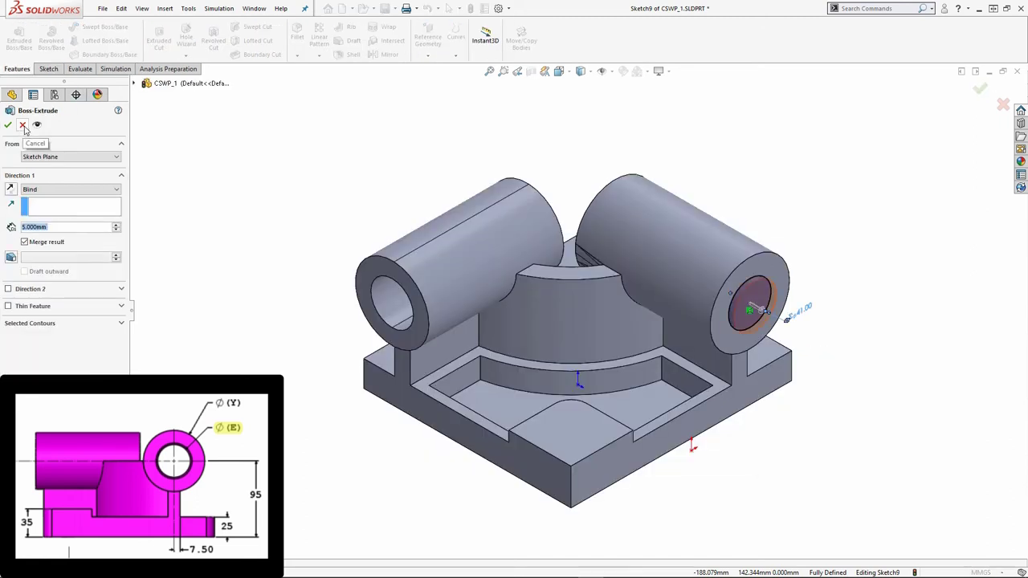
{"action": "left_click", "coordinate": [22, 126]}
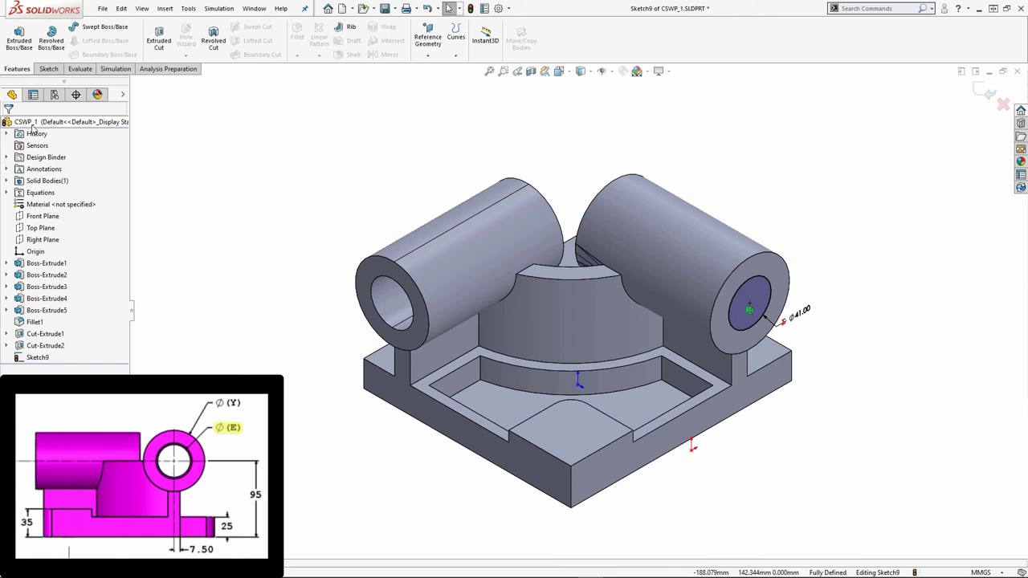
{"action": "left_click", "coordinate": [159, 45]}
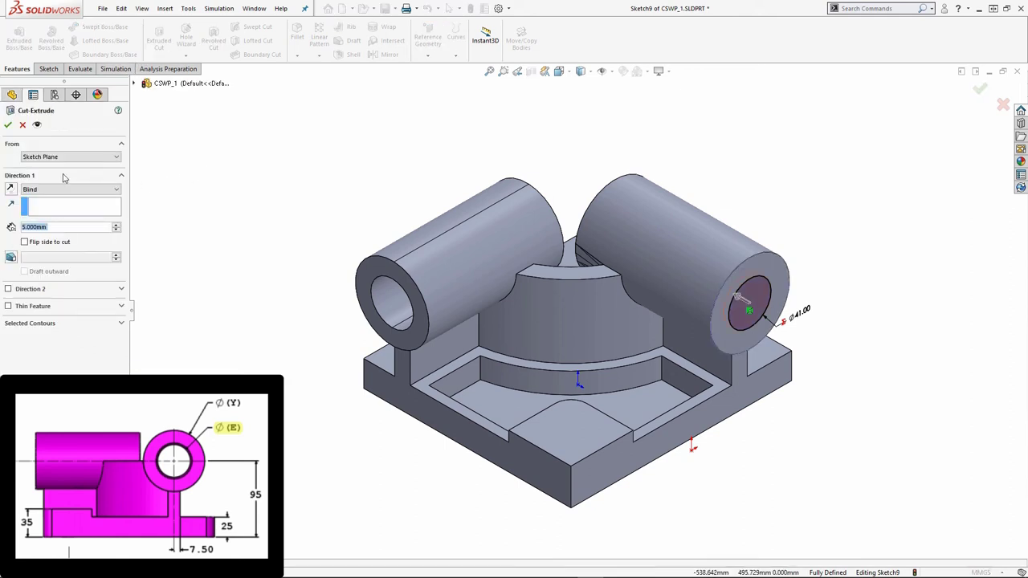
{"action": "left_click", "coordinate": [49, 191]}
{"action": "left_click", "coordinate": [54, 205]}
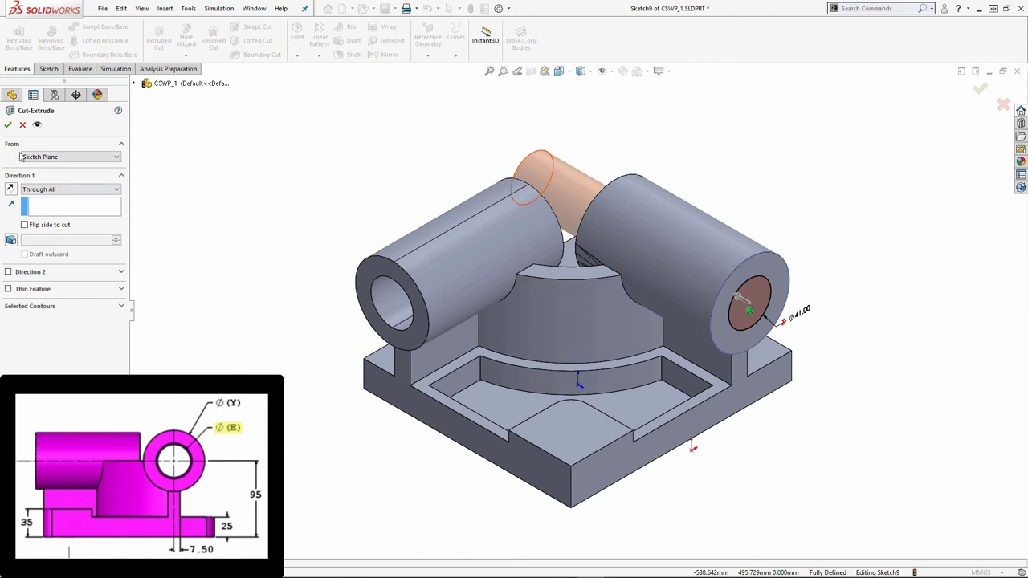
{"action": "left_click", "coordinate": [8, 126]}
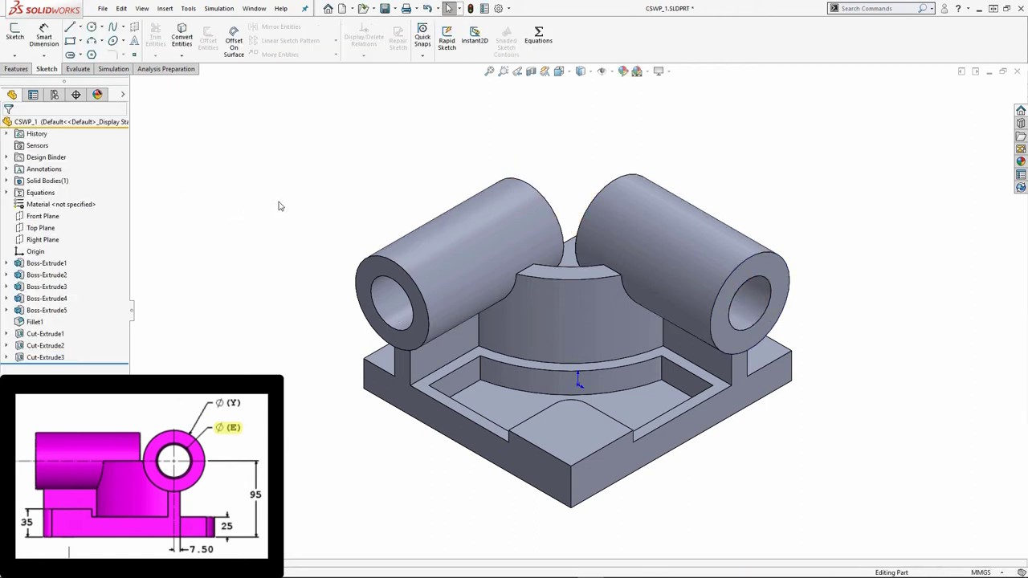
- From the isometric view, start an M8 counterbore in the Hole Wizard and review its settings
{"action": "key", "text": "ctrl+7"}
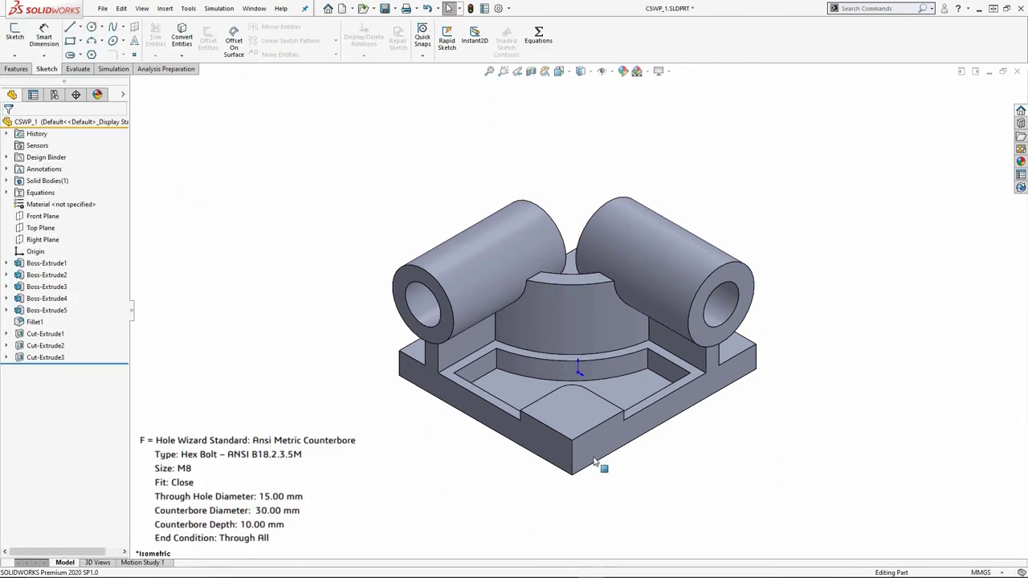
{"action": "left_click", "coordinate": [16, 69]}
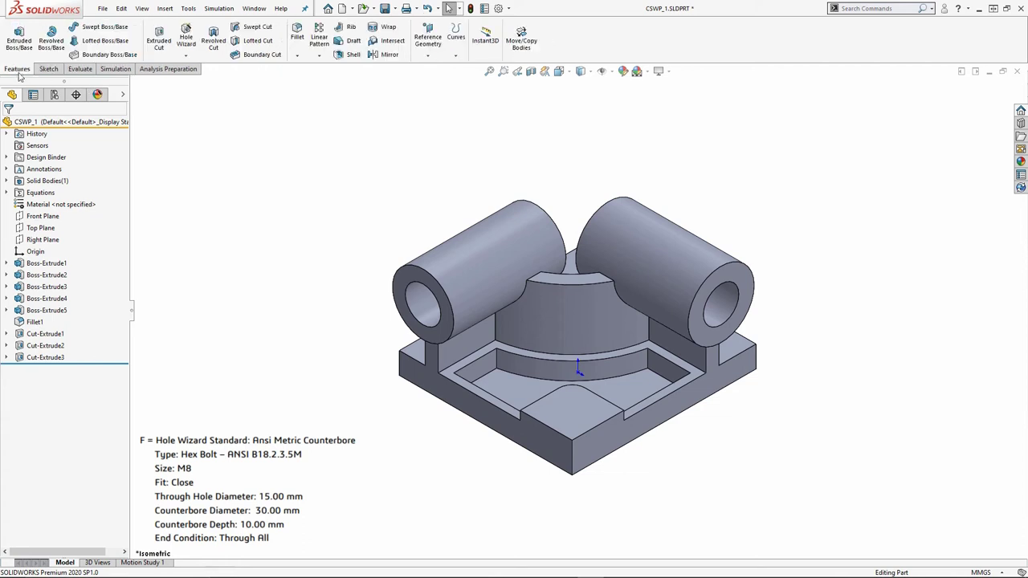
{"action": "left_click", "coordinate": [186, 37]}
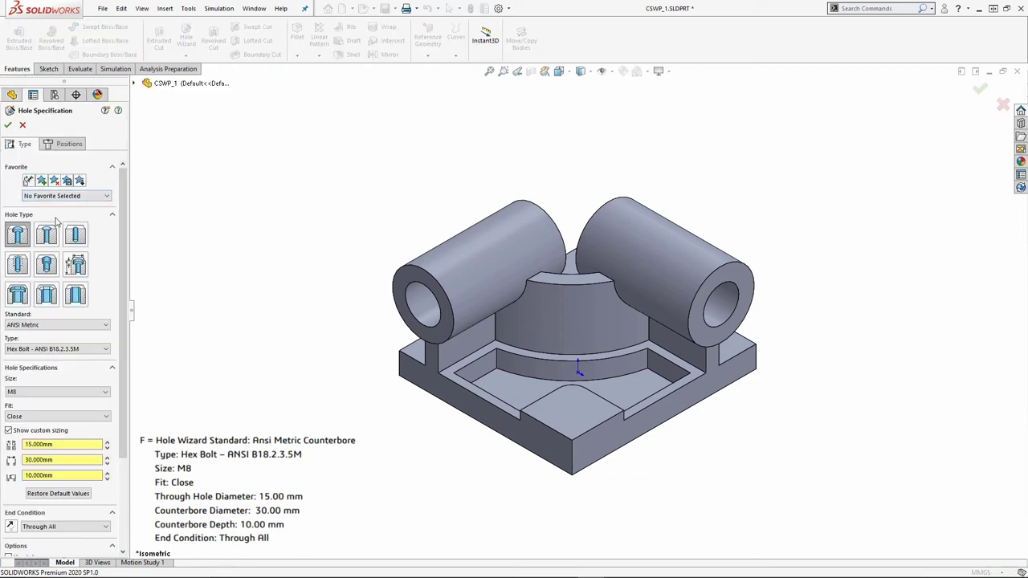
{"action": "scroll", "coordinate": [21, 234], "scroll_direction": "down", "scroll_amount": 3}
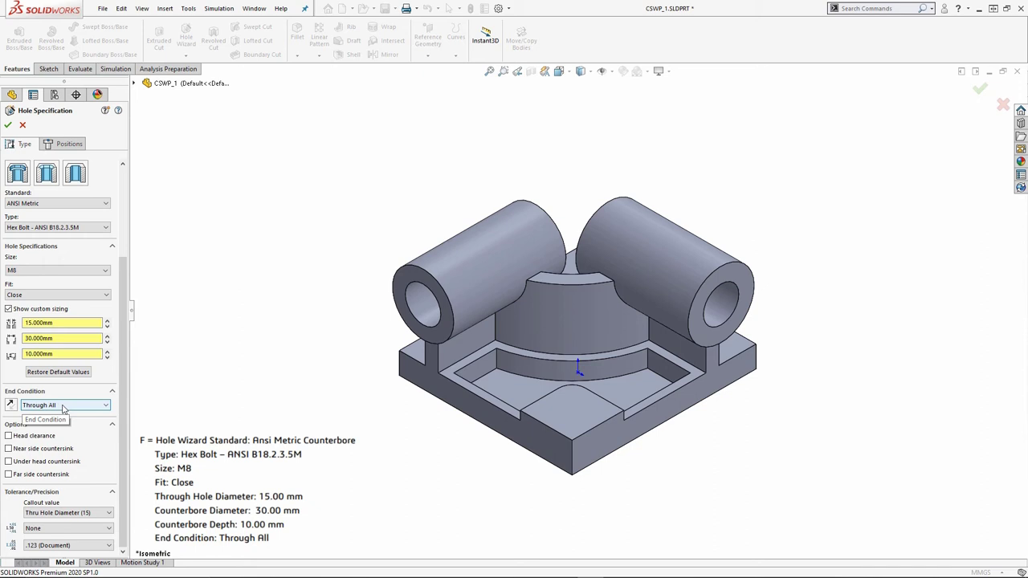
- Place the hole centre on the corner pocket floor, 30 mm from the pocket's right edge
{"action": "left_click", "coordinate": [64, 143]}
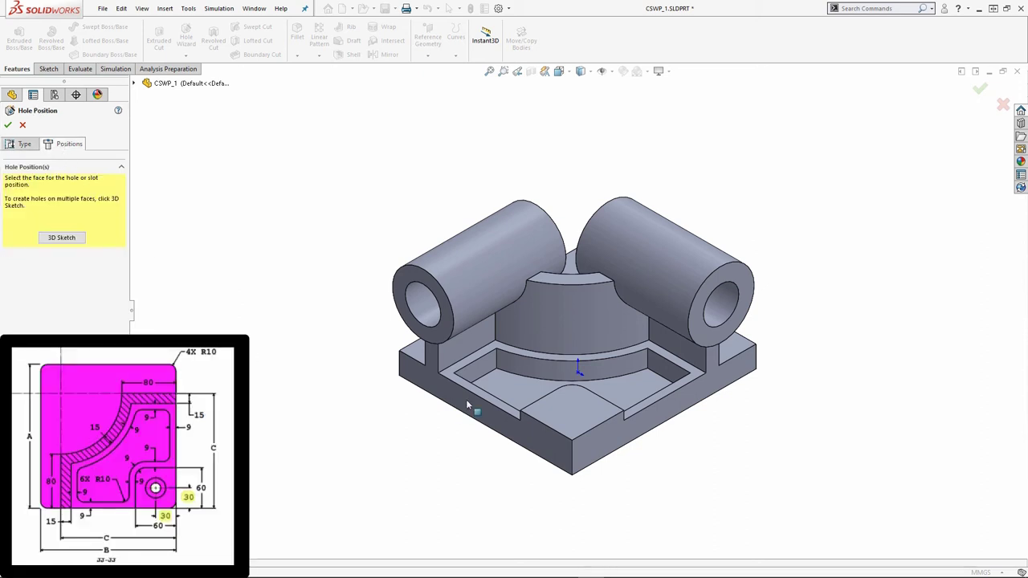
{"action": "left_click", "coordinate": [573, 417]}
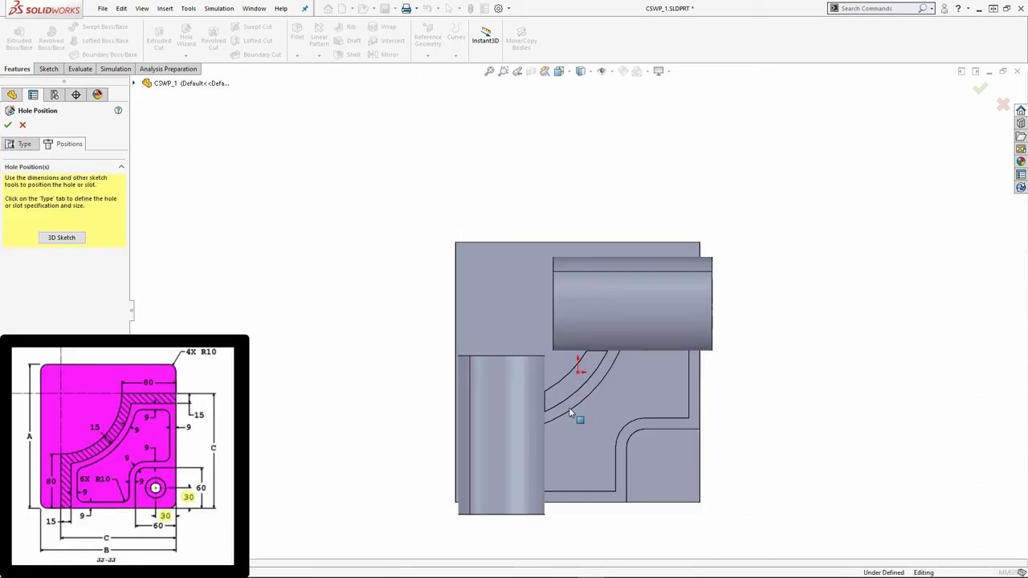
{"action": "left_click", "coordinate": [662, 468]}
{"action": "key", "text": "d"}
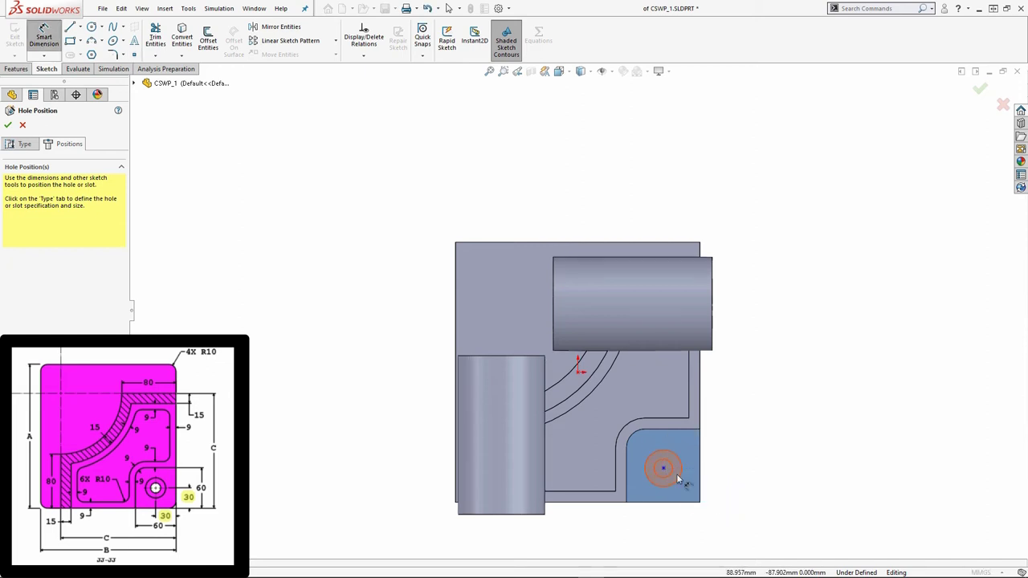
{"action": "left_click", "coordinate": [661, 469]}
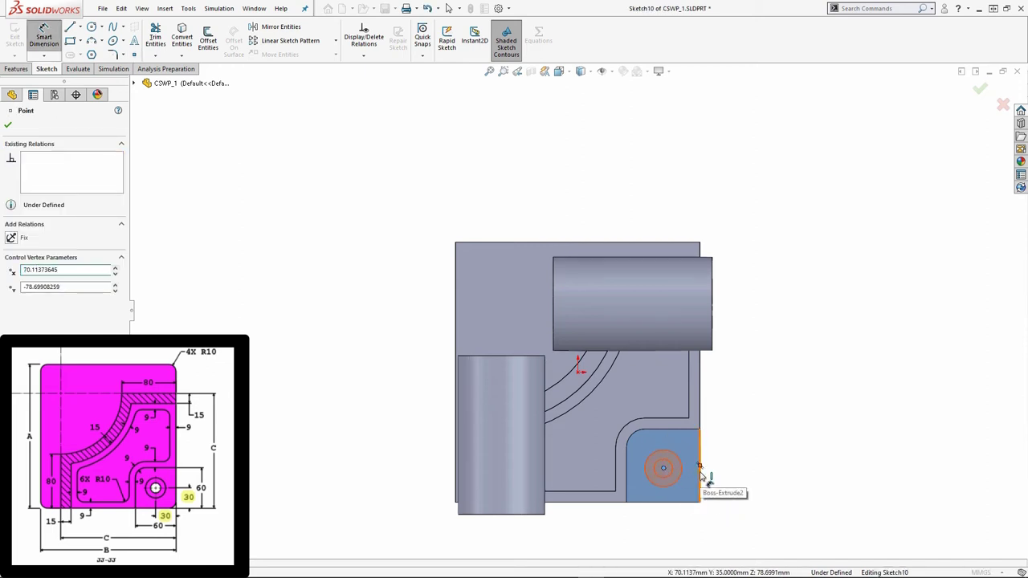
{"action": "left_click", "coordinate": [700, 474]}
{"action": "left_click", "coordinate": [735, 480]}
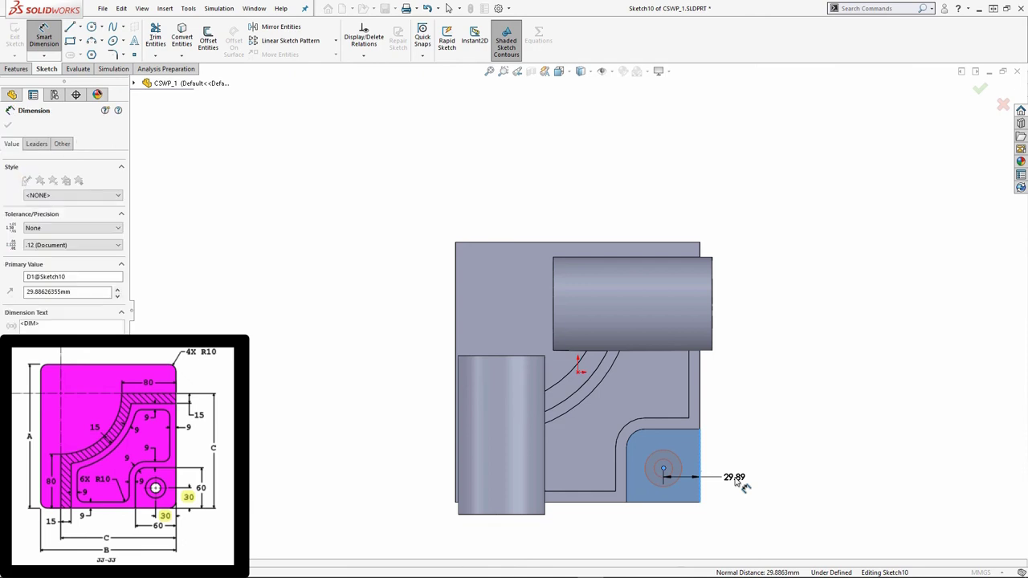
{"action": "type", "text": "30"}
{"action": "key", "text": "Return"}
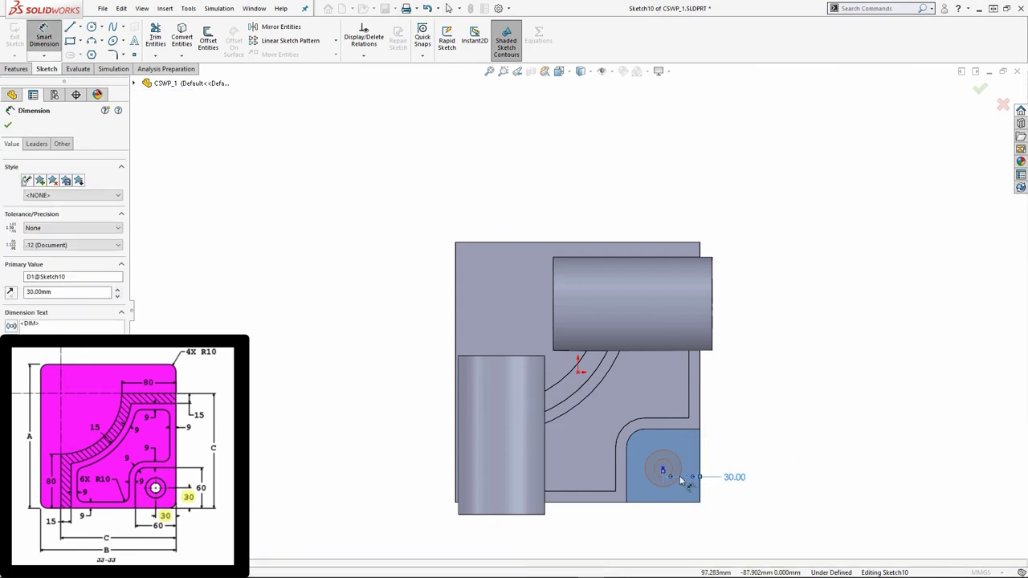
- Dimension the hole 30 mm from the pocket's bottom edge and finish the M8 counterbore
{"action": "left_click", "coordinate": [663, 469]}
{"action": "left_click", "coordinate": [683, 503]}
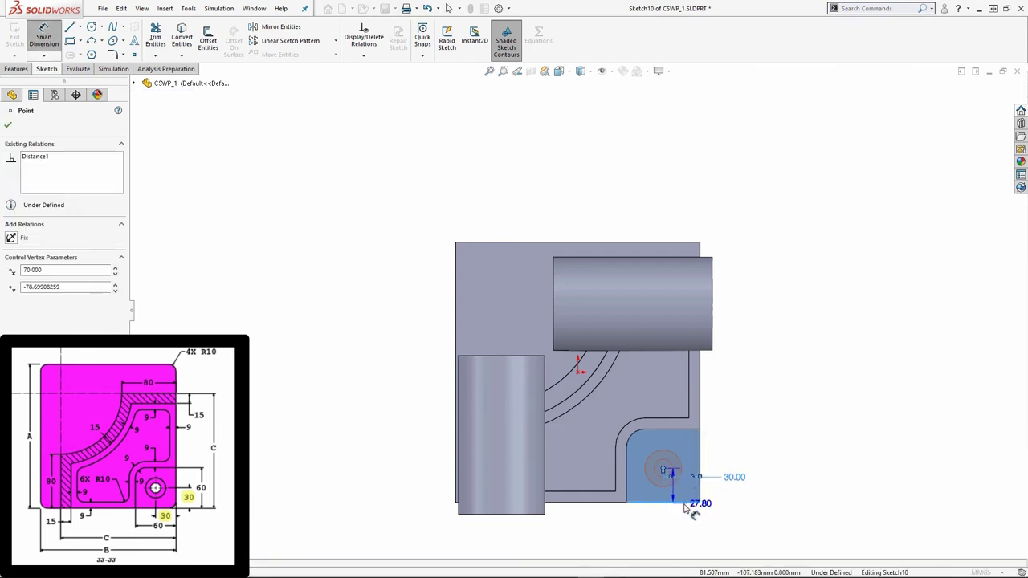
{"action": "left_click", "coordinate": [640, 530]}
{"action": "type", "text": "30"}
{"action": "key", "text": "Return"}
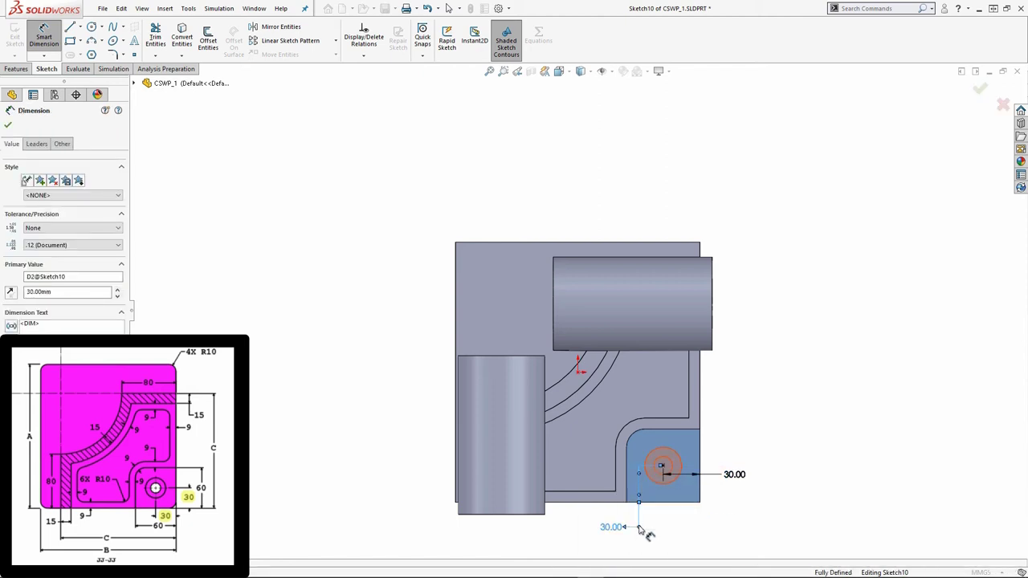
{"action": "key", "text": "z"}
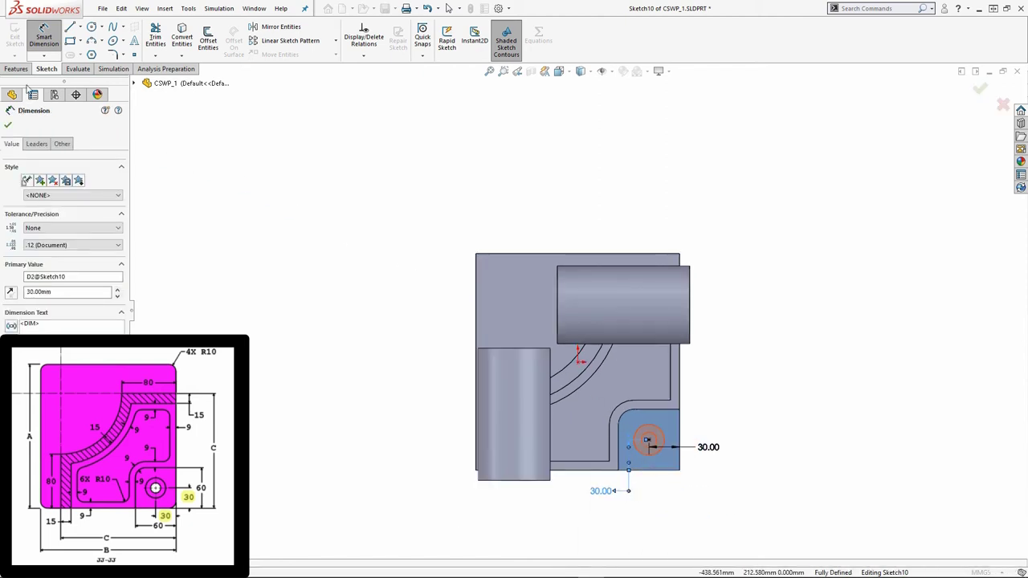
{"action": "left_click", "coordinate": [8, 124]}
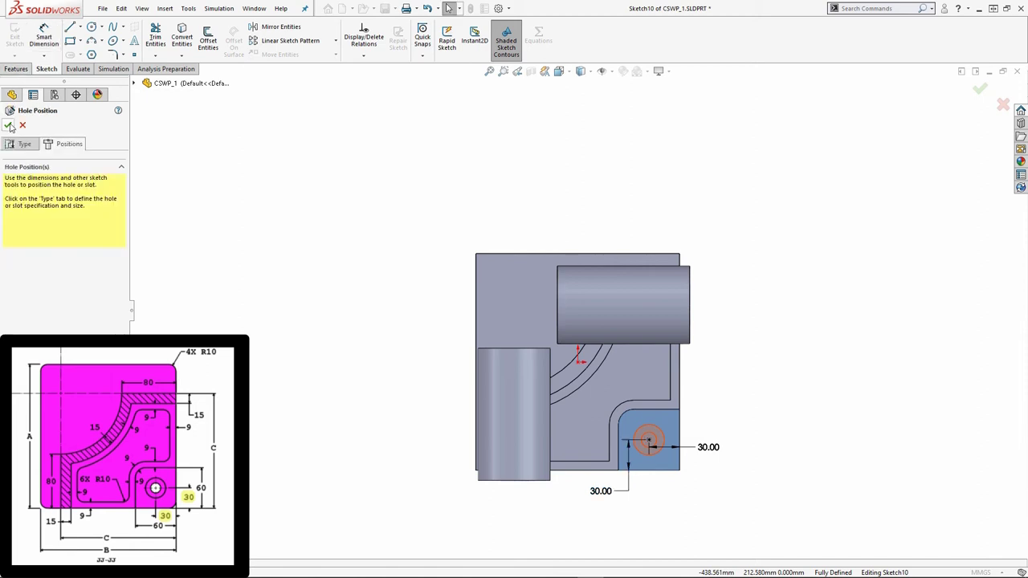
{"action": "right_click", "coordinate": [217, 234]}
{"action": "middle_click_drag", "start_coordinate": [328, 355], "coordinate": [293, 170]}
- Apply a 10 mm fillet to the pocket edge loop and the base's vertical corner edges
{"action": "left_click", "coordinate": [15, 69]}
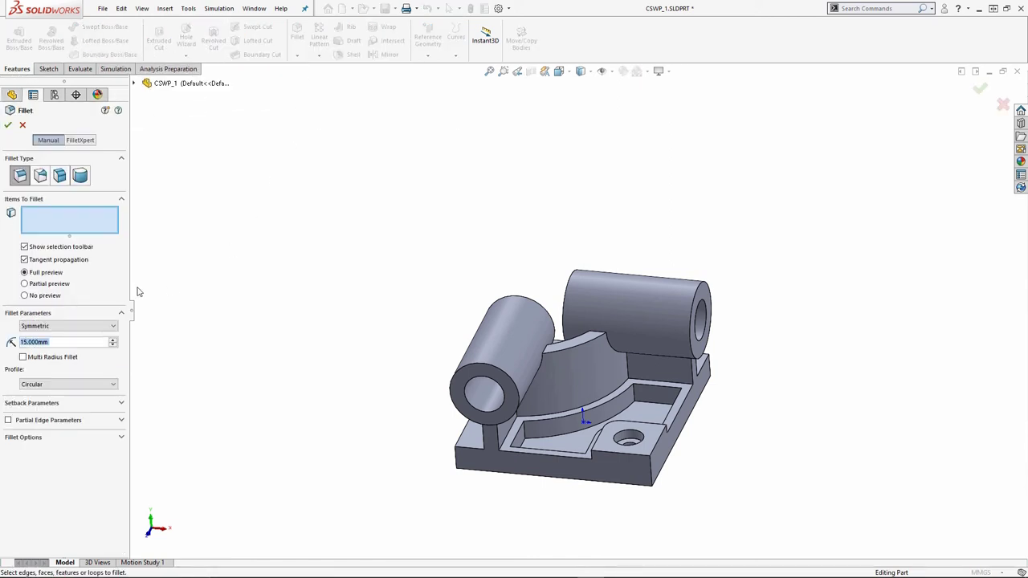
{"action": "type", "text": "10"}
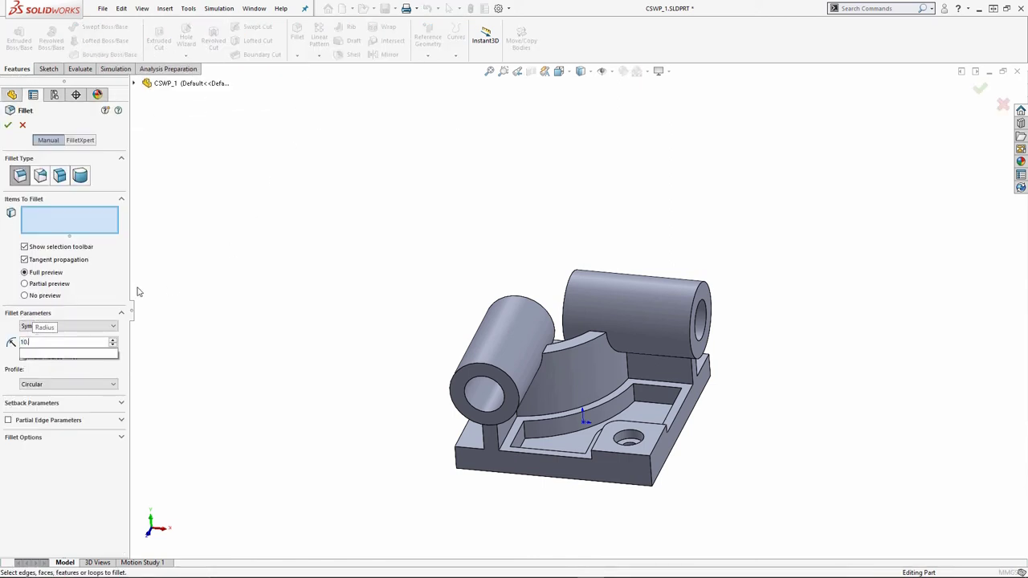
{"action": "key", "text": "Return"}
{"action": "scroll", "coordinate": [569, 441], "scroll_direction": "down", "scroll_amount": 3}
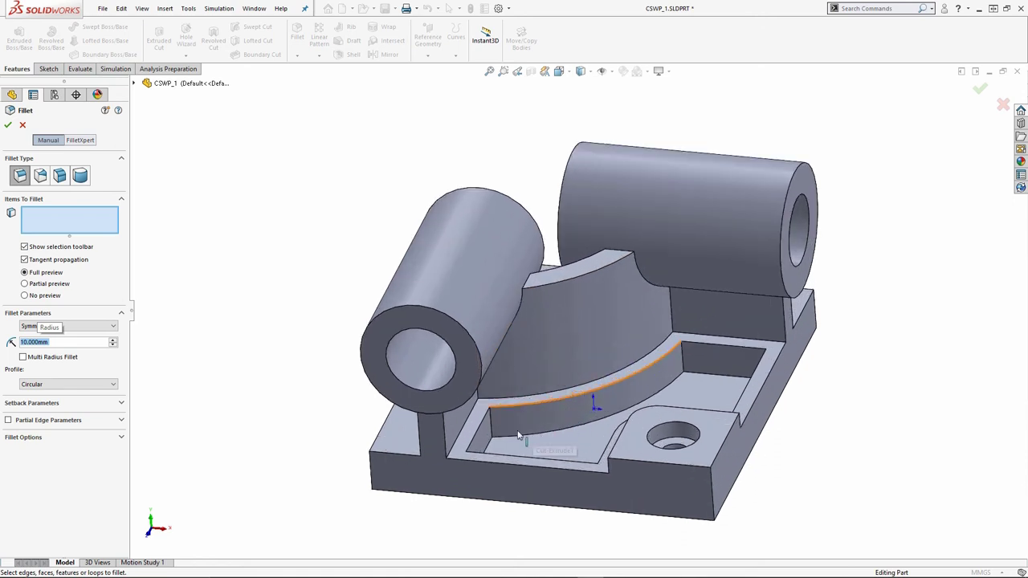
{"action": "left_click", "coordinate": [494, 432]}
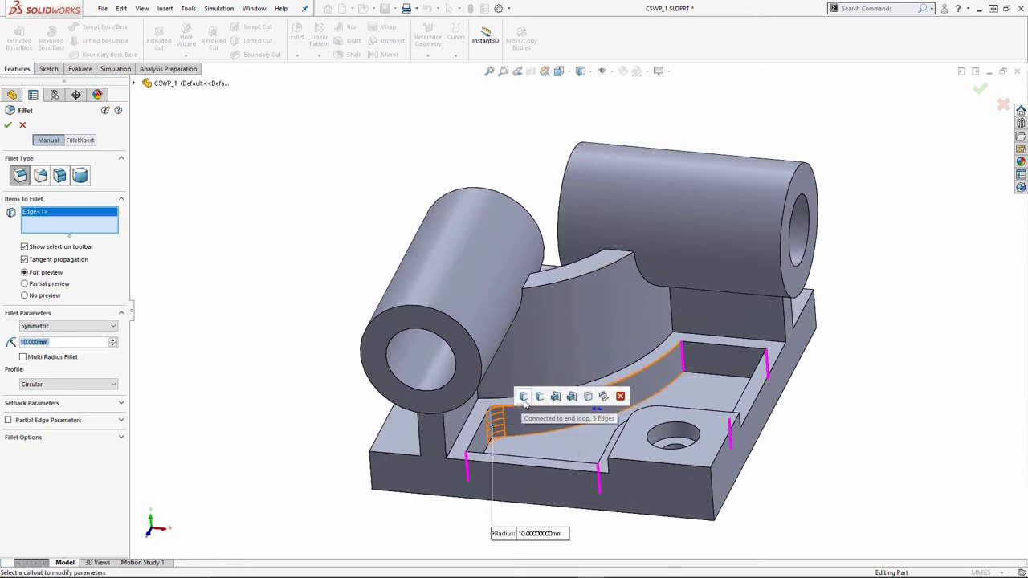
{"action": "left_click", "coordinate": [525, 399]}
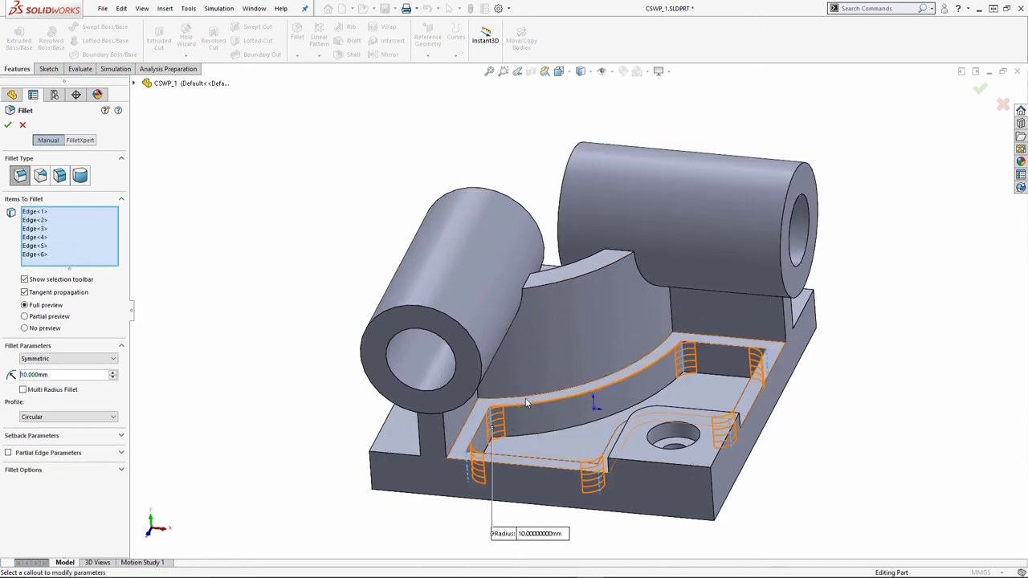
{"action": "left_click", "coordinate": [371, 478]}
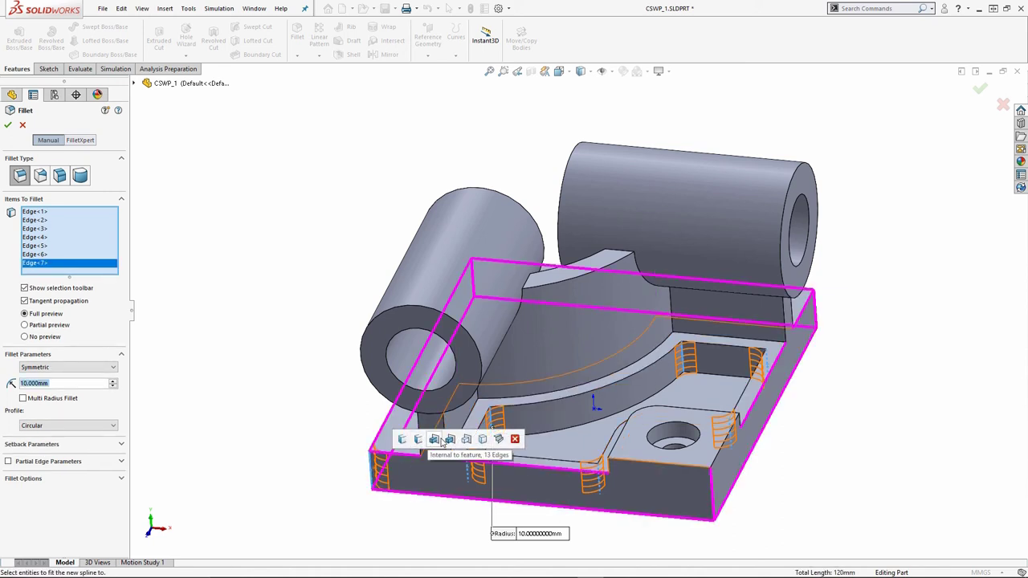
{"action": "left_click", "coordinate": [402, 440]}
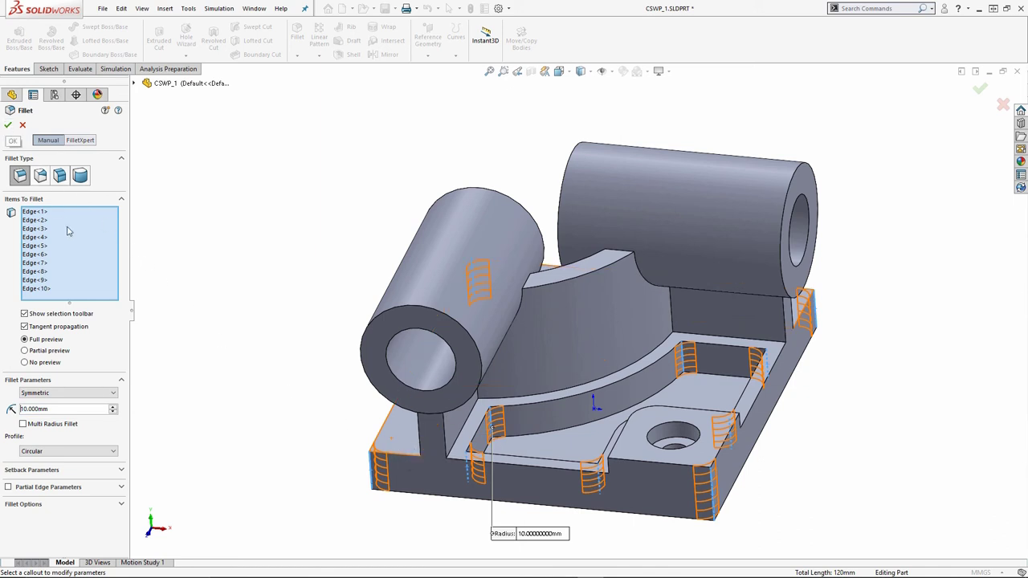
{"action": "left_click", "coordinate": [8, 125]}
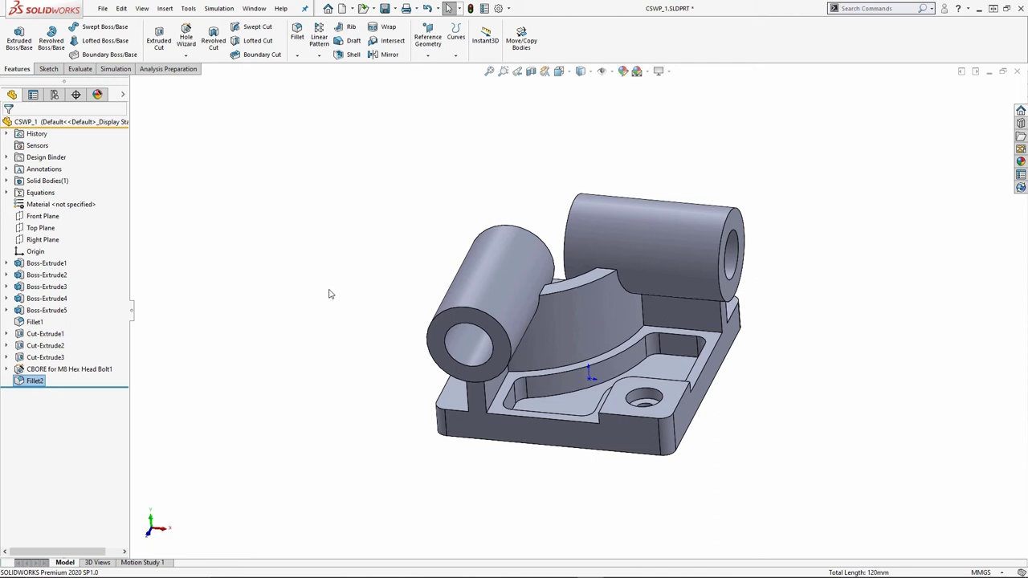
- Chamfer the front and far bore edges of both cylinders at 2 mm × 45°
{"action": "left_click", "coordinate": [297, 56]}
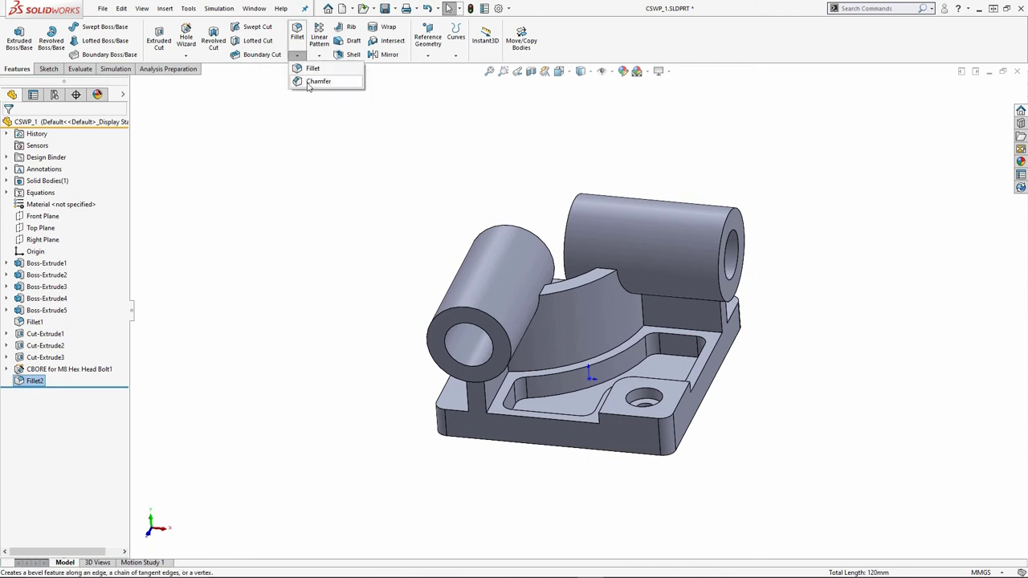
{"action": "left_click", "coordinate": [313, 81]}
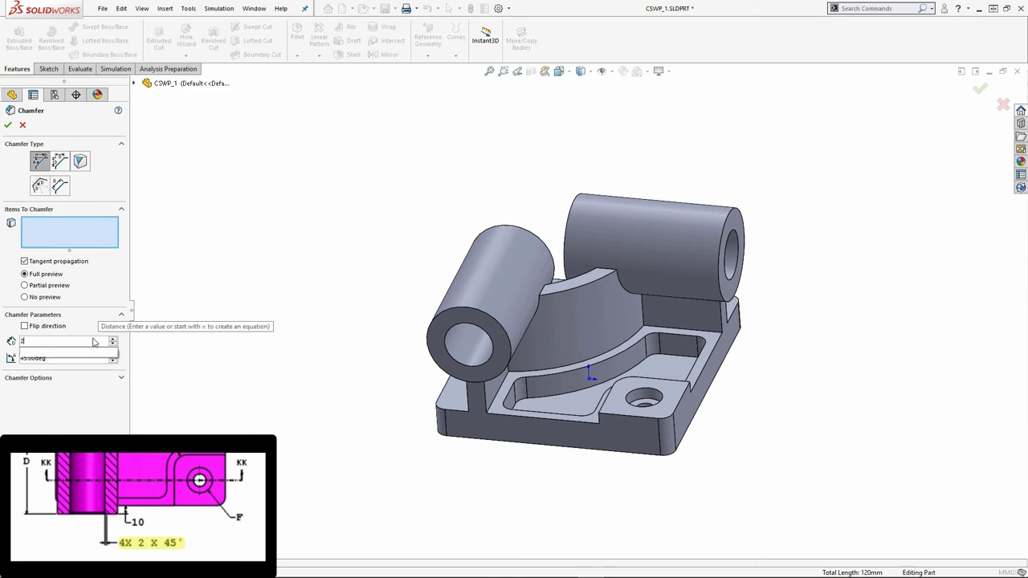
{"action": "type", "text": "2"}
{"action": "key", "text": "Return"}
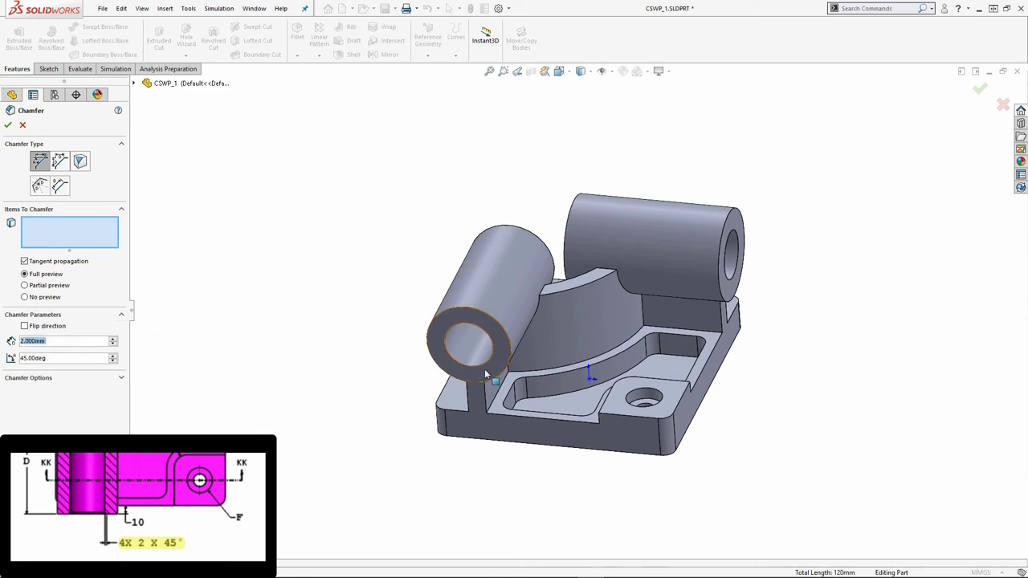
{"action": "left_click", "coordinate": [444, 342]}
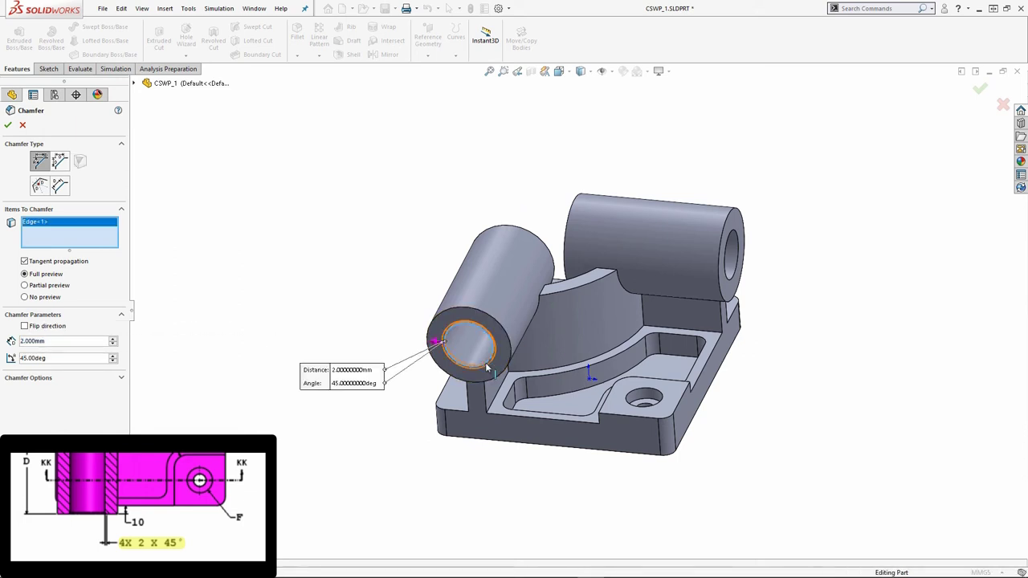
{"action": "left_click", "coordinate": [731, 277]}
{"action": "middle_click_drag", "start_coordinate": [731, 277], "coordinate": [547, 306]}
{"action": "left_click", "coordinate": [545, 299]}
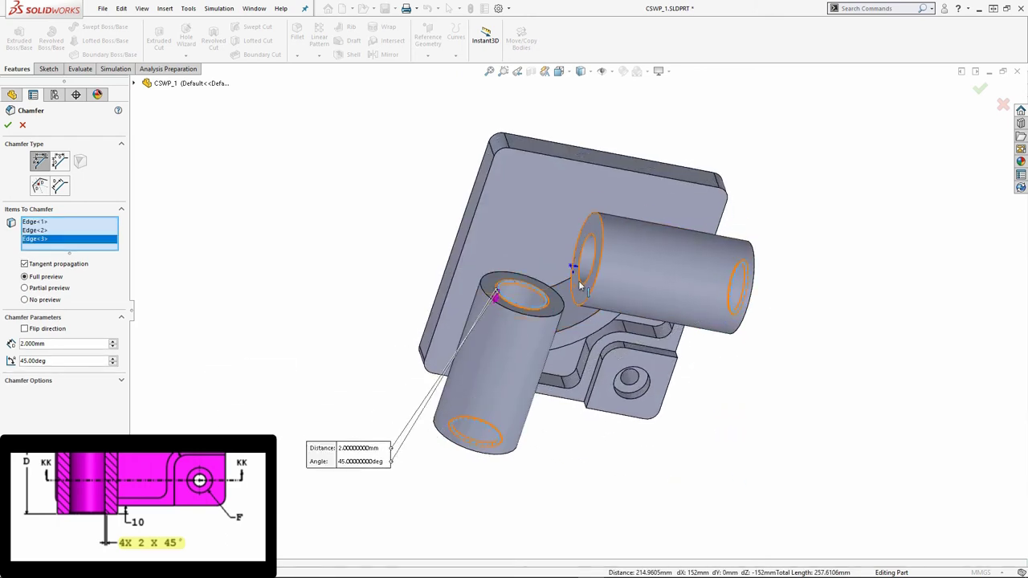
{"action": "left_click", "coordinate": [586, 281]}
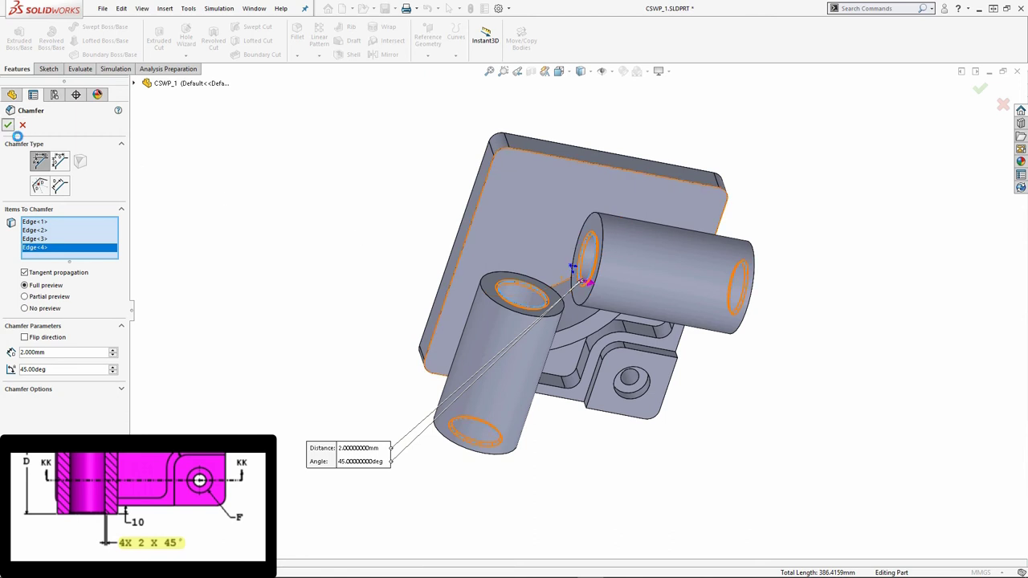
{"action": "left_click", "coordinate": [8, 125]}
- Assign Alloy Steel from the material library as the part's material
{"action": "key", "text": "ctrl+7"}
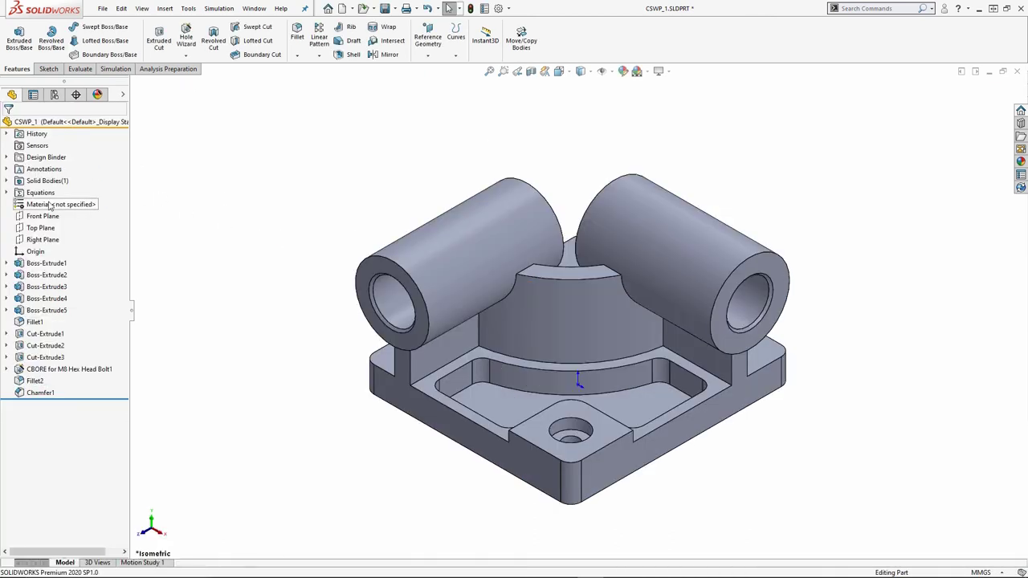
{"action": "right_click", "coordinate": [49, 207]}
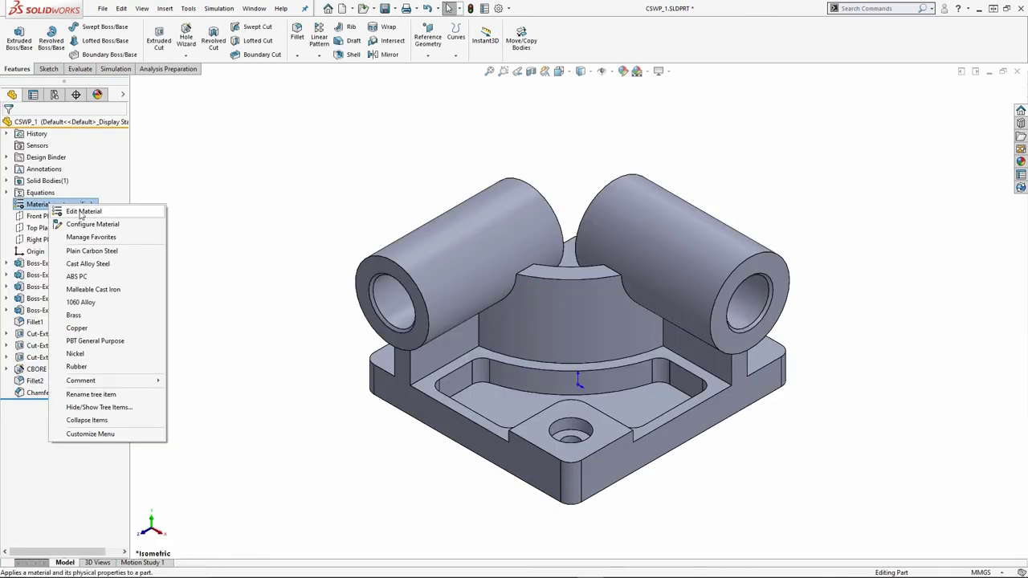
{"action": "left_click", "coordinate": [80, 213]}
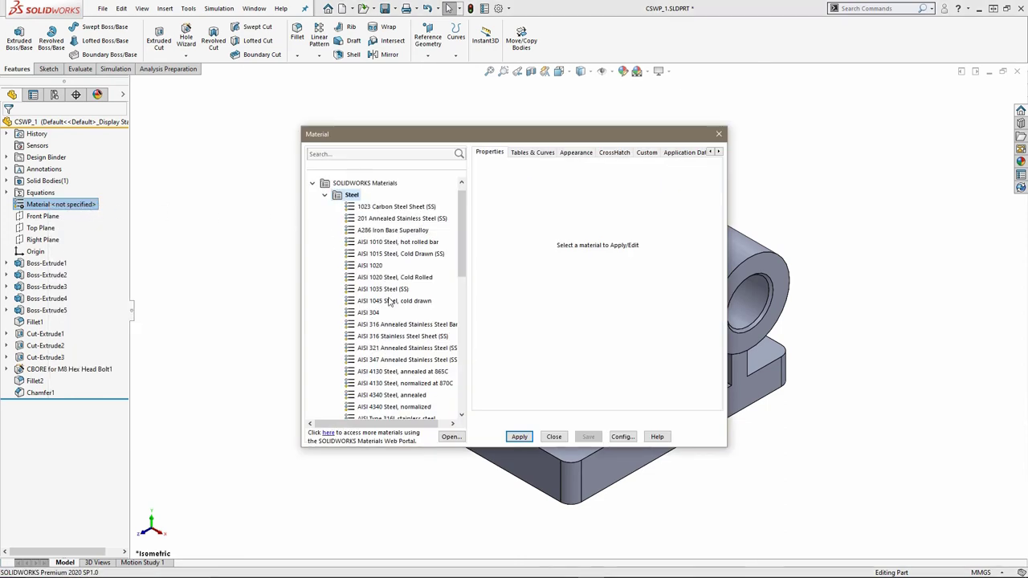
{"action": "scroll", "coordinate": [390, 301], "scroll_direction": "down", "scroll_amount": 4}
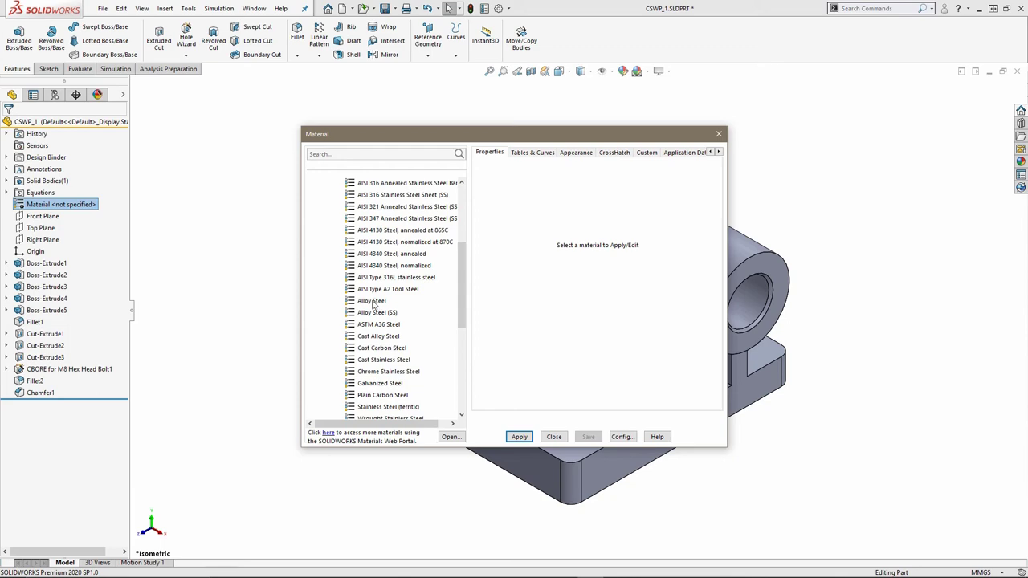
{"action": "left_click", "coordinate": [373, 302]}
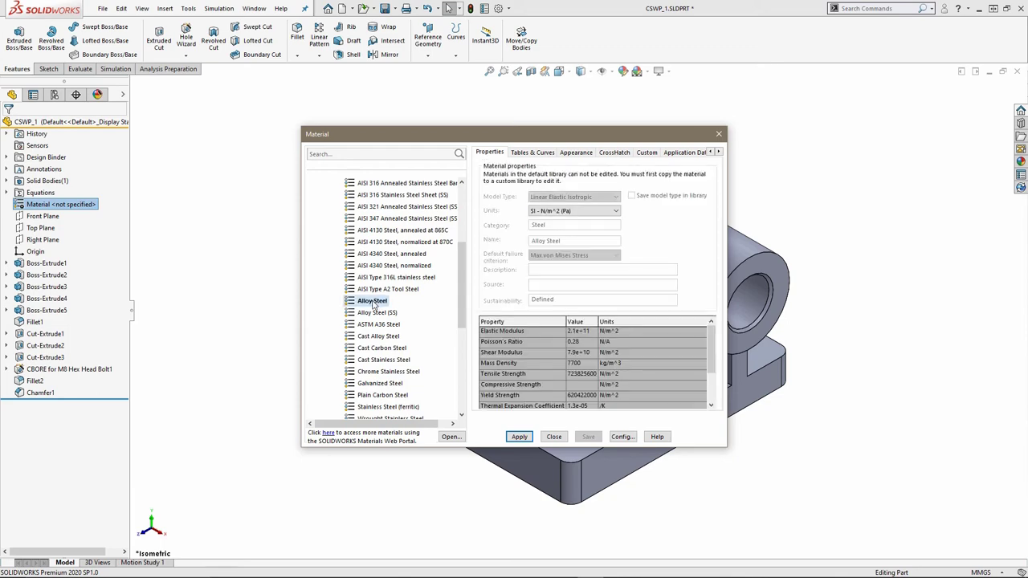
{"action": "left_click", "coordinate": [519, 437]}
{"action": "left_click", "coordinate": [554, 436]}
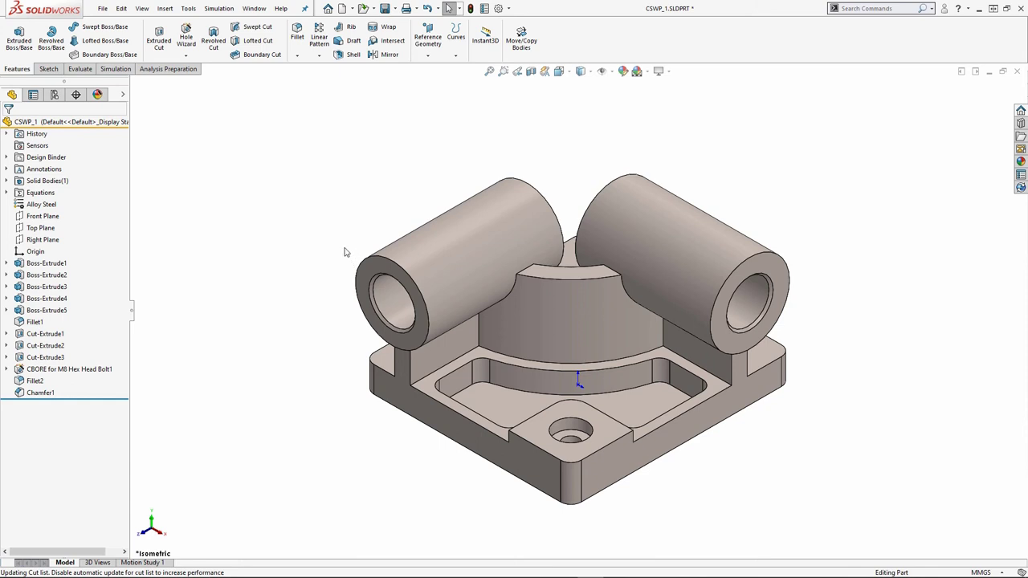
- Open Mass Properties from the Evaluate tools to read the 14207.35 g mass
{"action": "left_click", "coordinate": [79, 70]}
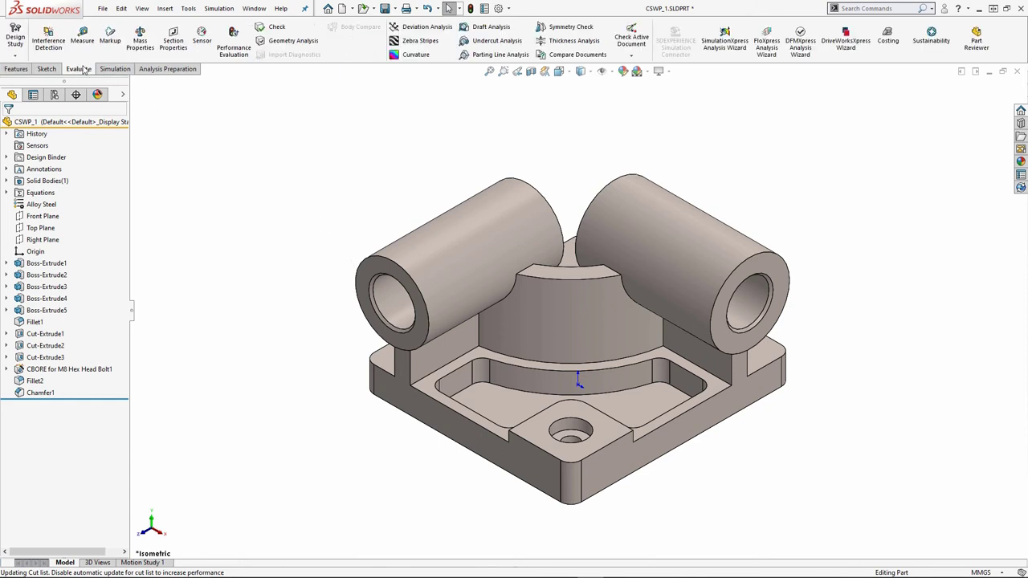
{"action": "left_click", "coordinate": [147, 42]}
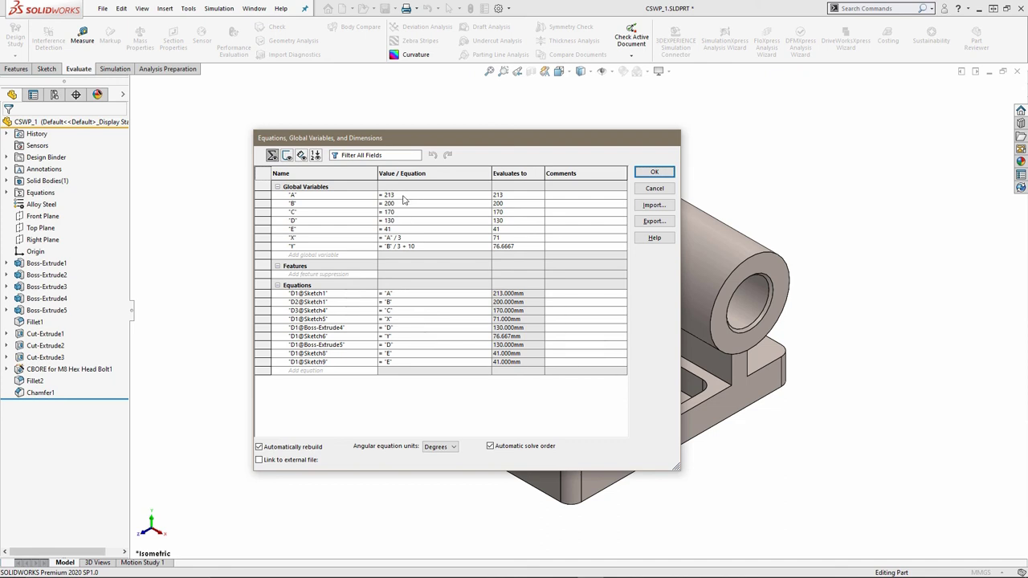
- Change global variable A to 225 and B to 210 in the Equations table
{"action": "left_click", "coordinate": [403, 196]}
{"action": "key", "text": "BackSpace"}
{"action": "key", "text": "BackSpace"}
{"action": "type", "text": "25"}
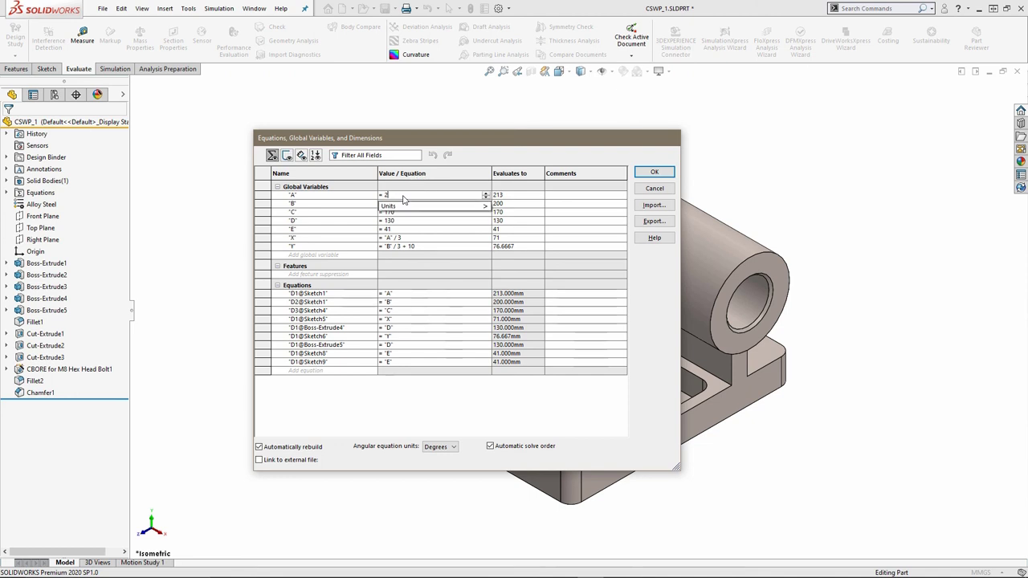
{"action": "key", "text": "Return"}
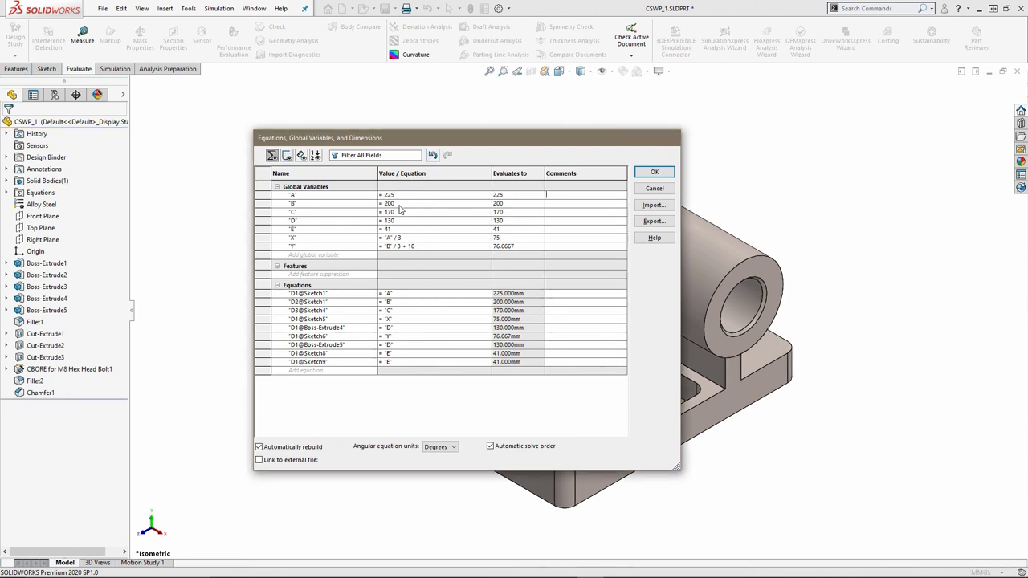
{"action": "left_click_drag", "start_coordinate": [432, 142], "coordinate": [265, 139]}
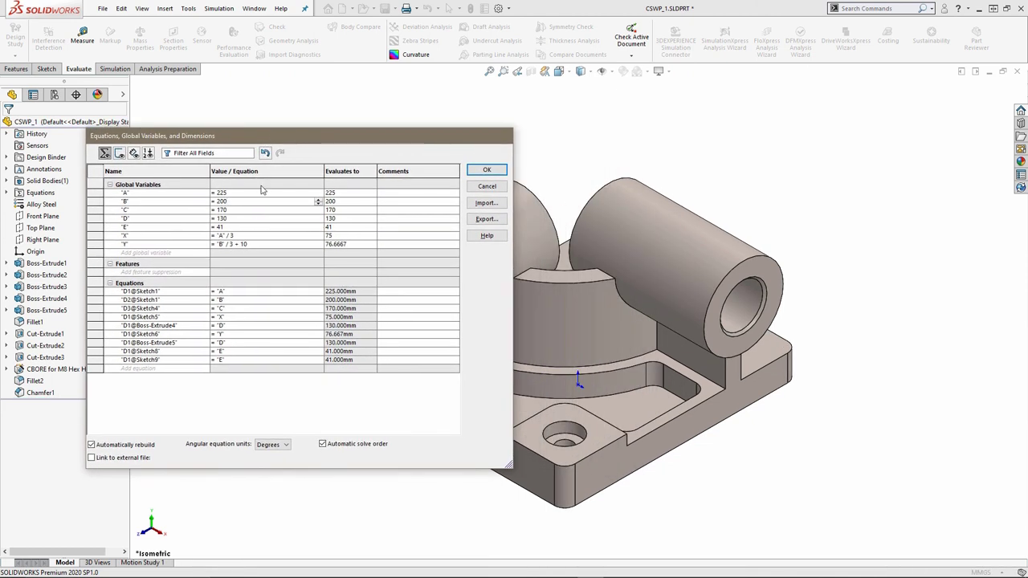
{"action": "key", "text": "BackSpace"}
{"action": "key", "text": "BackSpace"}
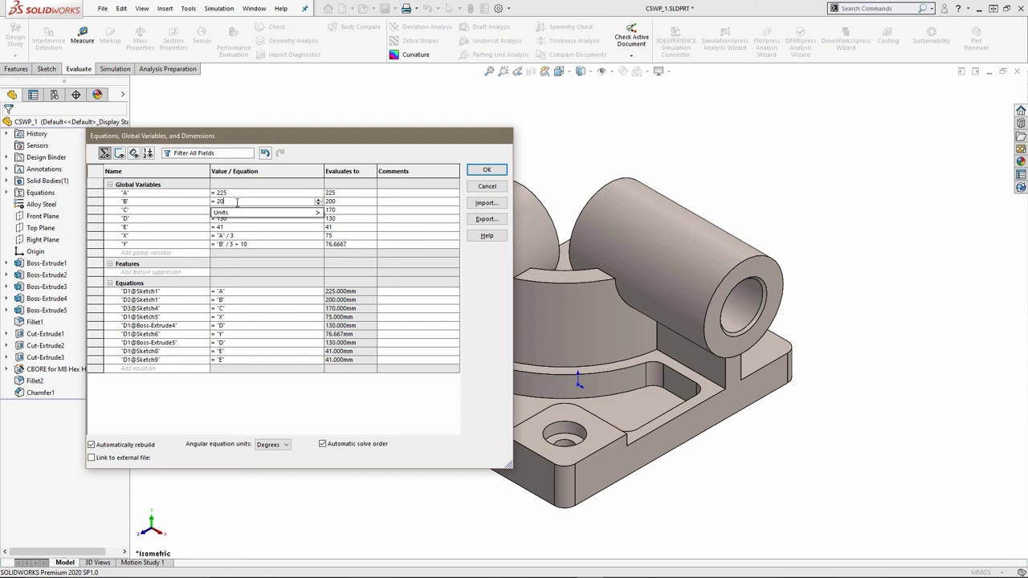
{"action": "type", "text": "10"}
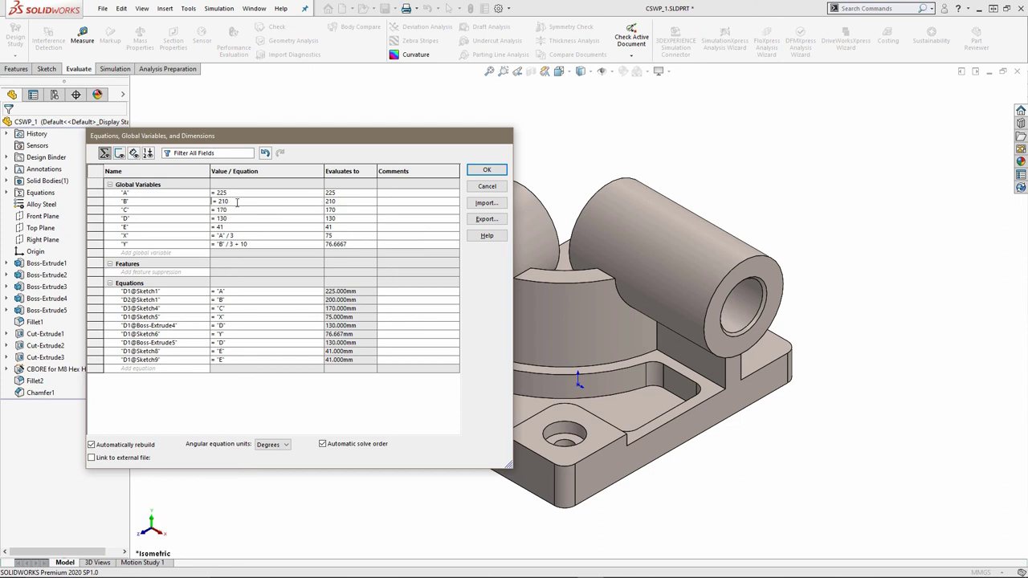
{"action": "key", "text": "Return"}
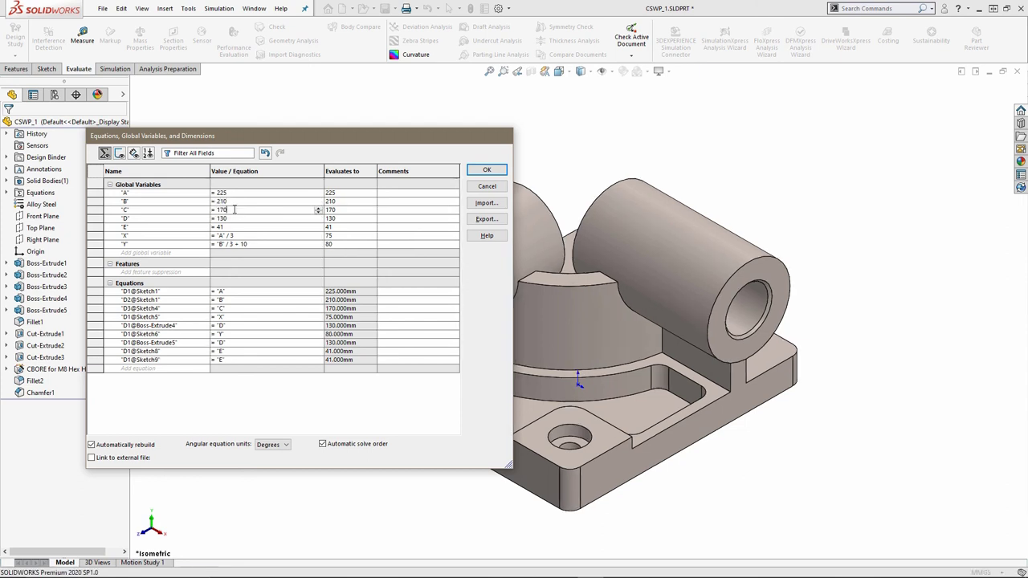
- Change C to 176, D to 137 and E to 39, then apply the equations
{"action": "key", "text": "BackSpace"}
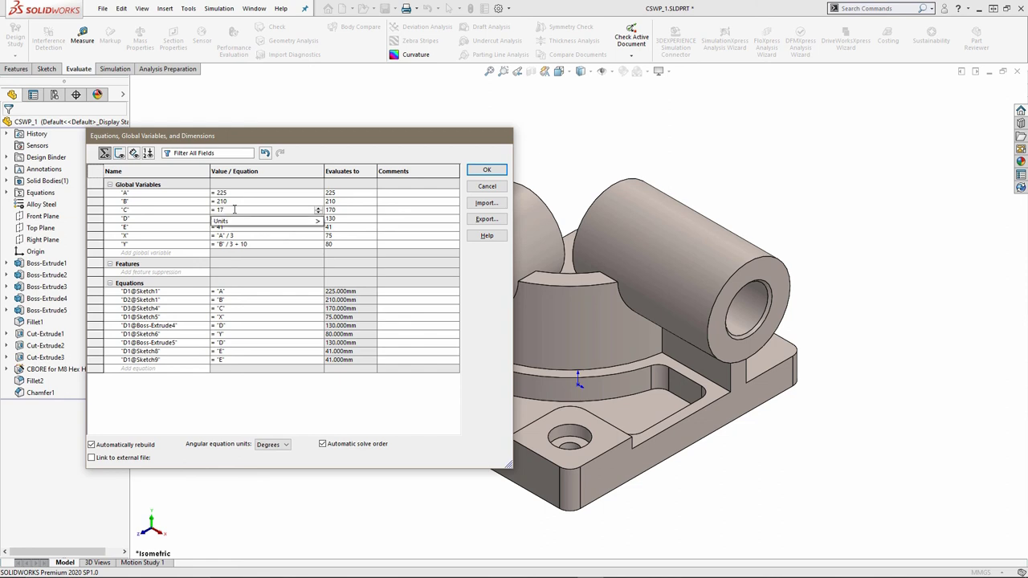
{"action": "type", "text": "6"}
{"action": "key", "text": "Return"}
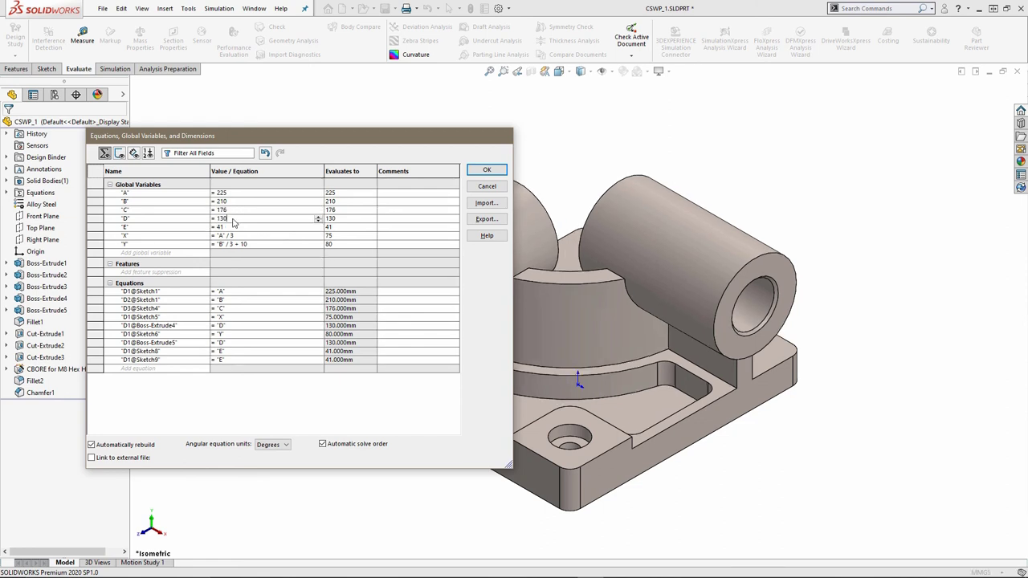
{"action": "key", "text": "BackSpace"}
{"action": "type", "text": "7"}
{"action": "key", "text": "Tab"}
{"action": "left_click", "coordinate": [233, 228]}
{"action": "key", "text": "BackSpace"}
{"action": "key", "text": "BackSpace"}
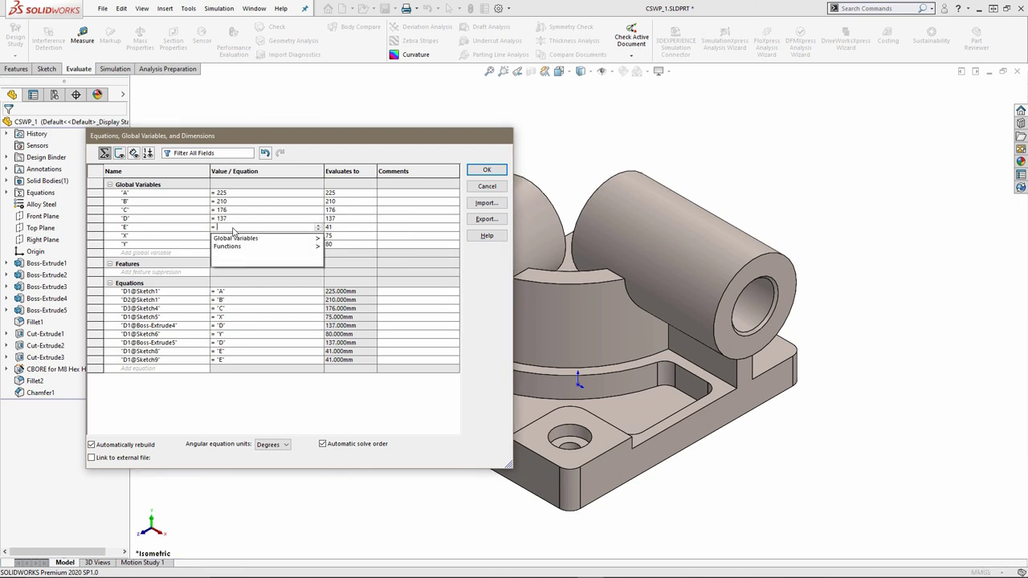
{"action": "type", "text": "39"}
{"action": "key", "text": "Tab"}
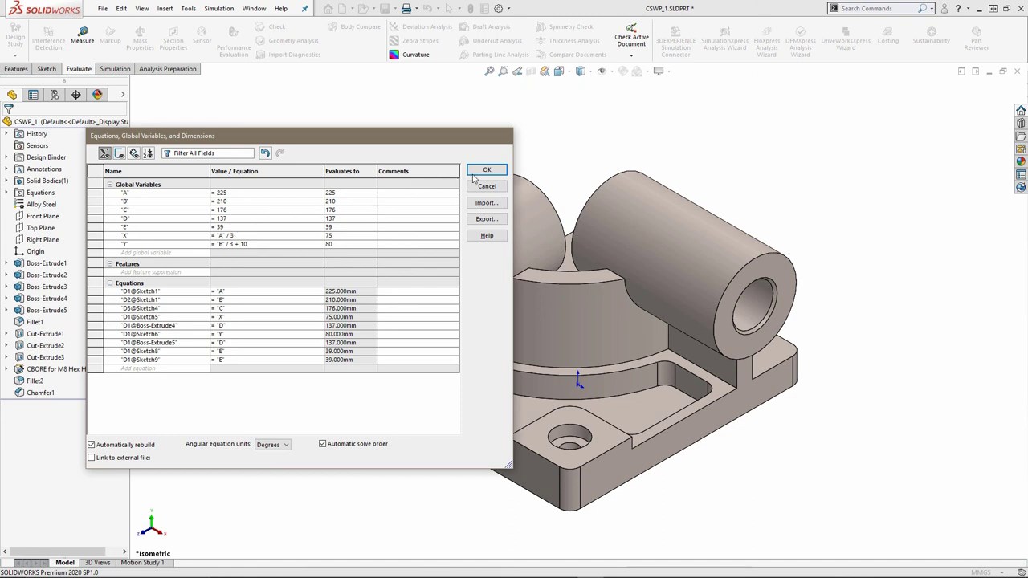
{"action": "left_click", "coordinate": [486, 172]}
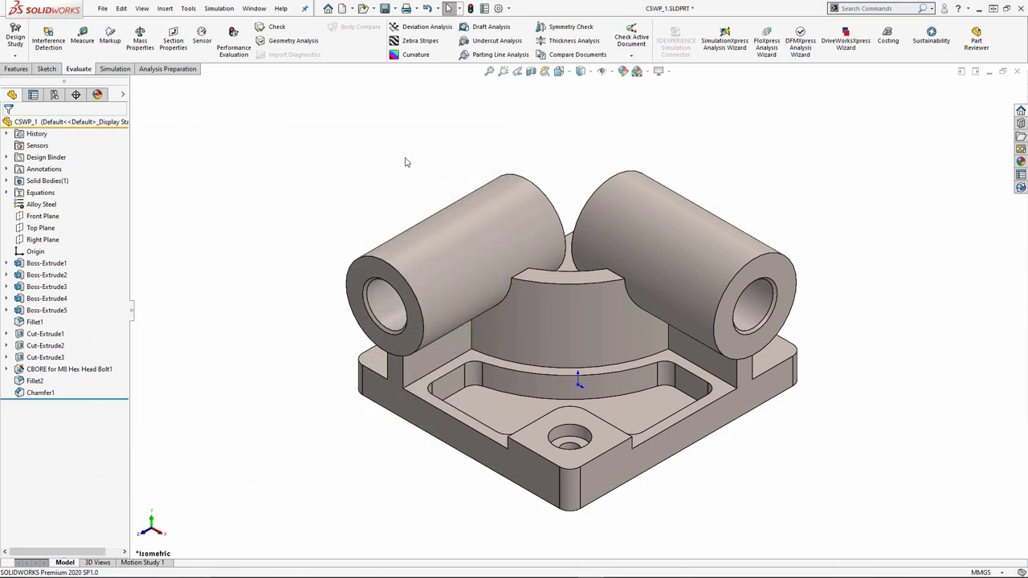
- Check the rebuilt part's mass in Mass Properties: 16490.46 grams
{"action": "left_click", "coordinate": [139, 40]}
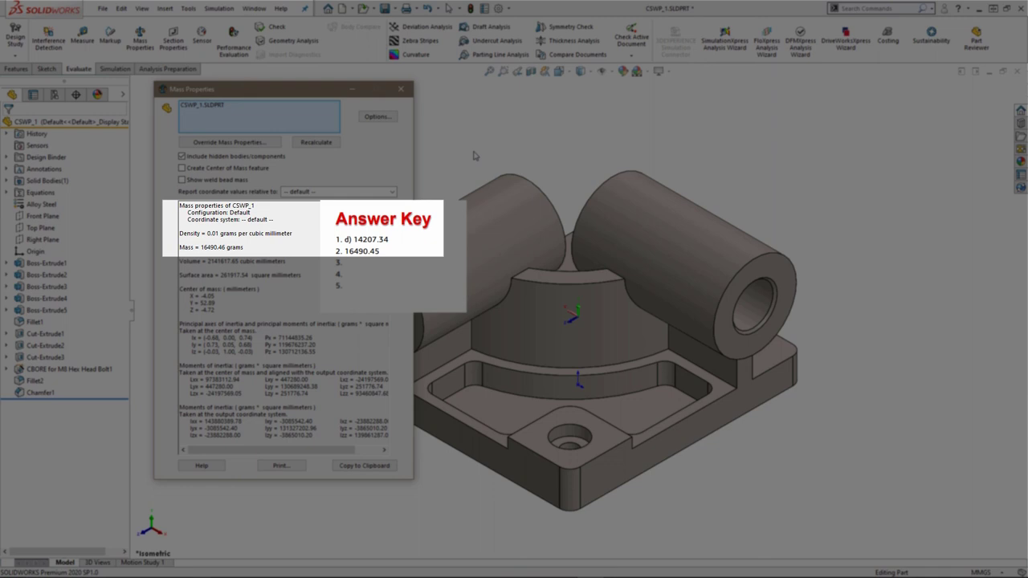
- Close the mass report and, in the Equations table, set A to 209 and B to 218
{"action": "left_click", "coordinate": [403, 92]}
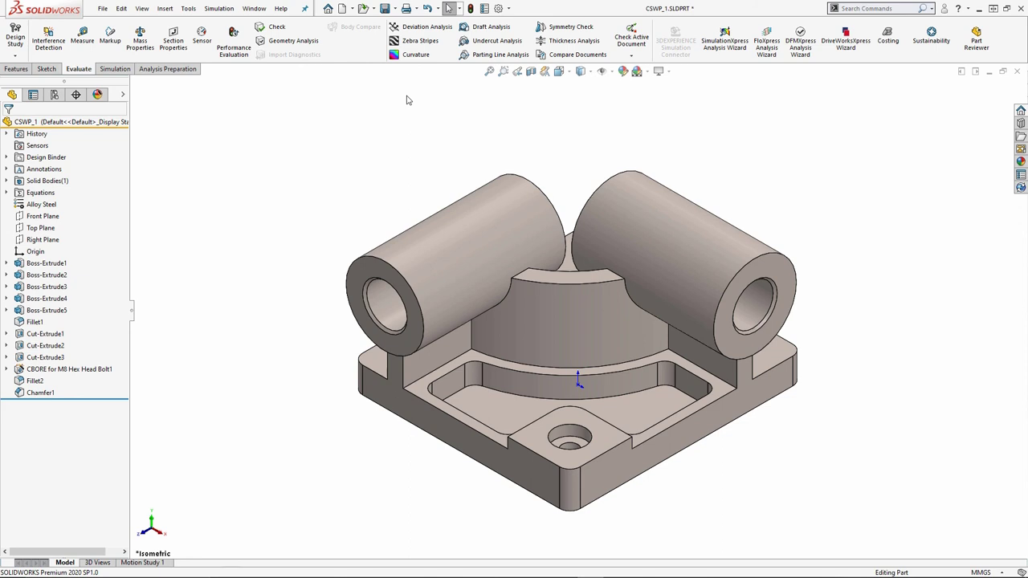
{"action": "double_click", "coordinate": [40, 193]}
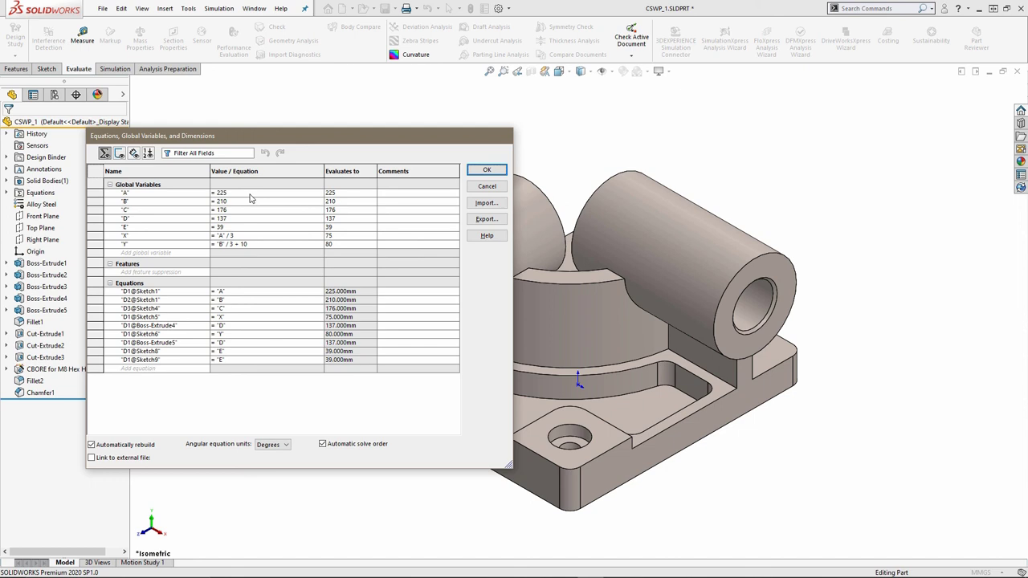
{"action": "double_click", "coordinate": [250, 195]}
{"action": "type", "text": "20"}
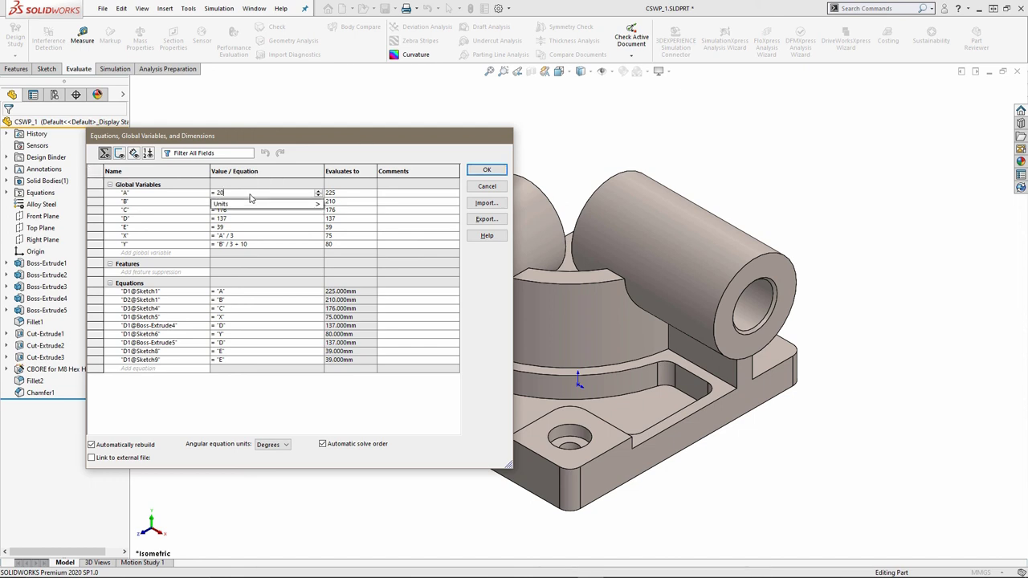
{"action": "type", "text": "9"}
{"action": "mouse_move", "coordinate": [255, 204]}
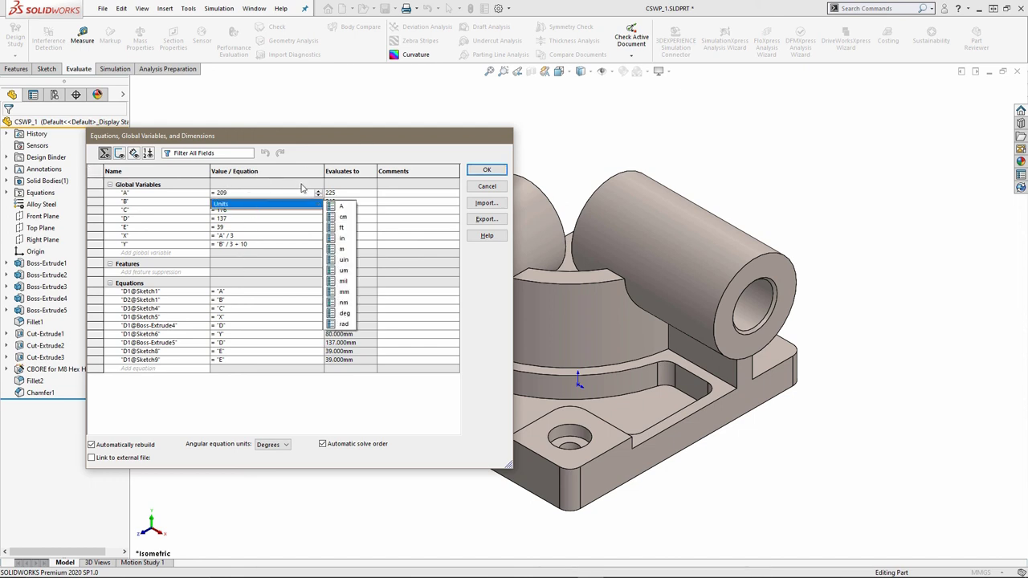
{"action": "key", "text": "Return"}
{"action": "left_click", "coordinate": [237, 202]}
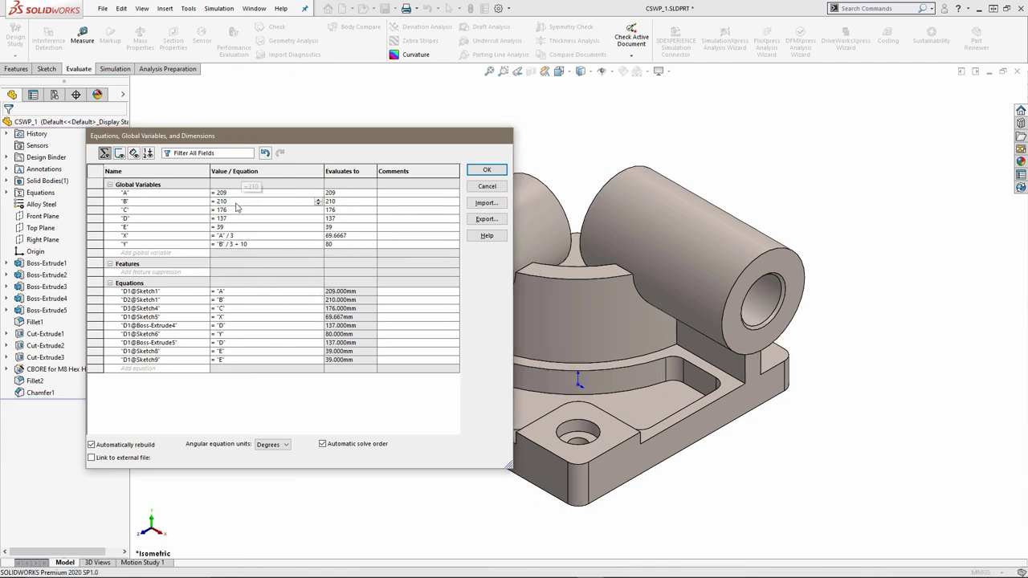
{"action": "key", "text": "BackSpace"}
{"action": "type", "text": "8"}
{"action": "key", "text": "Return"}
- Set C to 169, D to 125 and E to 41, then rebuild the part
{"action": "left_click", "coordinate": [237, 211]}
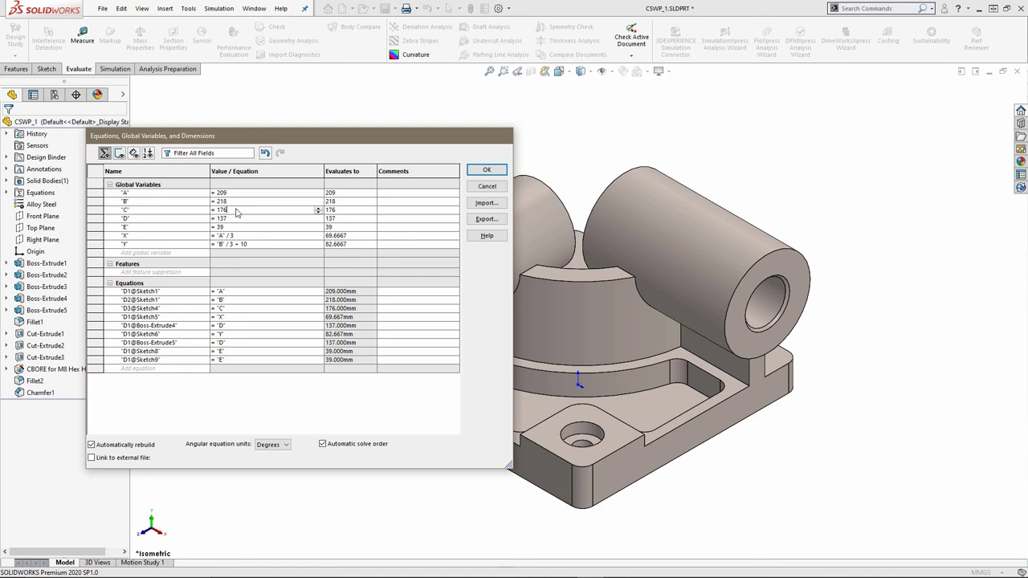
{"action": "key", "text": "BackSpace"}
{"action": "key", "text": "BackSpace"}
{"action": "type", "text": "69"}
{"action": "key", "text": "Tab"}
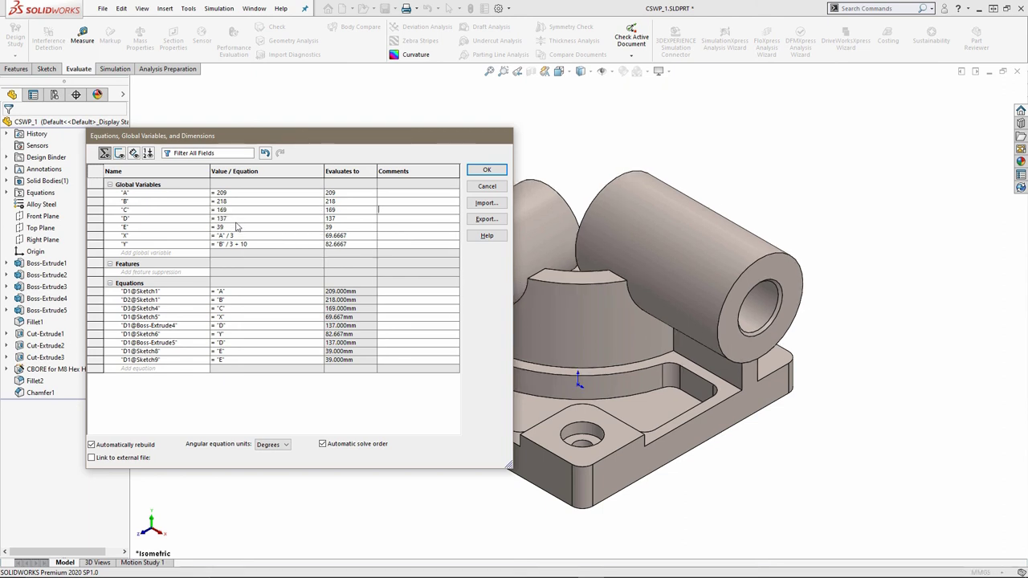
{"action": "left_click", "coordinate": [235, 220]}
{"action": "key", "text": "BackSpace"}
{"action": "key", "text": "BackSpace"}
{"action": "type", "text": "25"}
{"action": "key", "text": "Return"}
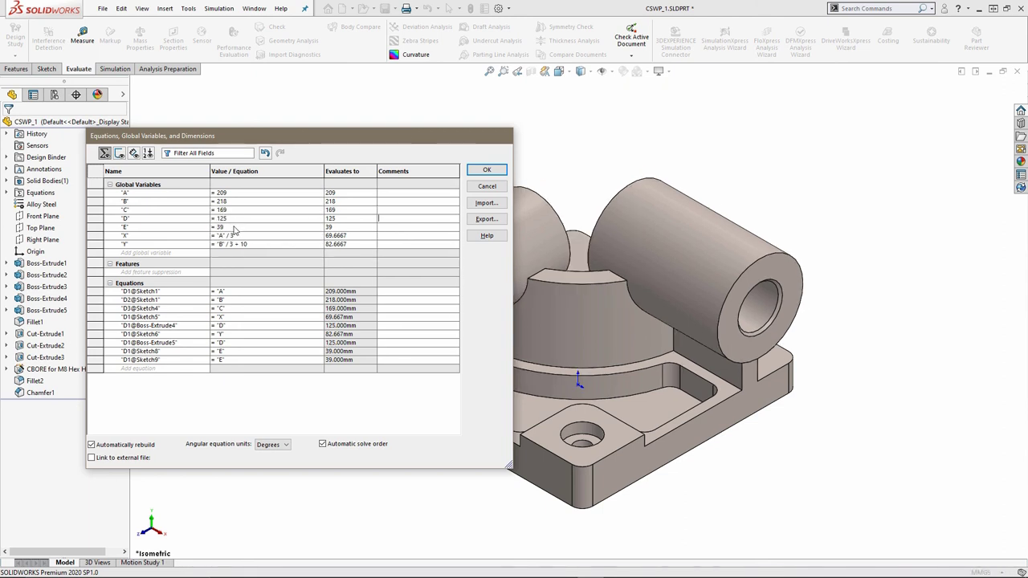
{"action": "left_click", "coordinate": [234, 228]}
{"action": "key", "text": "BackSpace"}
{"action": "key", "text": "BackSpace"}
{"action": "type", "text": "41"}
{"action": "key", "text": "Return"}
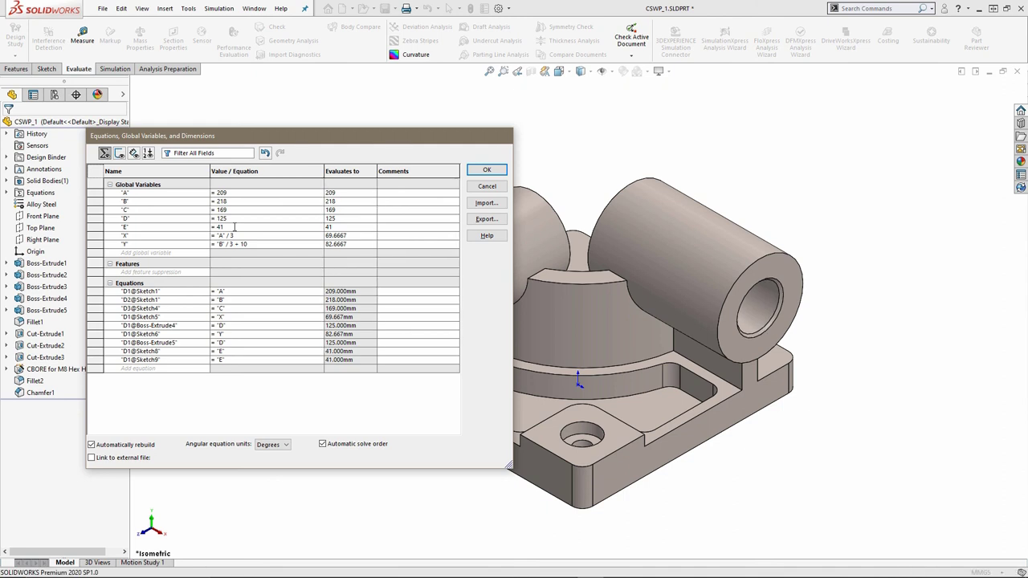
{"action": "left_click", "coordinate": [484, 169]}
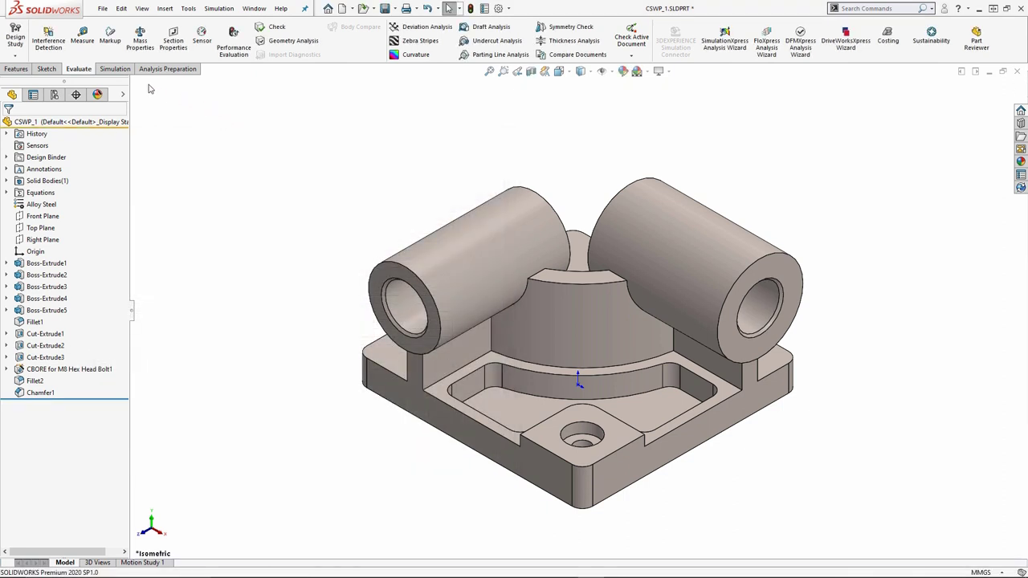
- Read the updated part's mass of 15100.47 grams in Mass Properties
{"action": "left_click", "coordinate": [139, 36]}
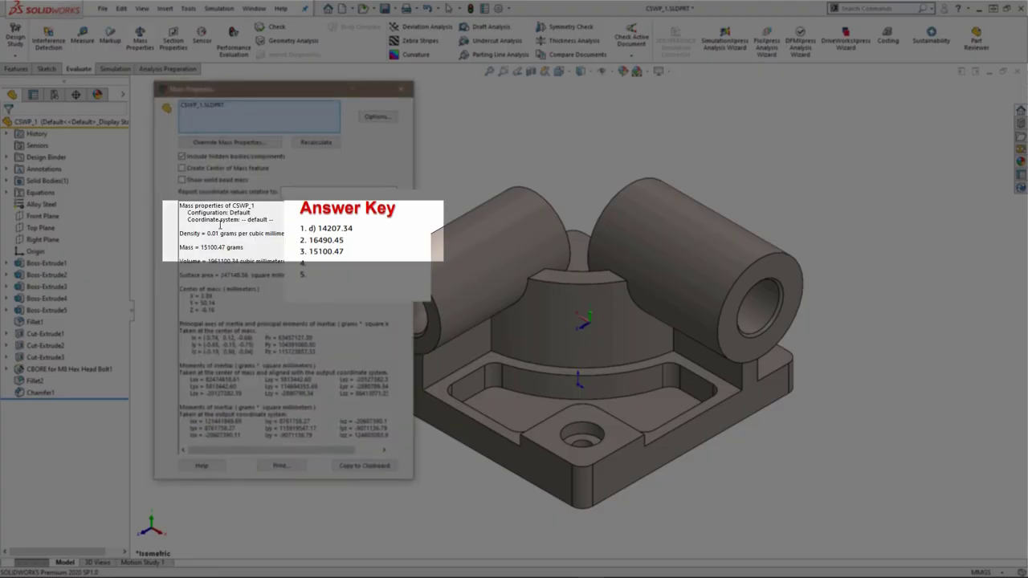